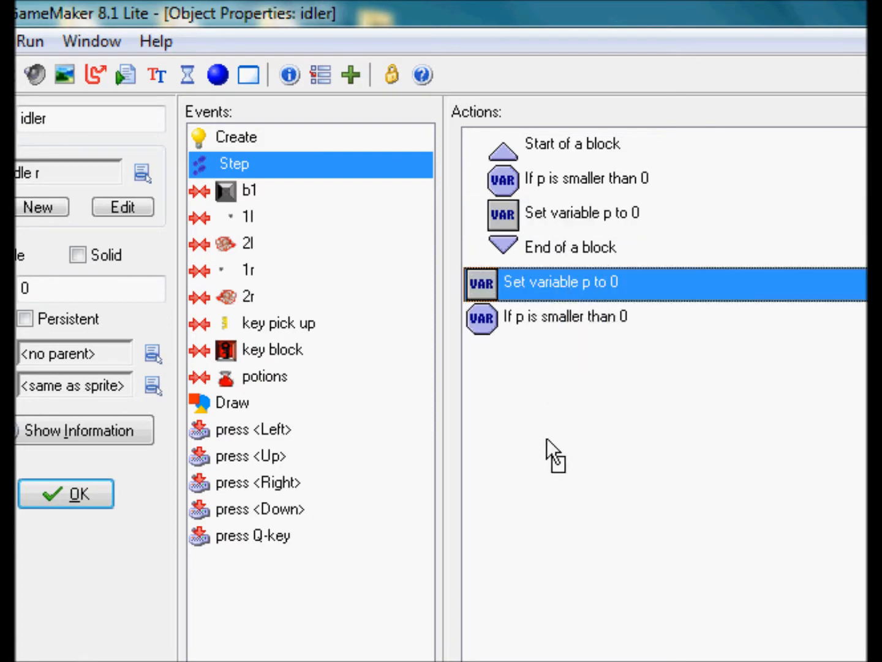
In the idler's Step event, make the unblocked check and assignment use the variable keys, order the check first, and enclose both in a block
double_click(544, 321)
text(keys)
click(542, 457)
double_click(593, 180)
text(keys)
click(533, 570)
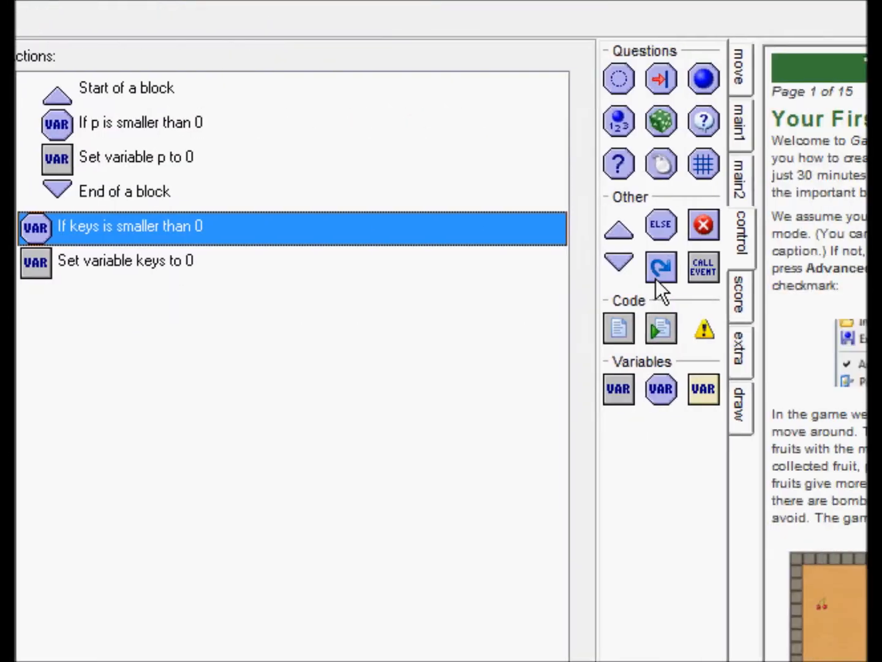
drag(731, 229, 307, 228)
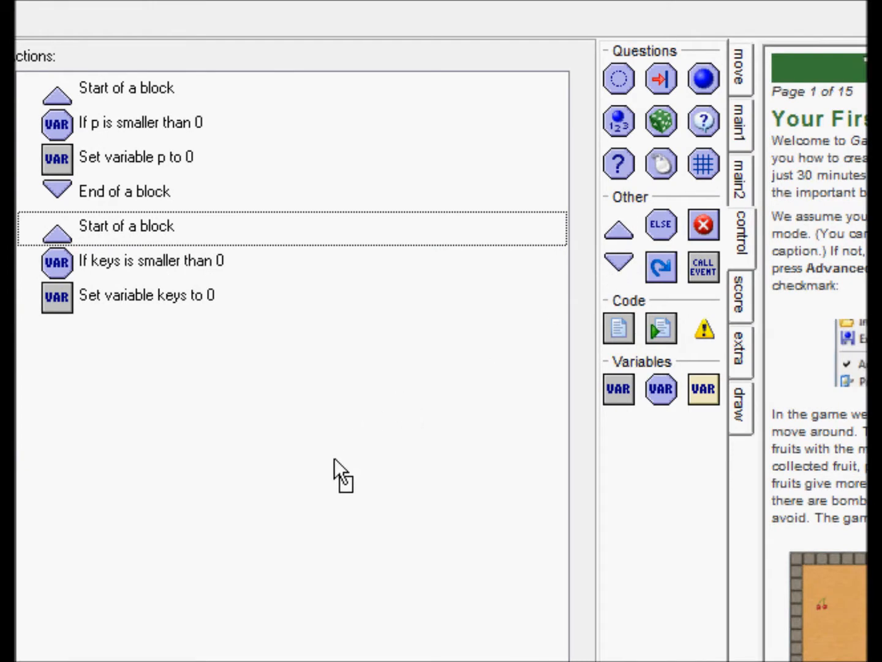
drag(333, 457, 333, 458)
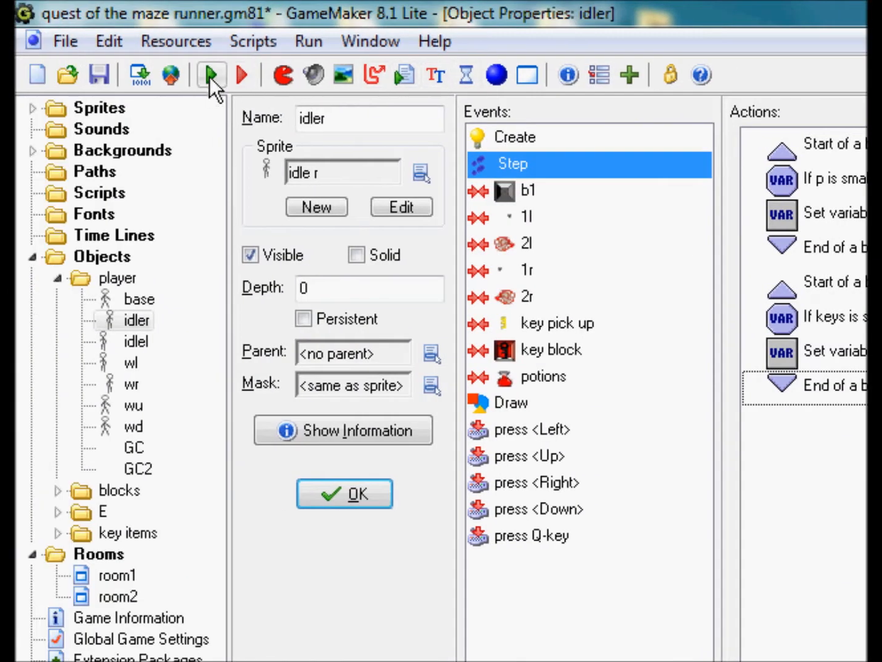
Run the game, collect the key in the starting corridor and unlock the red key block at its end
click(211, 75)
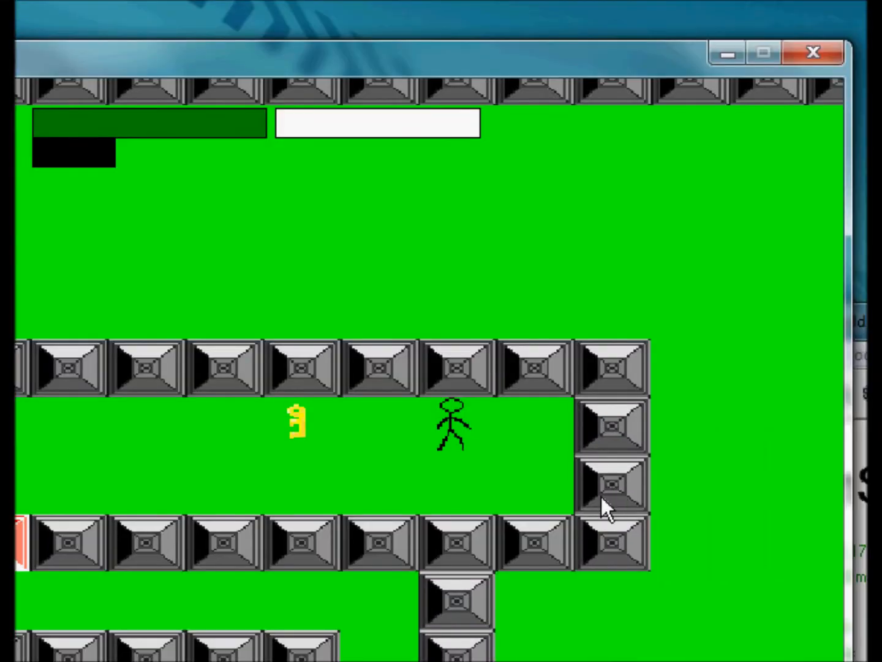
key(Left)
key(Left)
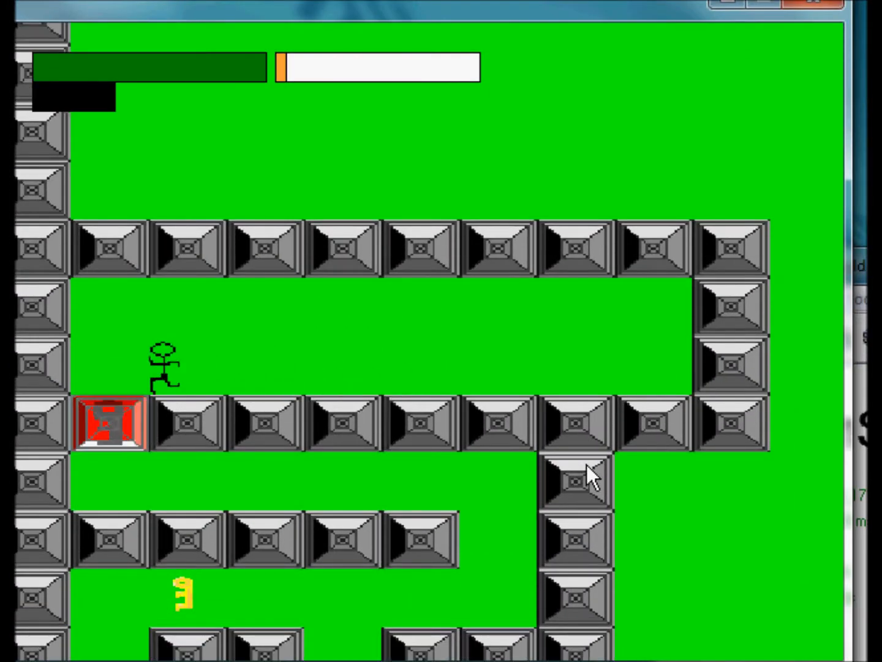
key(Right)
key(Right)
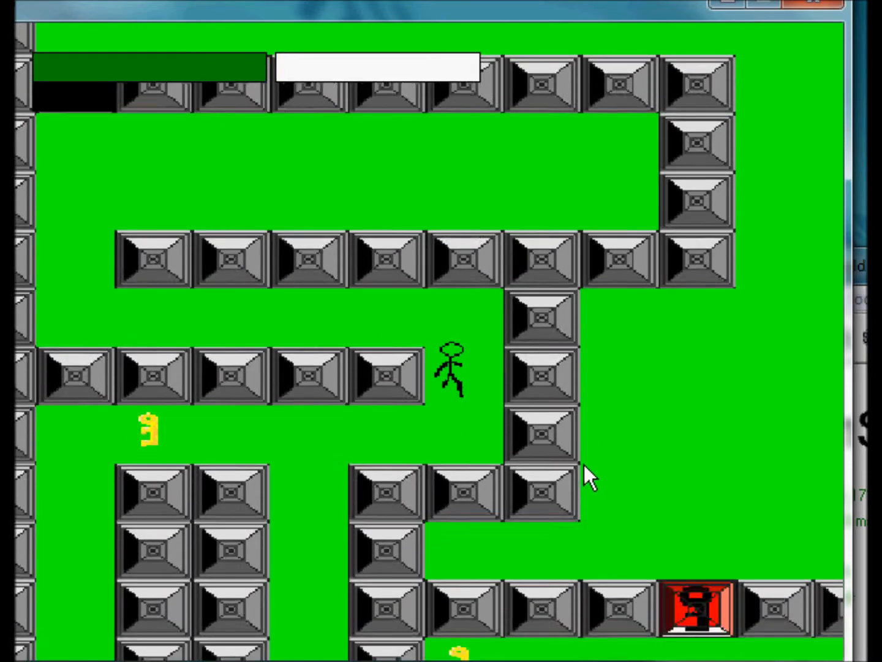
Collect the second key beneath the short wall and unlock the key block at the bottom of the vertical corridor
key(Left)
key(Left)
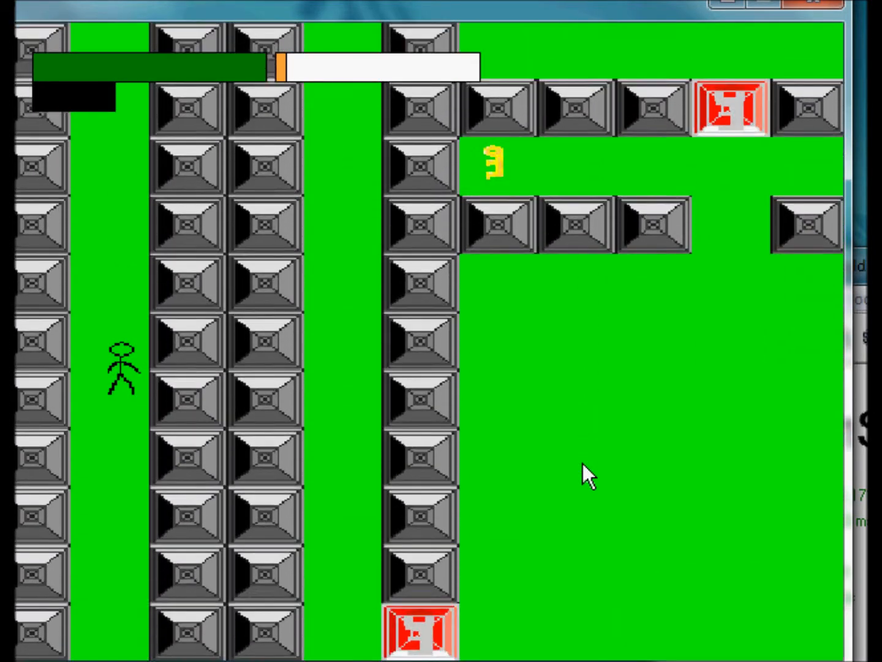
key(Up)
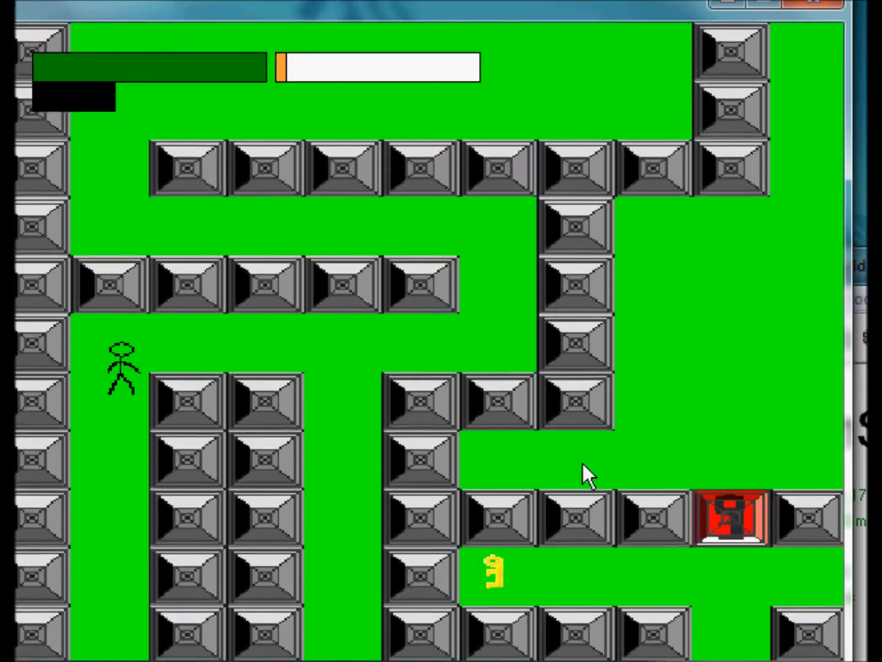
key(Right)
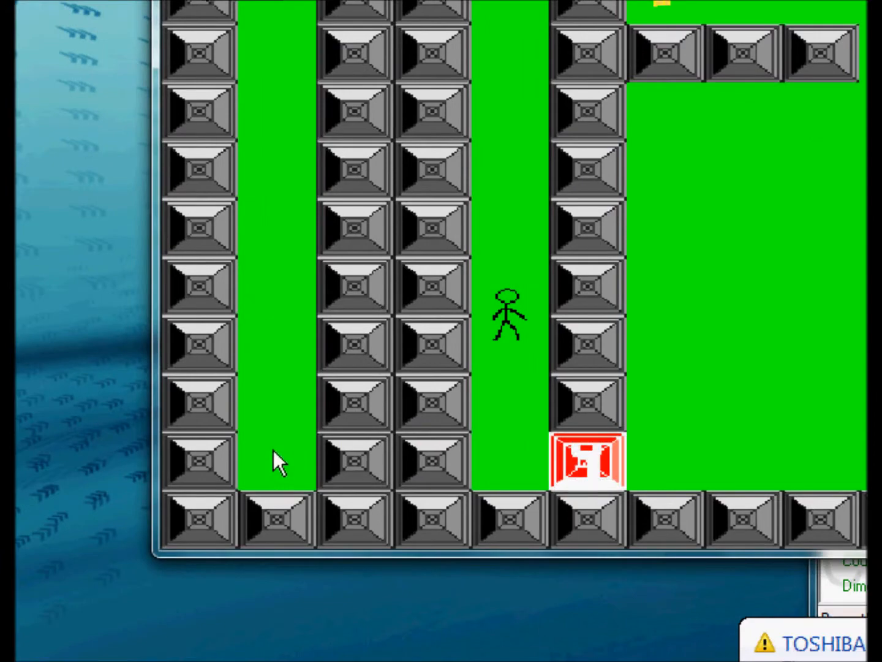
key(Right)
key(Down)
key(Right)
key(Right)
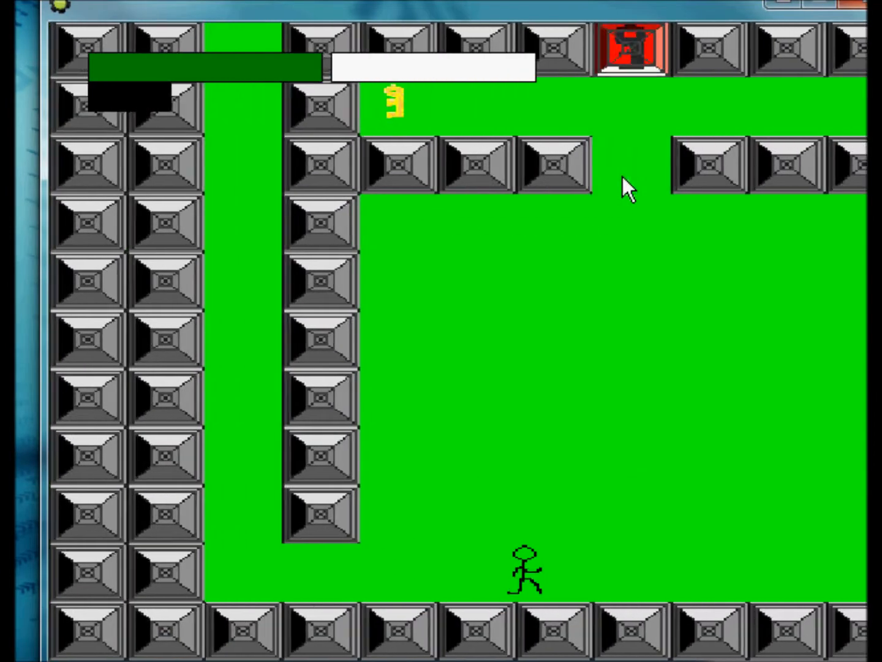
Walk the player up through the open room and along the horizontal corridor toward its right dead end
key(Up)
key(Right)
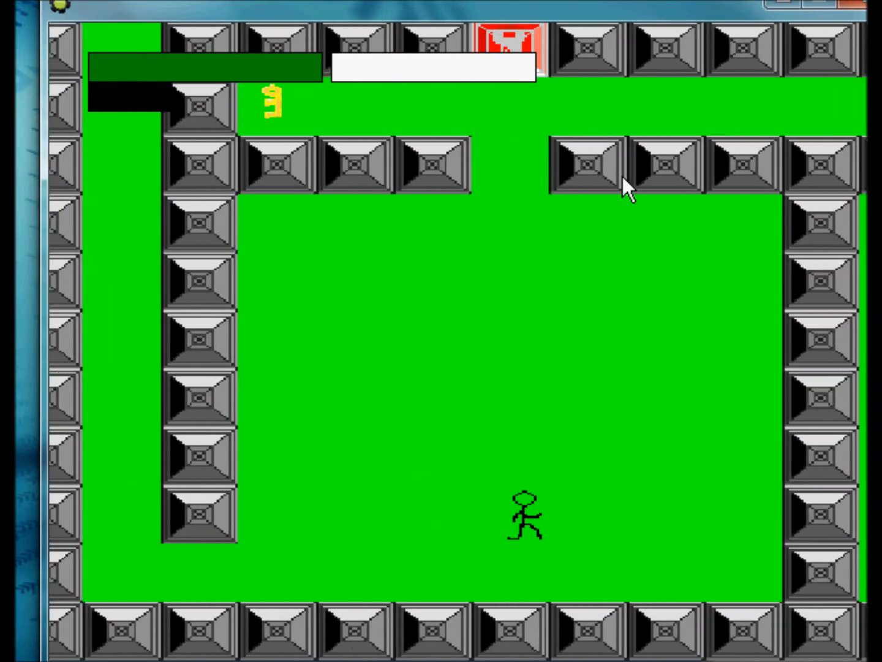
key(Up)
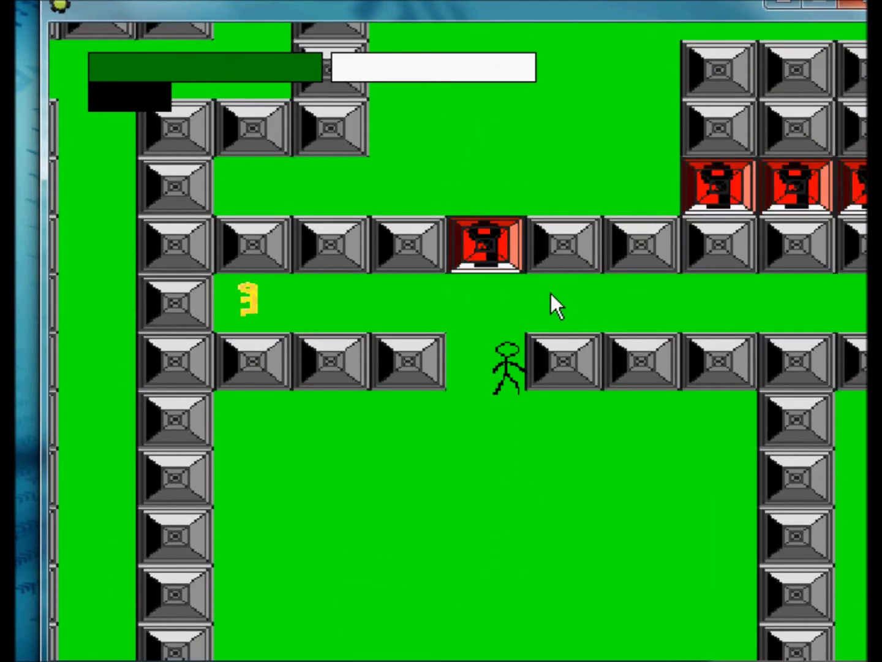
key(Up)
key(Right)
key(Right)
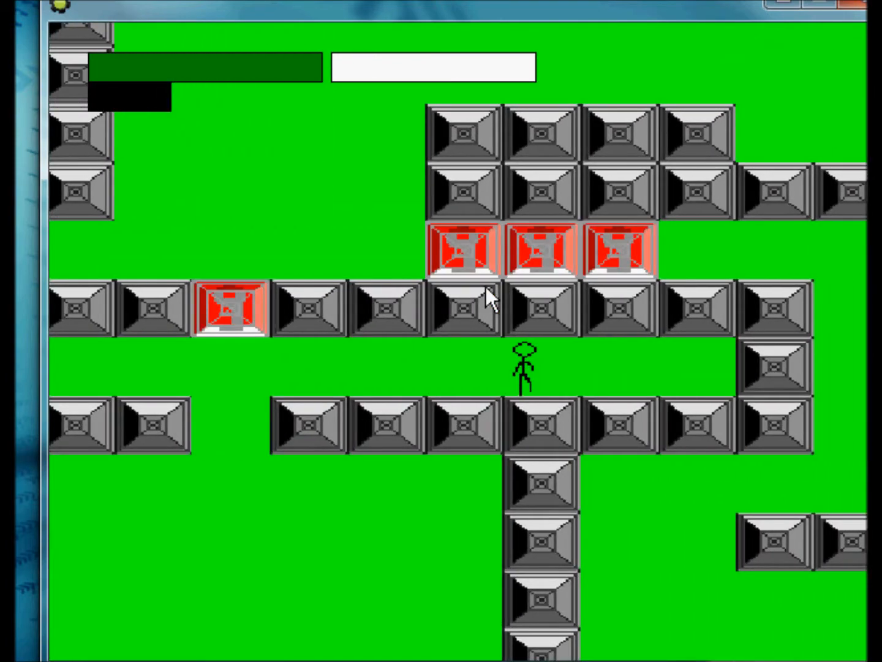
key(Right)
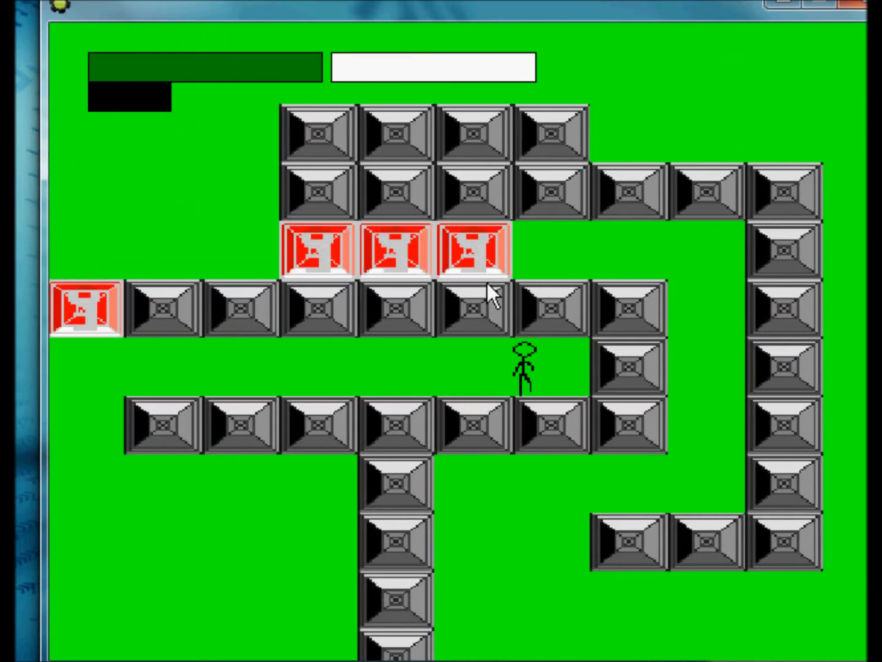
key(Left)
key(Right)
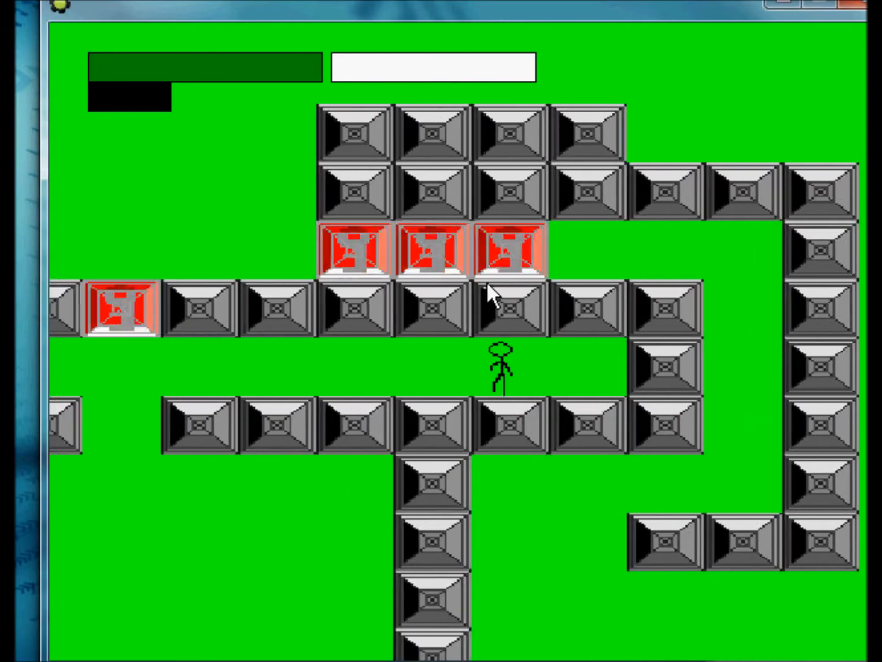
key(Right)
Walk back along the corridor, collect the key at its left end and unlock the red key block above the gap
key(Left)
key(Left)
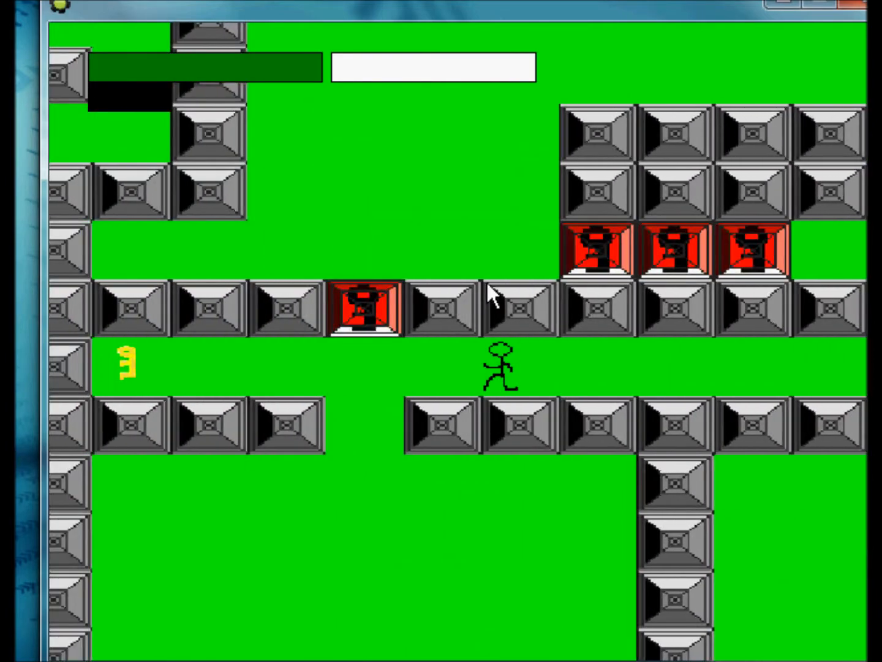
key(Right)
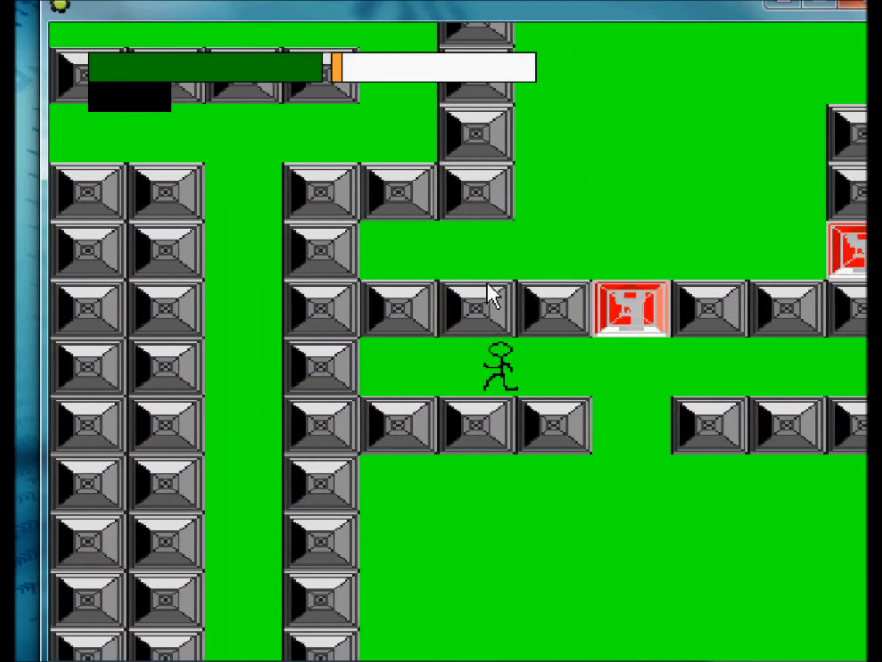
key(Up)
key(Up)
key(Right)
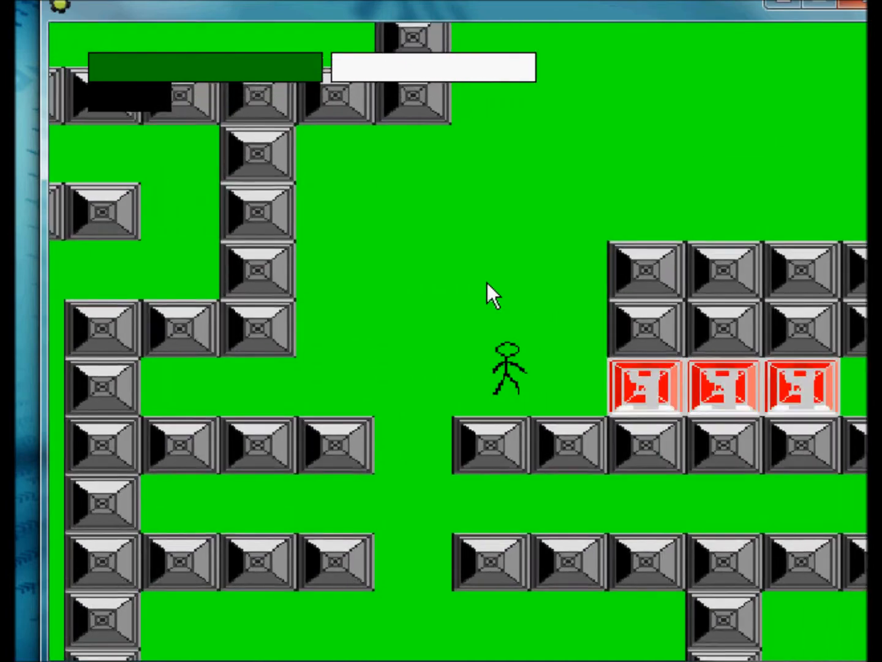
Walk the player around the open area beneath the maze's upper wall
key(Up)
key(Left)
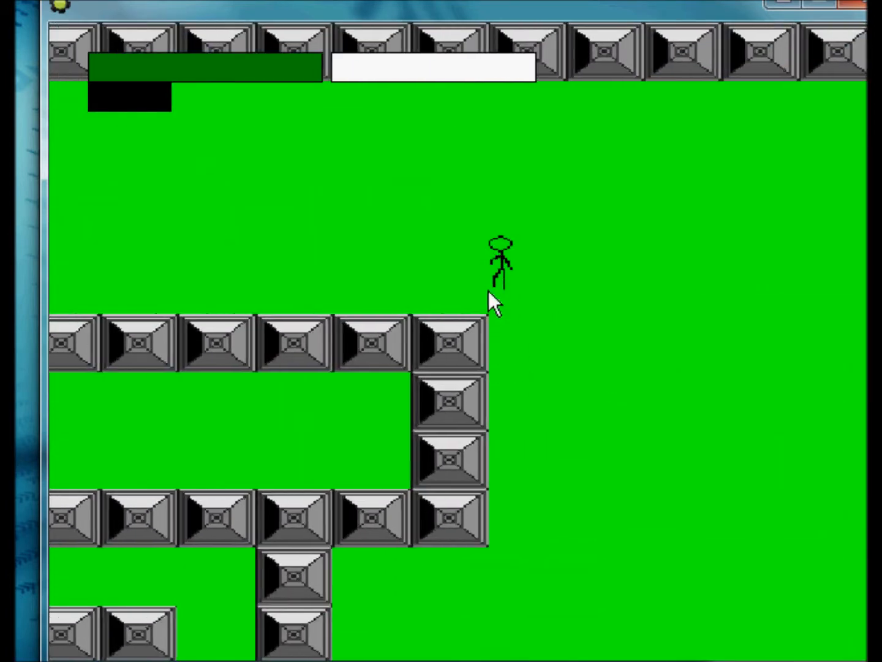
key(Right)
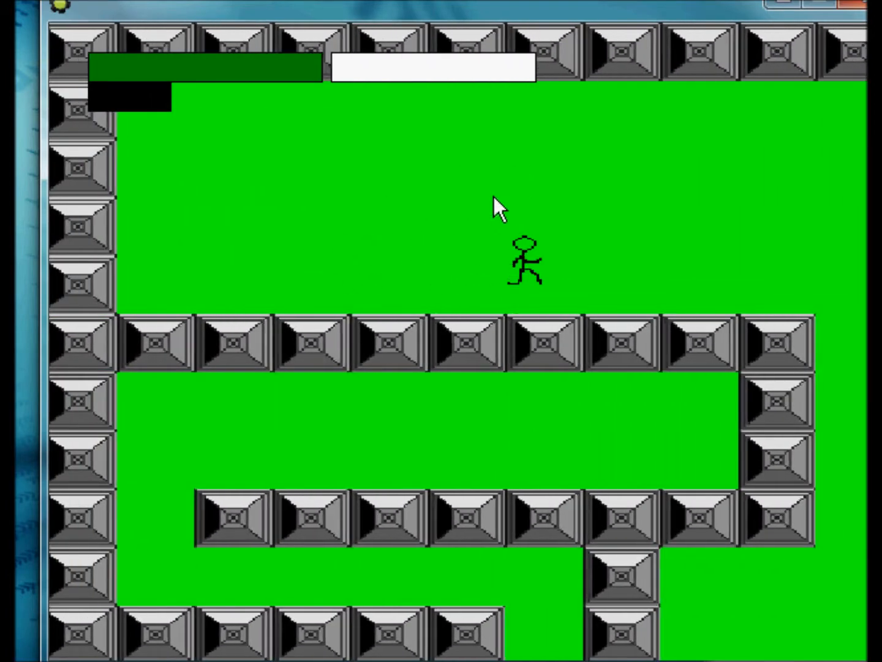
key(Right)
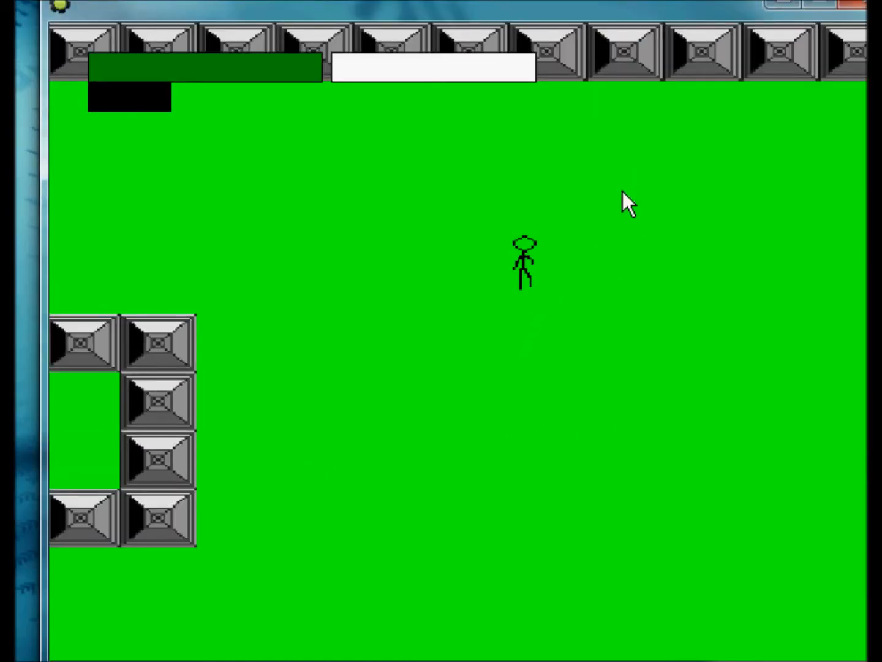
Walk the player down to the row of three key blocks and push against them without a key
key(Left)
key(Left)
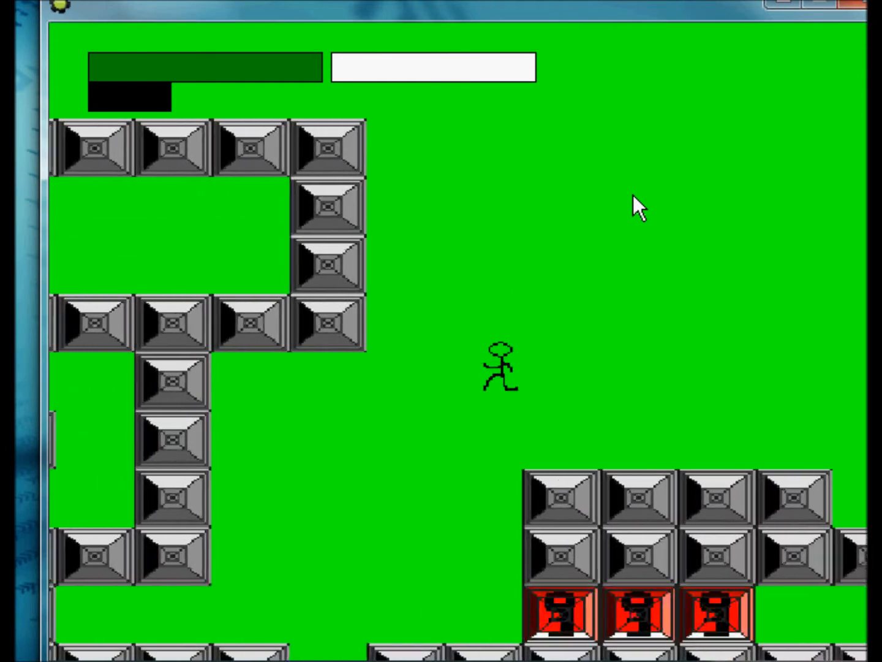
key(Down)
key(Up)
key(Right)
key(Right)
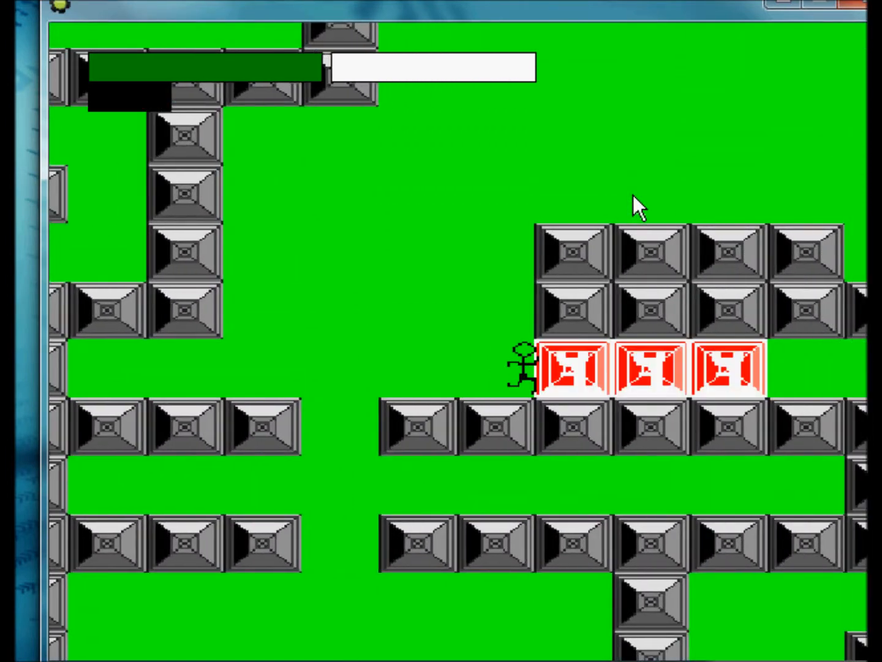
Walk around the outer side of the walls to the lower room and collect the red potion in its corner
key(Up)
key(Right)
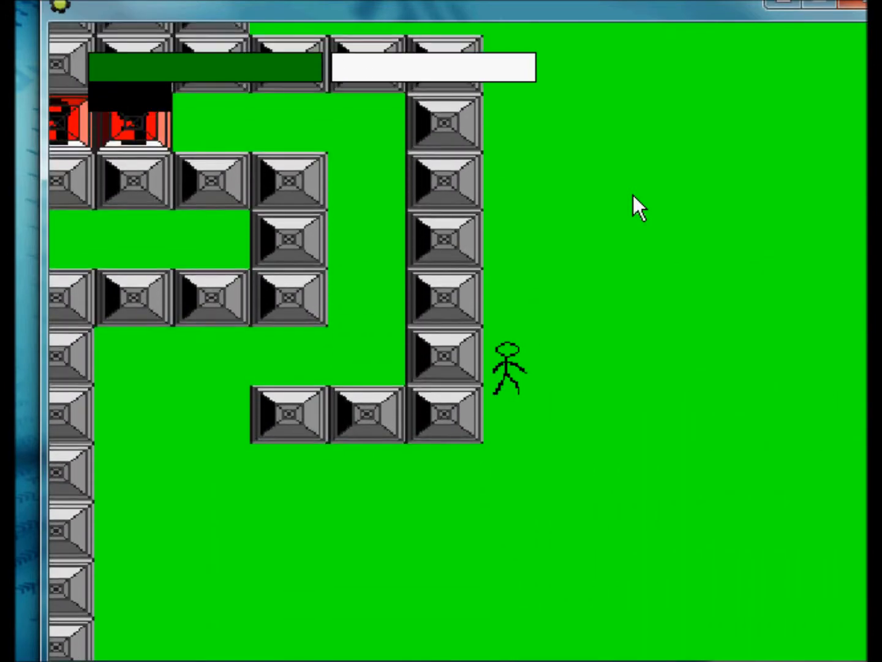
key(Left)
key(Left)
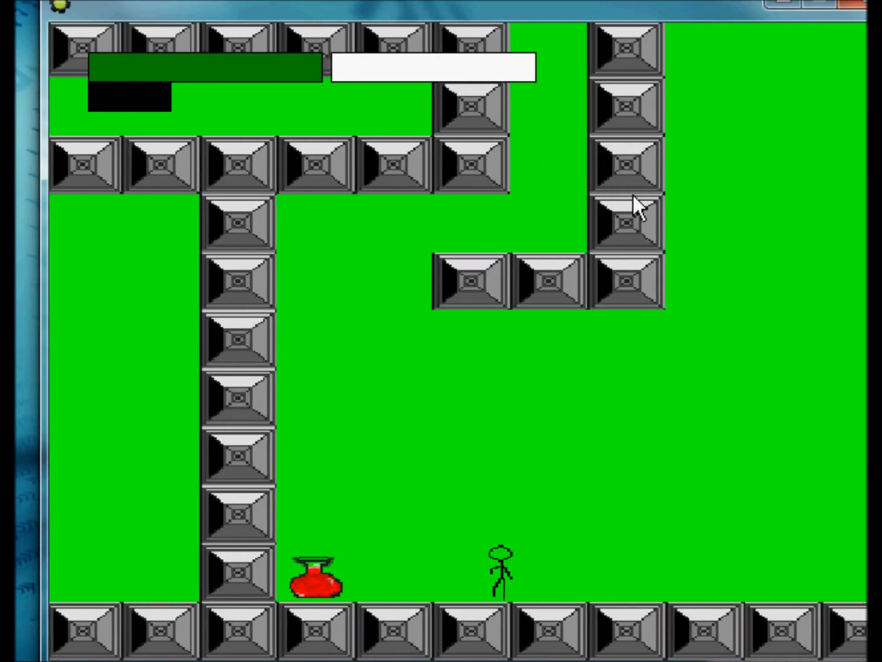
key(Left)
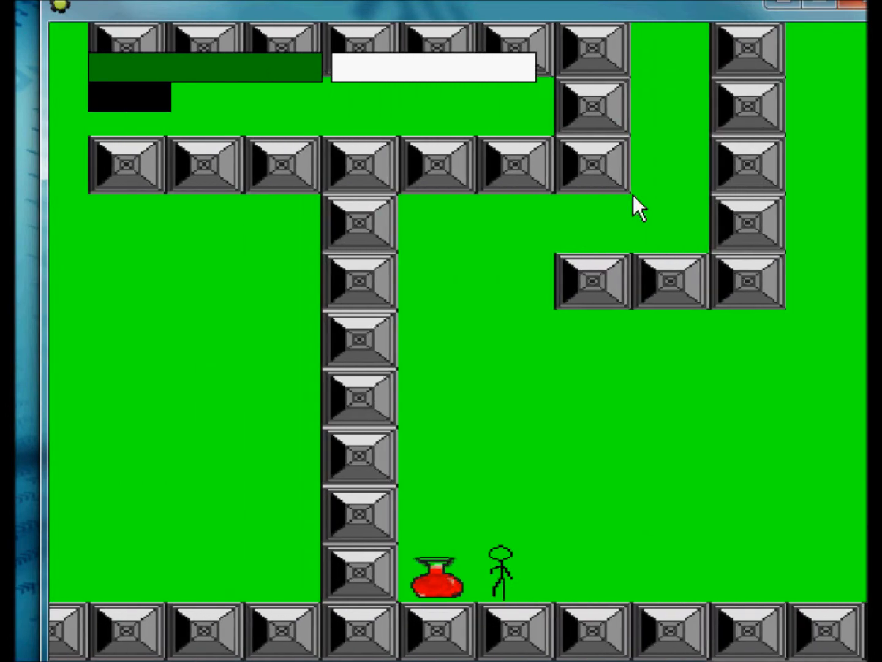
key(Left)
key(Up)
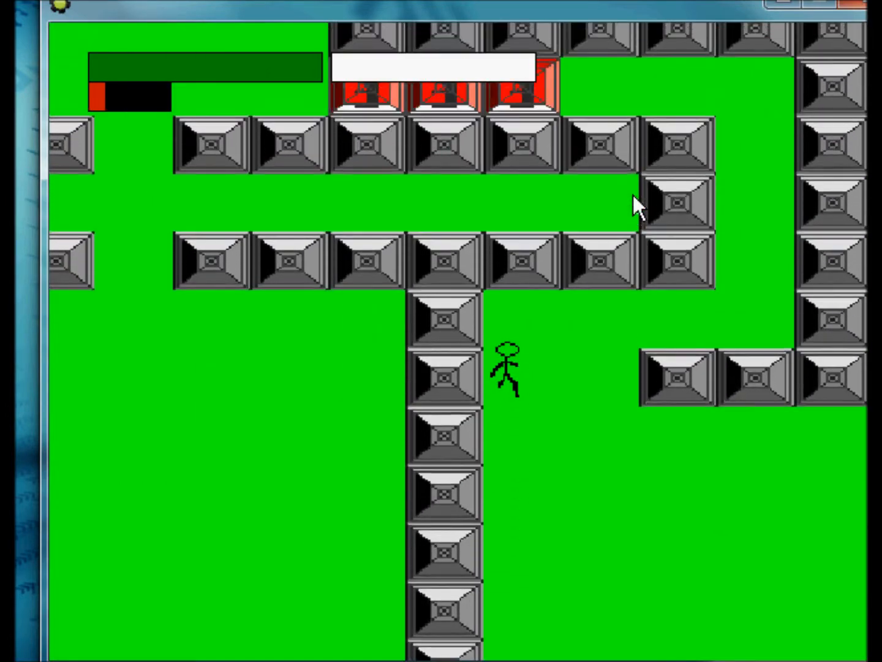
Use the collected potion and quit the test game
key(Right)
key(q)
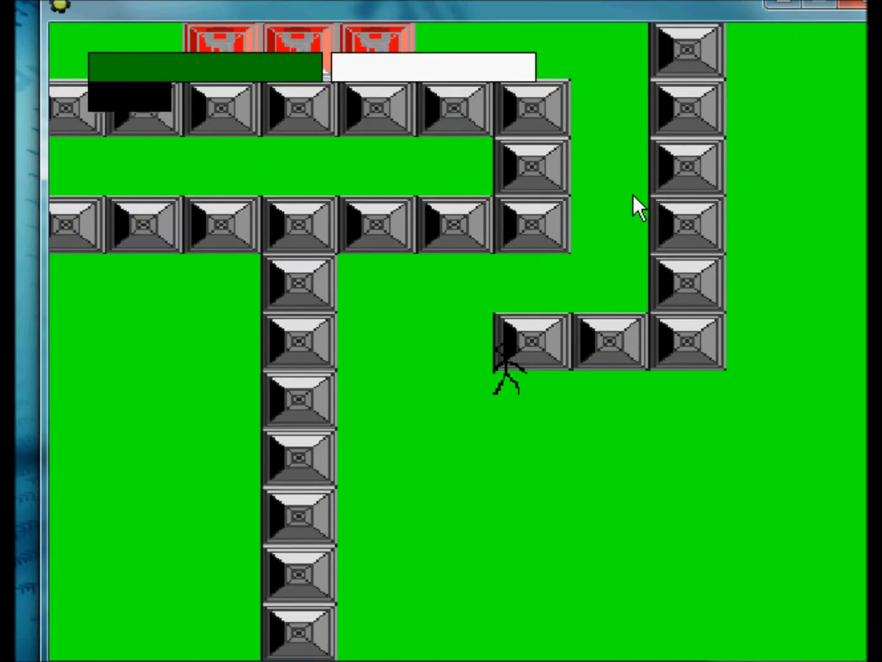
key(Escape)
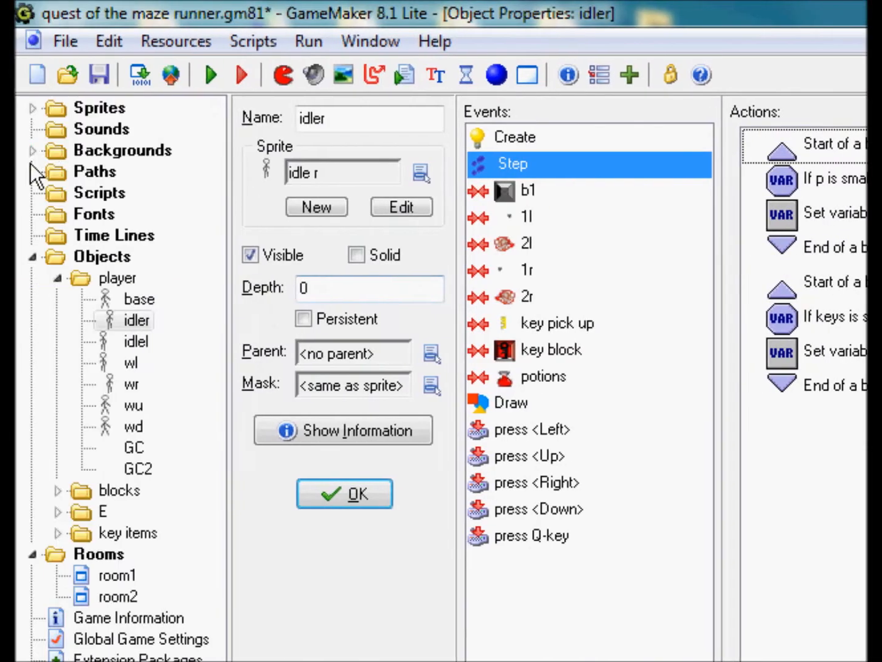
Open the spiky sprite from the Enemies group of the sprites
click(32, 106)
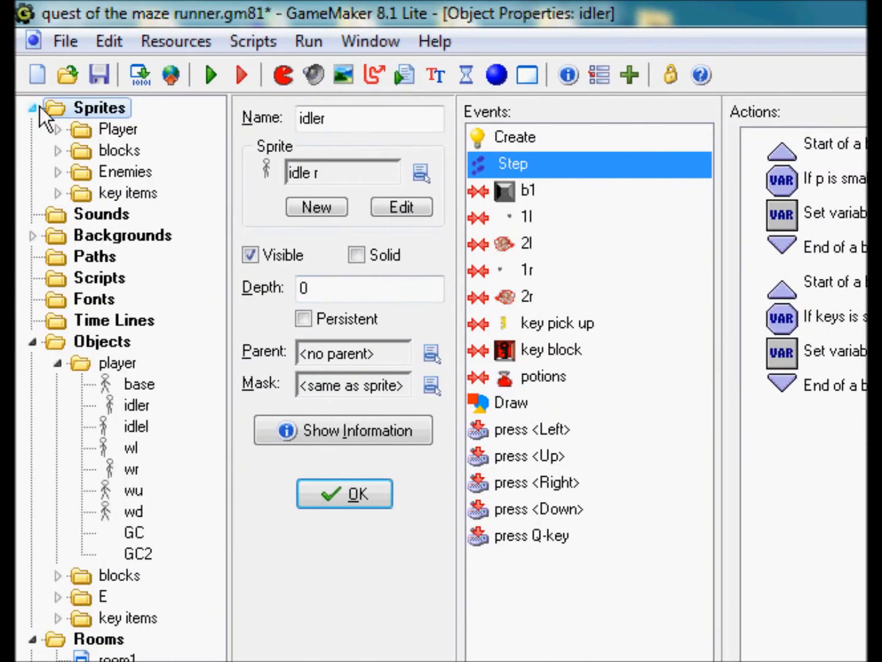
click(58, 151)
click(59, 151)
click(69, 190)
click(69, 191)
click(65, 171)
click(89, 210)
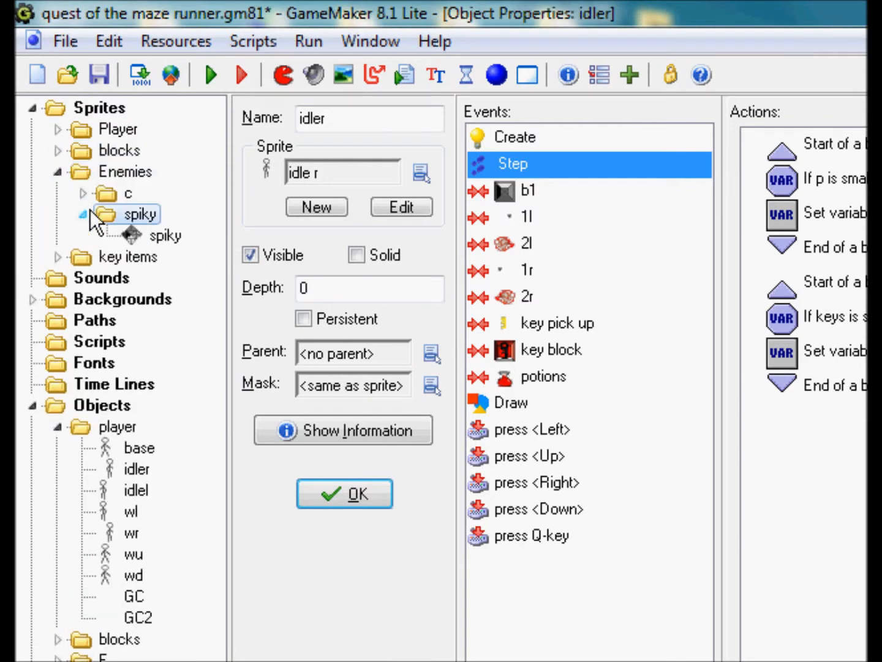
double_click(144, 235)
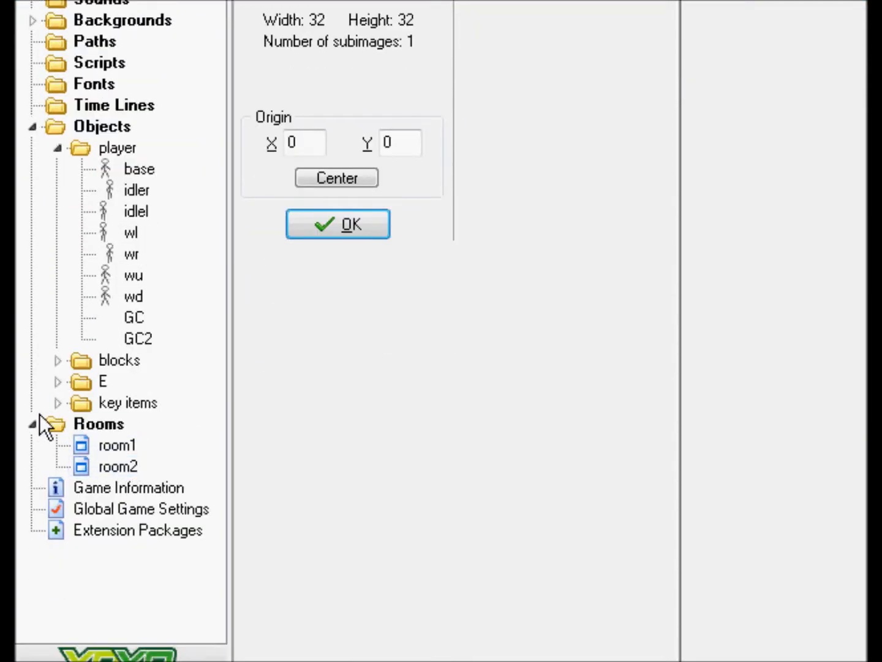
Open the spiky h and spiky v objects in the E group to review their events
click(58, 381)
click(84, 424)
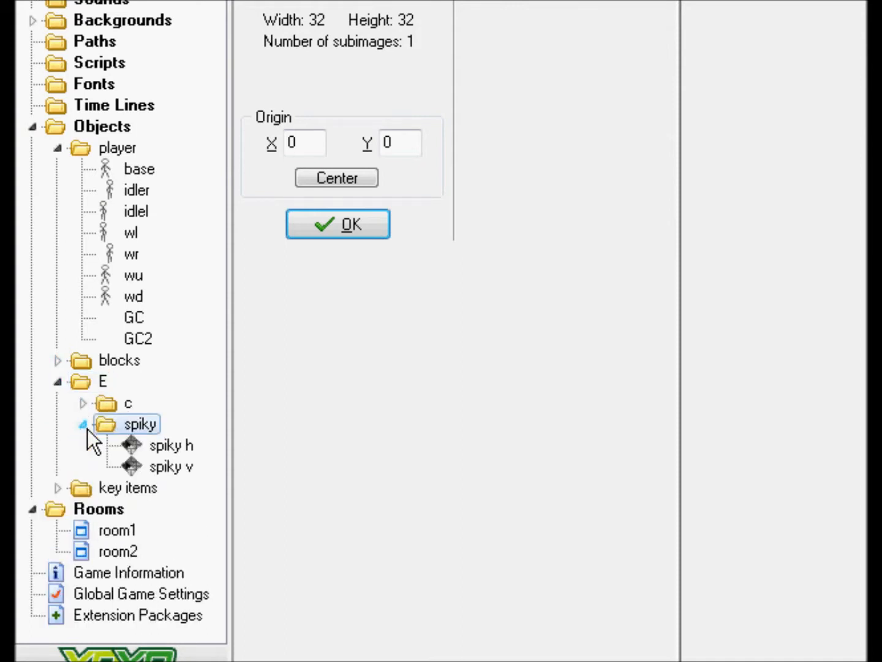
double_click(152, 445)
click(158, 461)
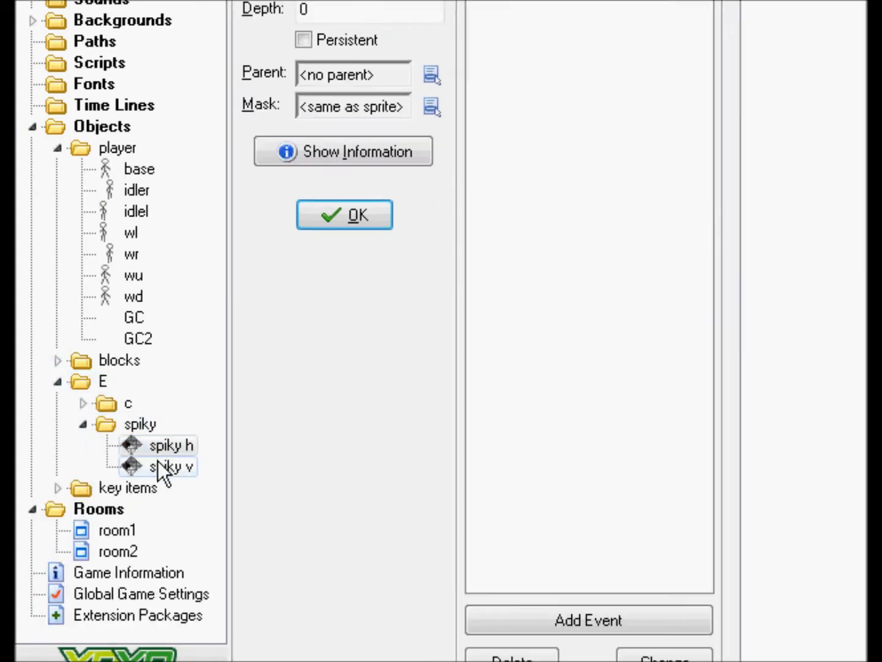
double_click(174, 445)
double_click(178, 470)
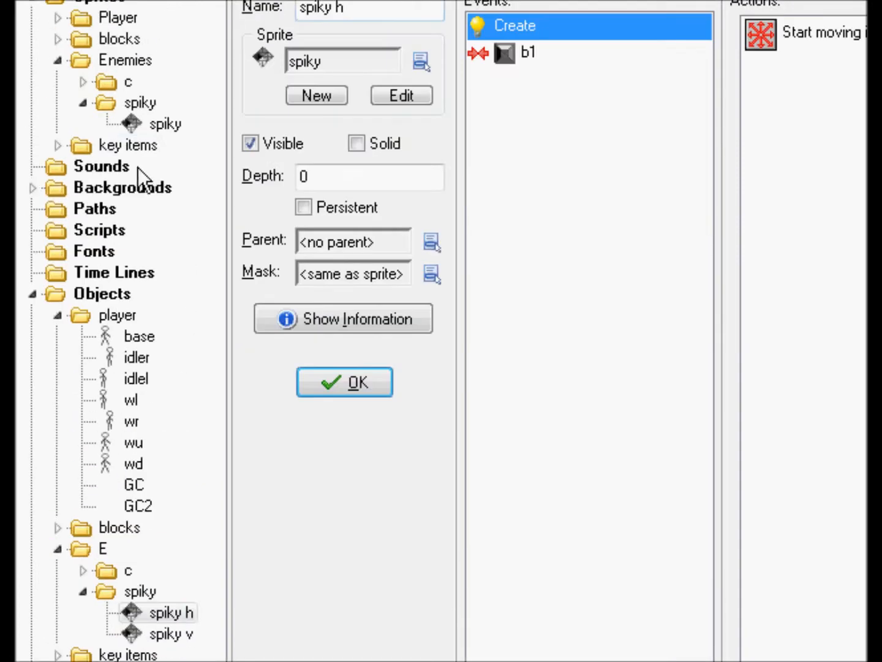
Open the spiky sprite for editing, duplicate its image 0 as a second frame, and view the copy in the image editor
double_click(161, 179)
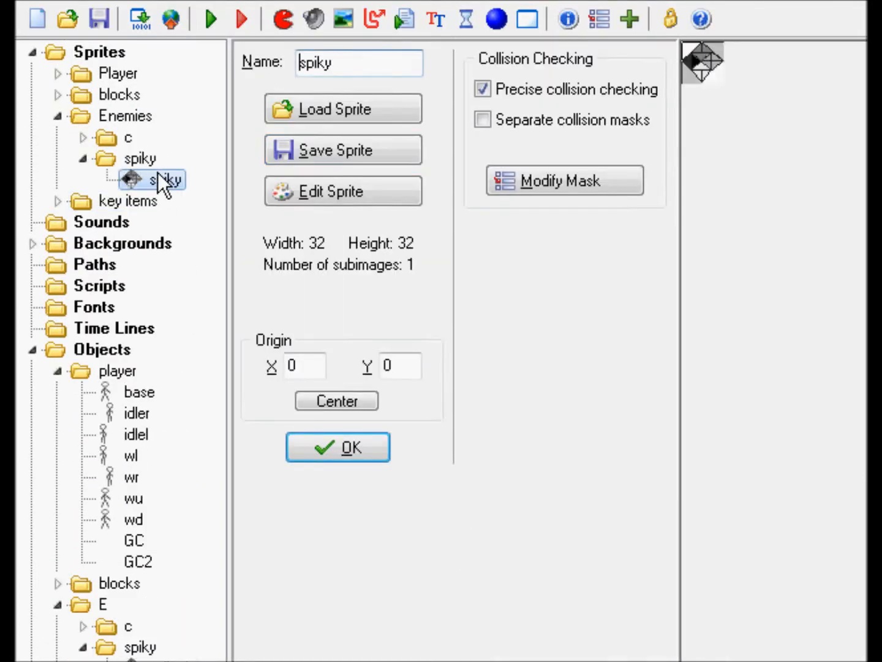
click(342, 194)
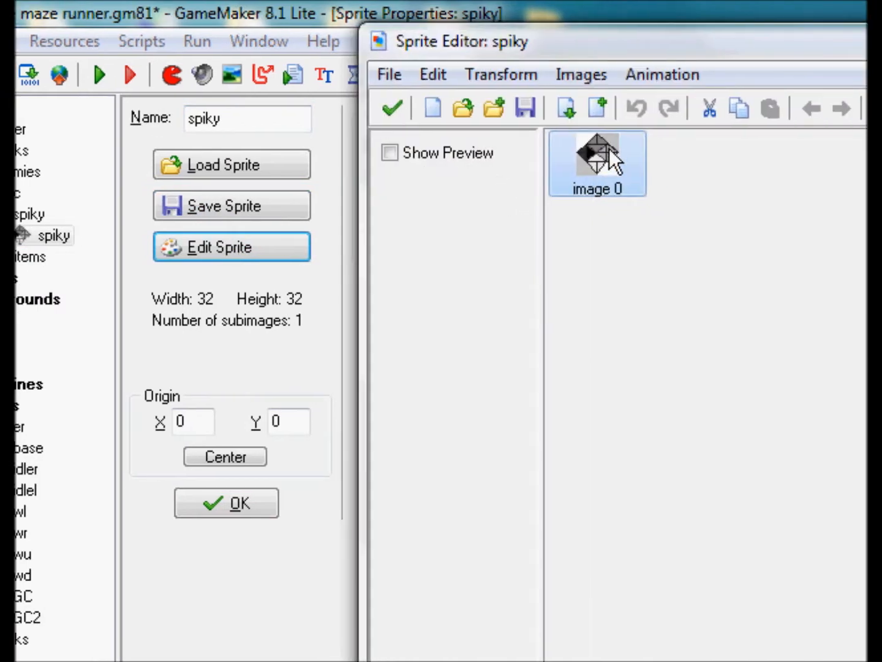
key(ctrl+c)
key(ctrl+v)
double_click(698, 161)
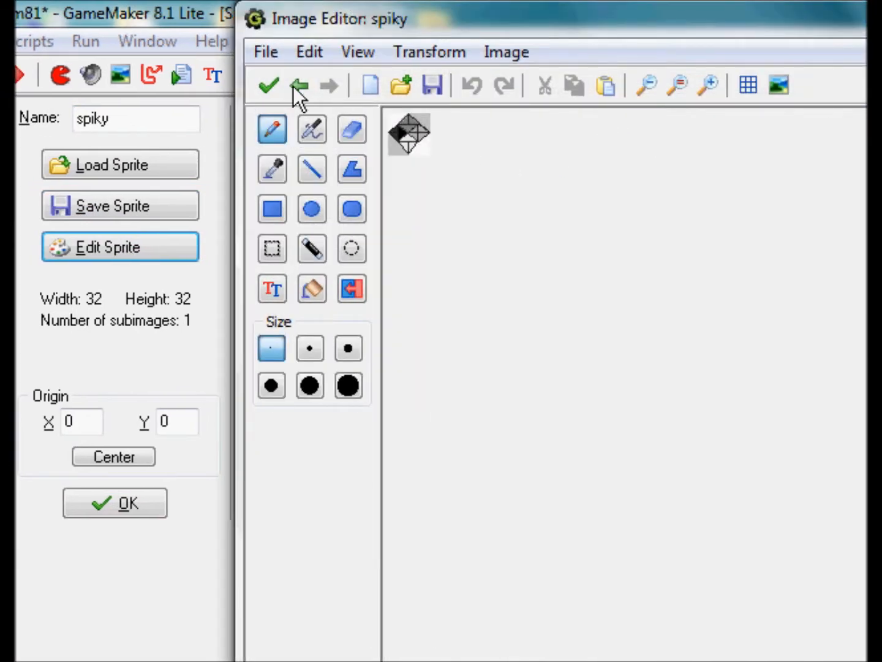
click(269, 85)
Try to rotate the frames 109 degrees clockwise with the rotation applied to all images in the sprite
click(456, 74)
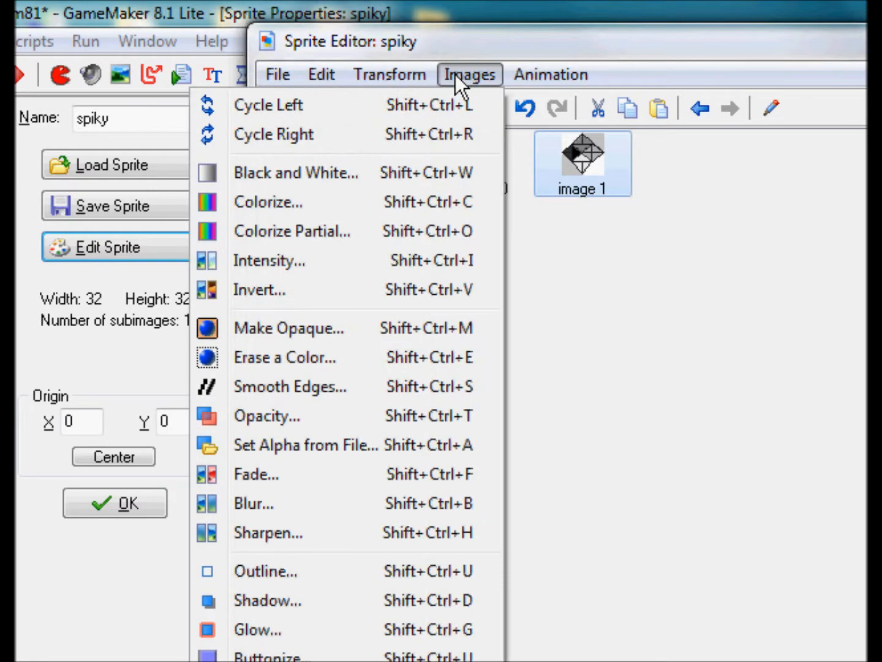
mouse_move(405, 76)
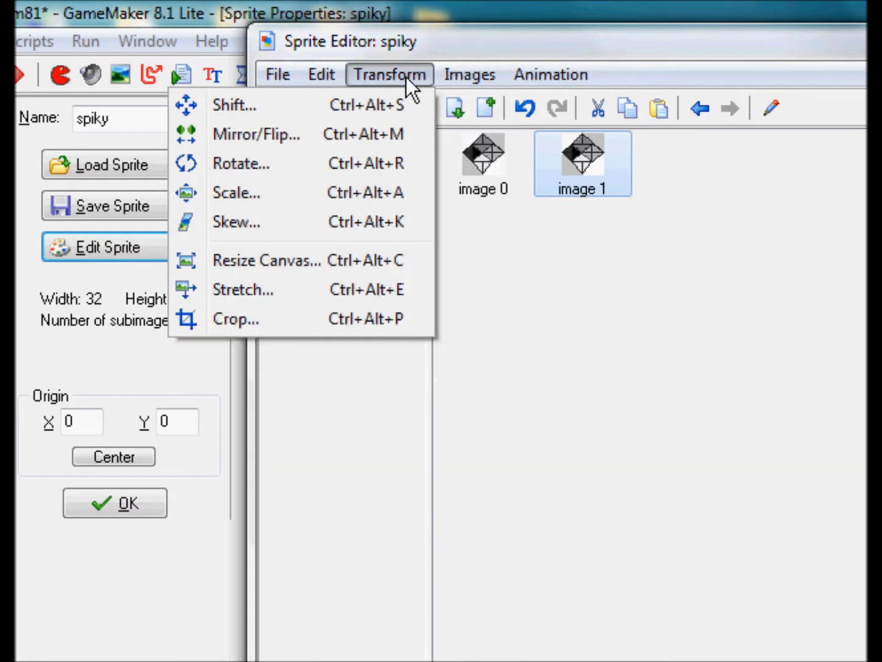
click(367, 161)
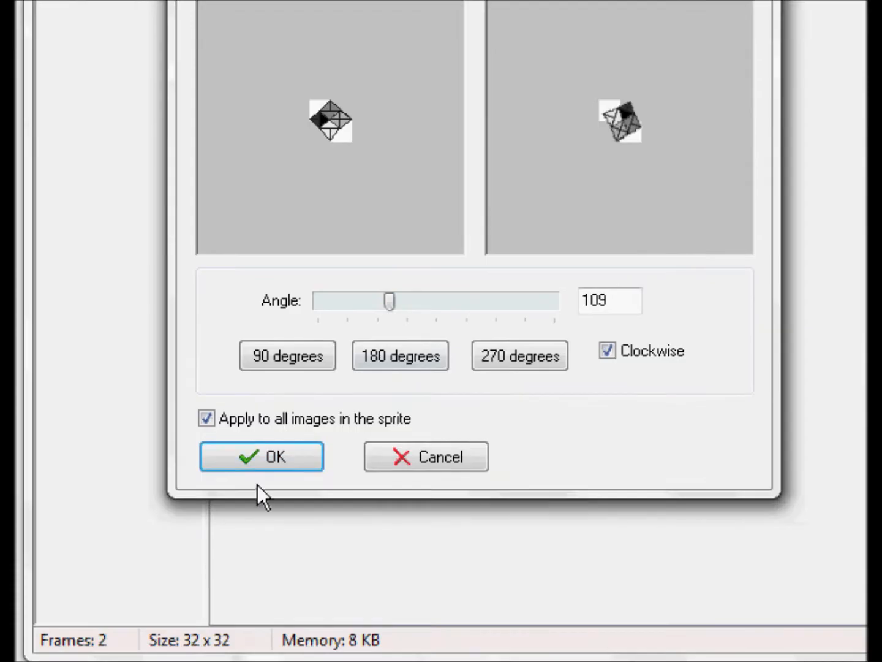
click(228, 630)
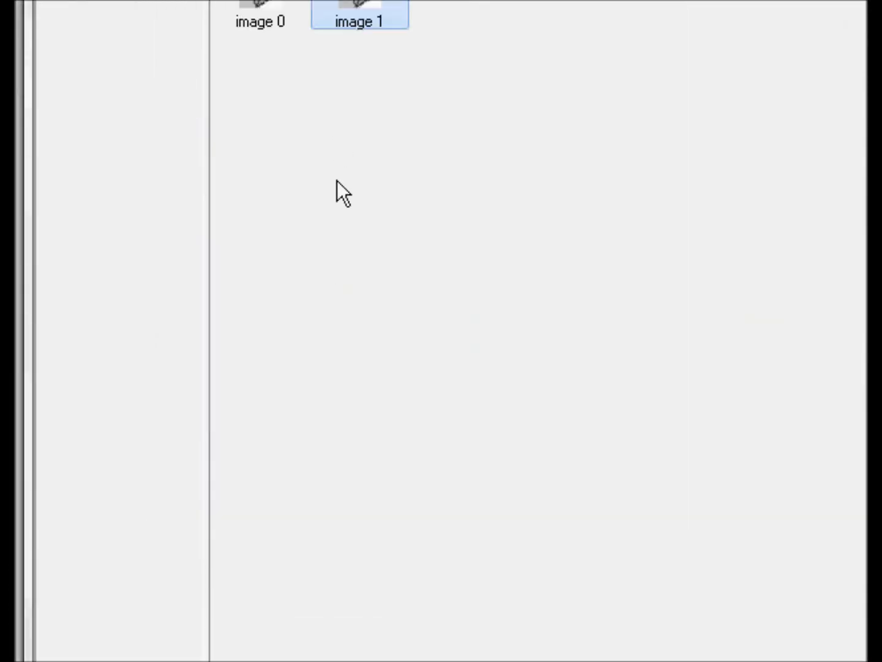
Rotate only image 1 by 109 degrees clockwise, without applying the rotation to all images in the sprite
click(234, 77)
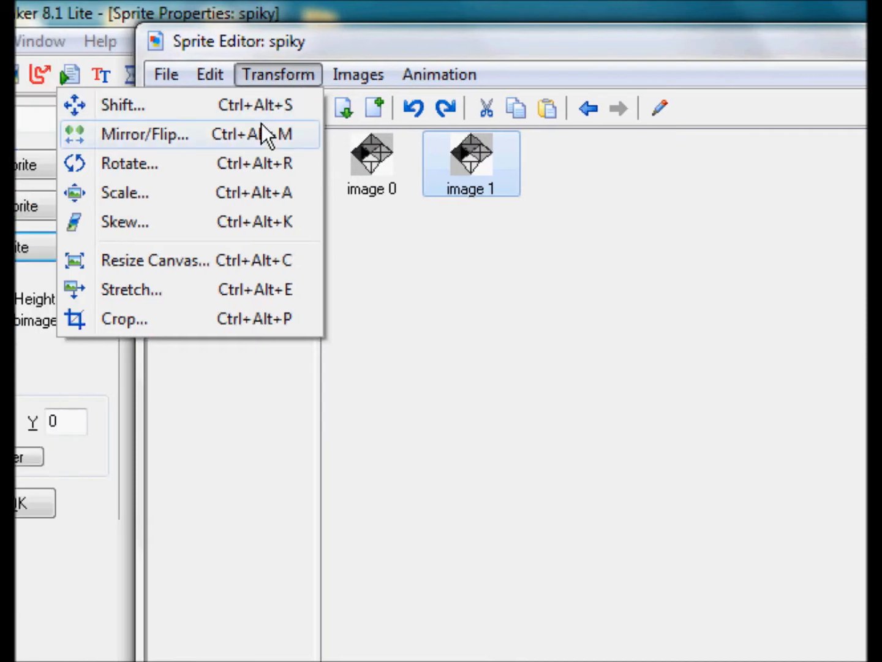
click(252, 163)
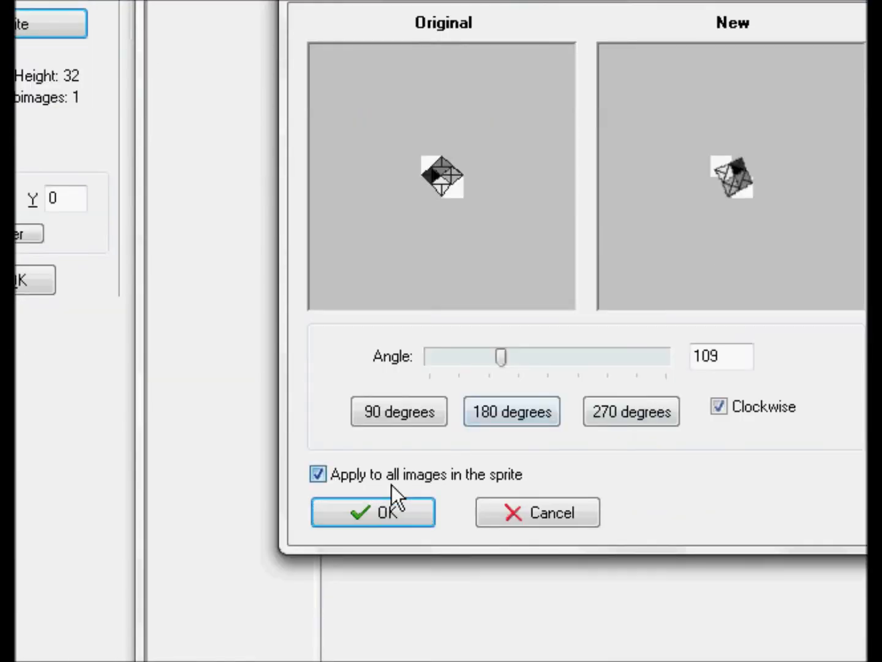
click(391, 485)
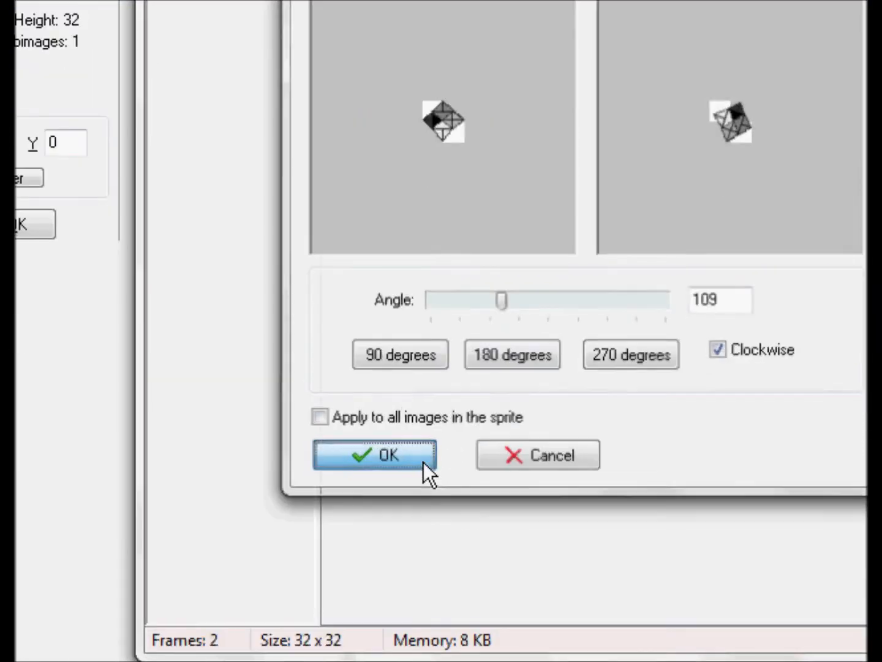
click(423, 462)
Duplicate image 1 as a third frame and rotate the copy 129 degrees clockwise
key(ctrl+c)
key(ctrl+v)
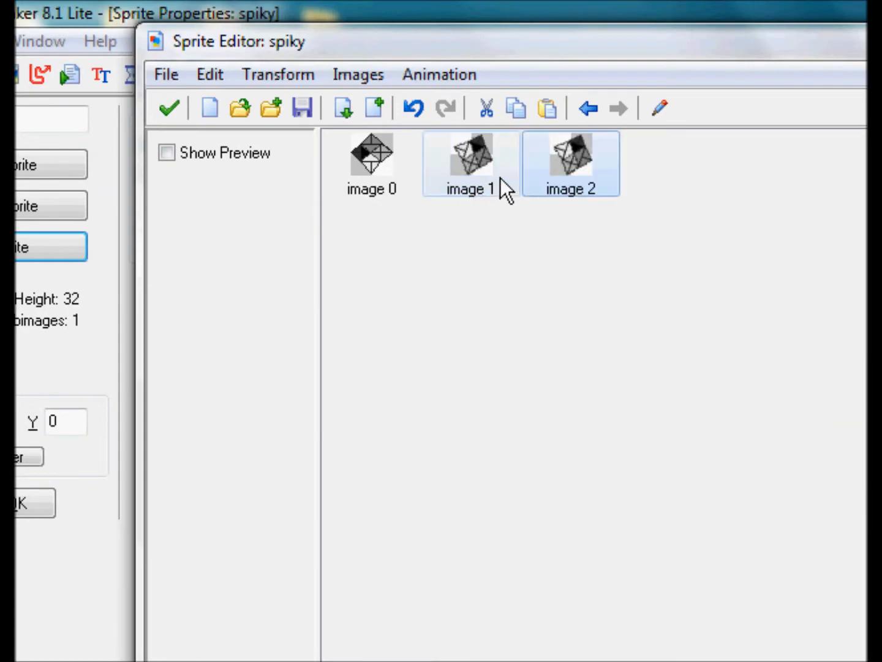
click(278, 76)
click(249, 160)
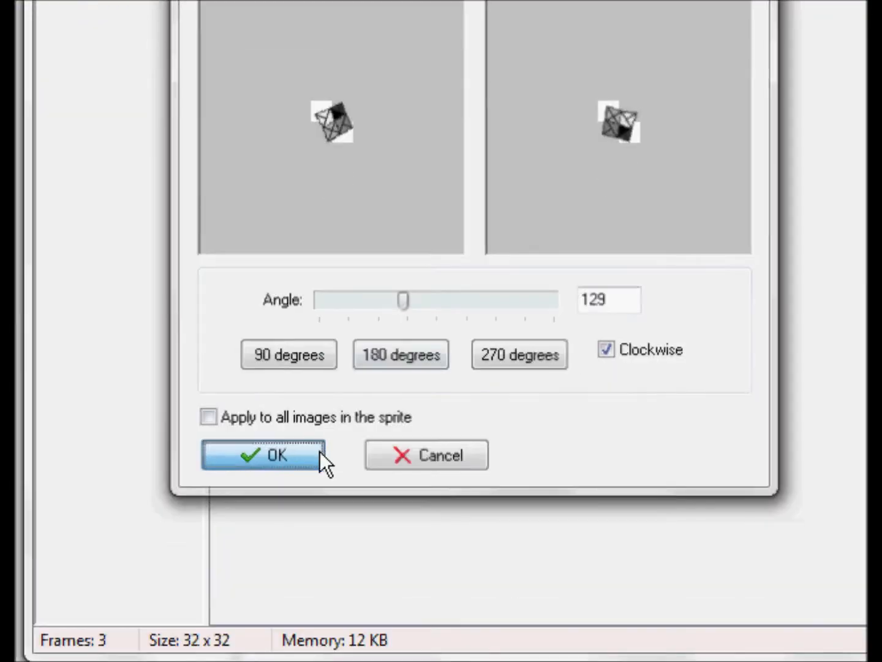
click(316, 573)
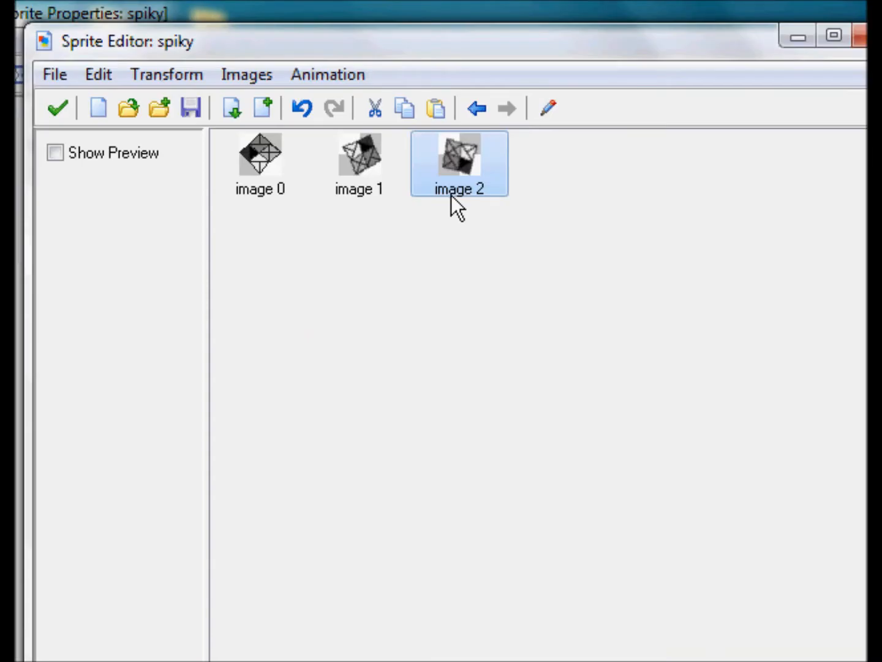
Add a copy of image 2 as the fourth frame and rotate it 141 degrees clockwise
key(ctrl+v)
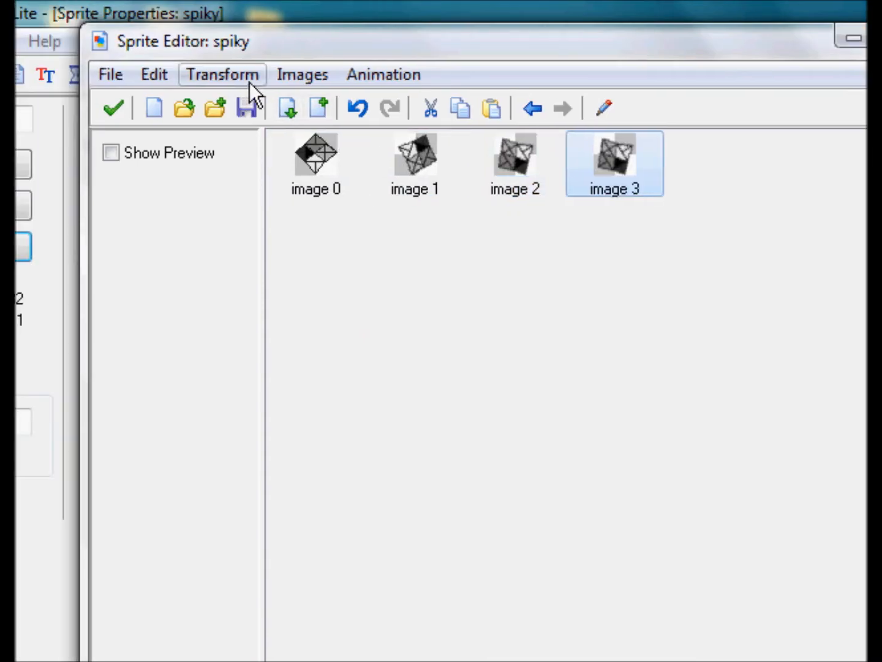
click(192, 77)
click(235, 161)
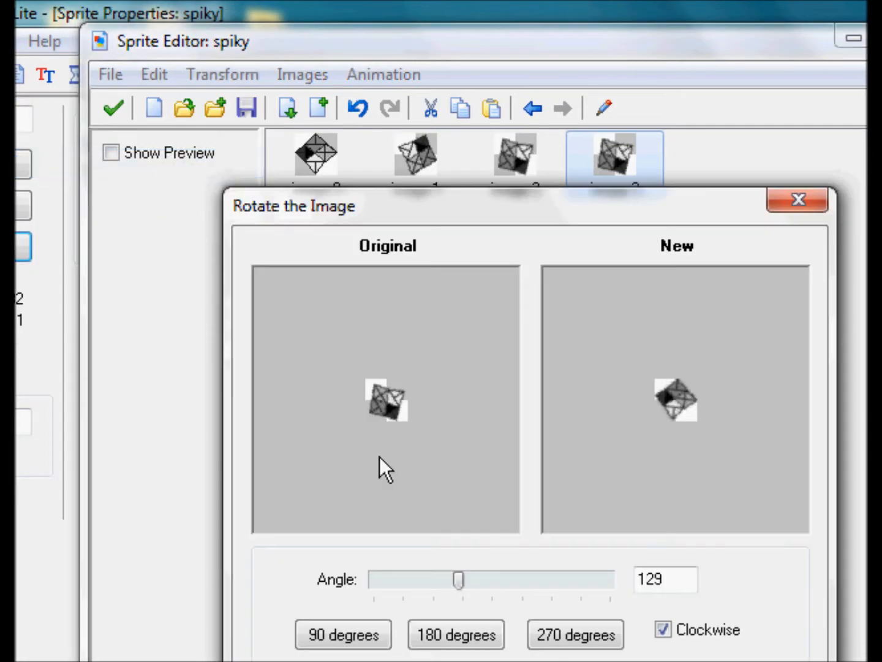
drag(461, 467, 466, 468)
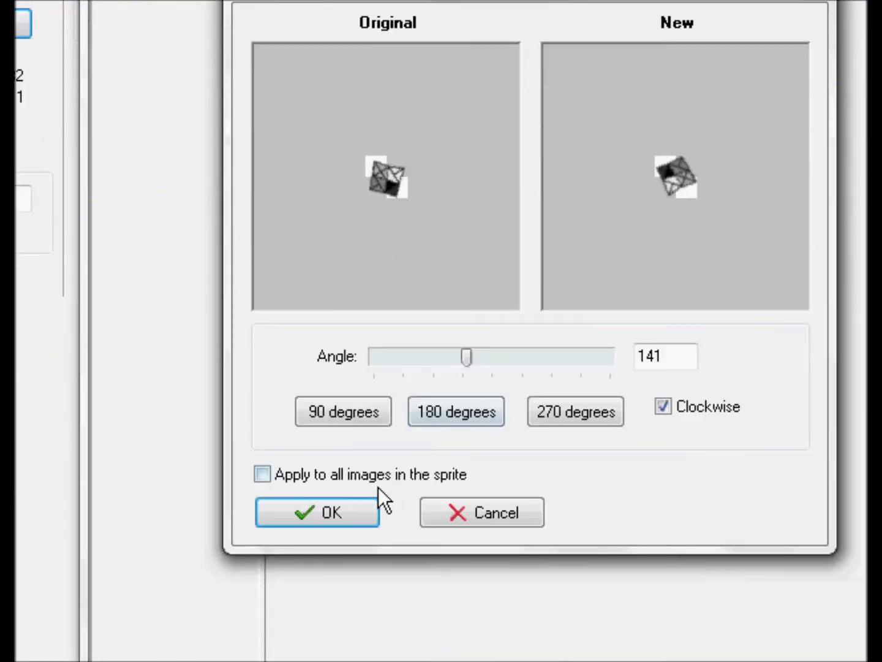
click(375, 616)
Add a copy of image 3 as the fifth frame and rotate it 175 degrees clockwise
key(ctrl+v)
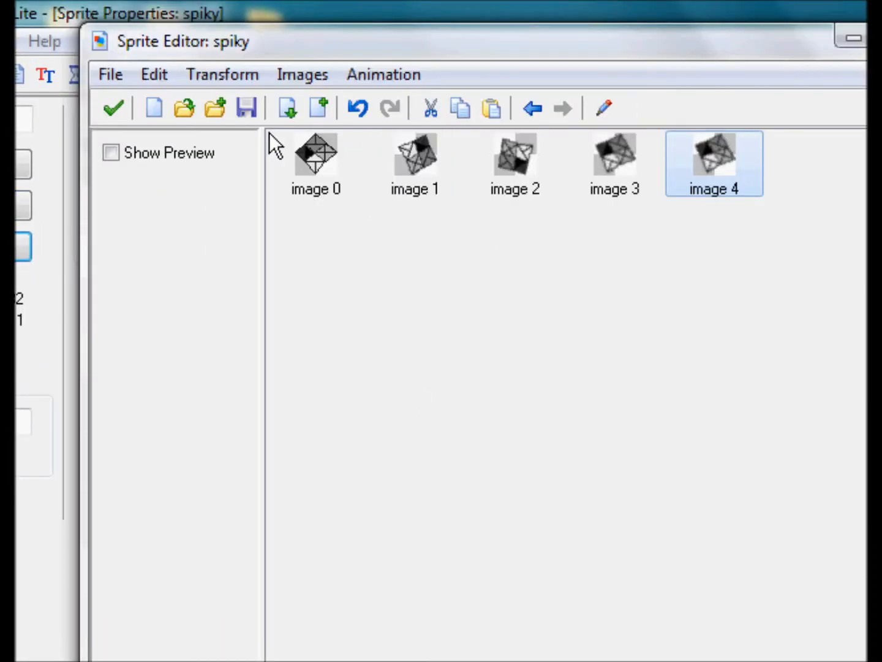
click(240, 79)
click(212, 171)
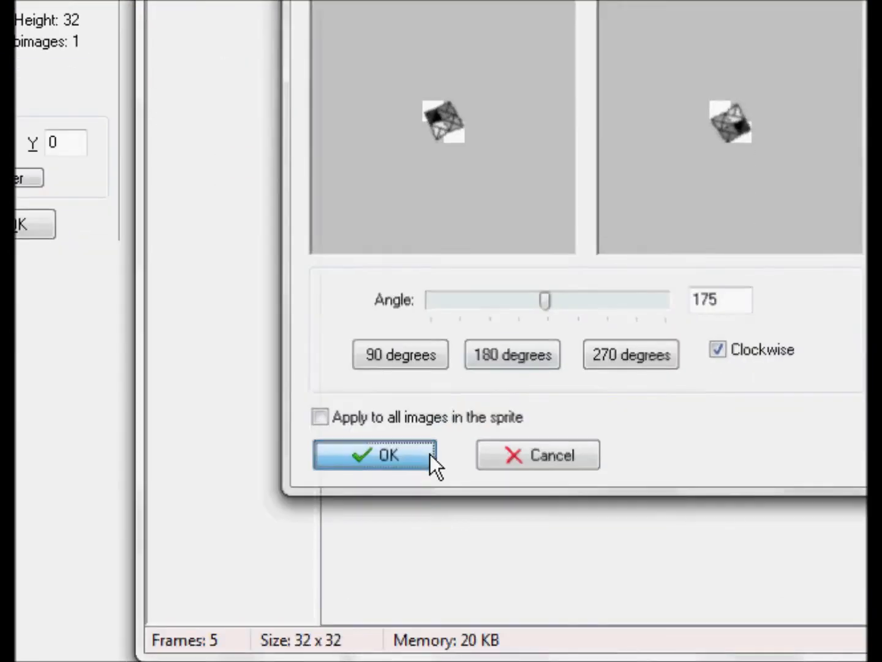
click(429, 516)
Add a copy of image 4 as the sixth frame and rotate it 204 degrees clockwise
key(ctrl+v)
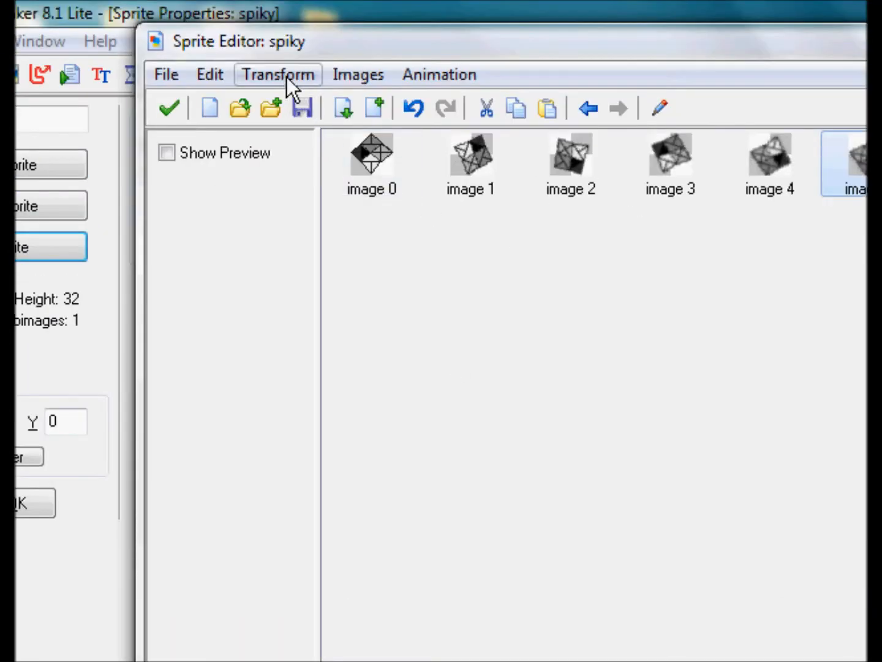
click(284, 76)
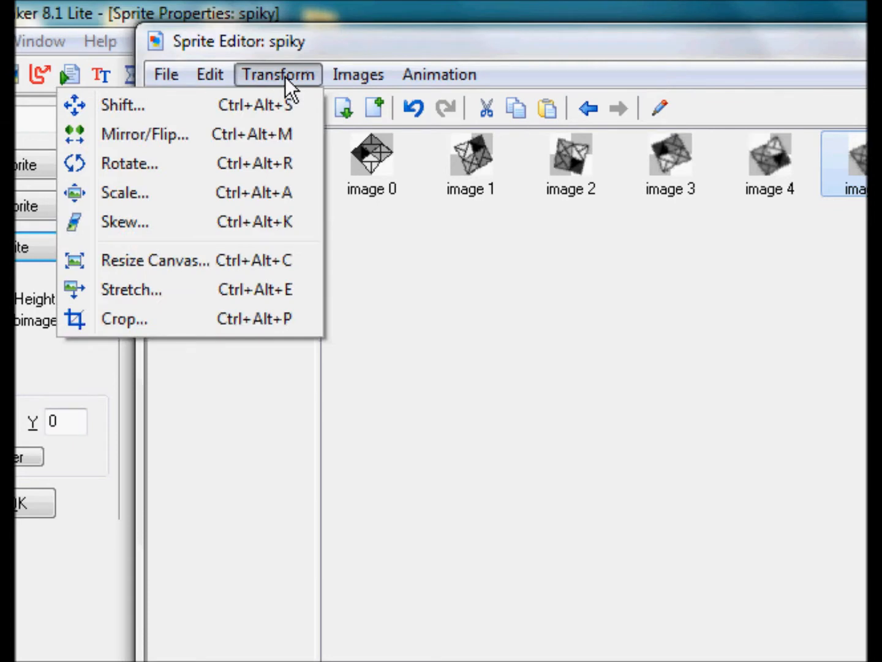
click(236, 162)
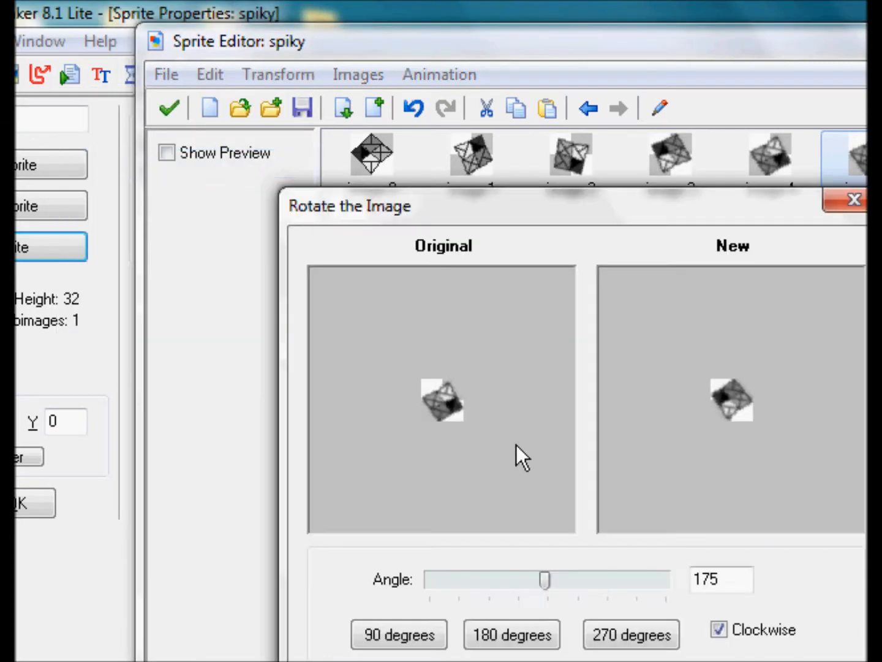
mouse_move(546, 474)
mouse_down()
mouse_move(566, 474)
mouse_move(562, 483)
mouse_up()
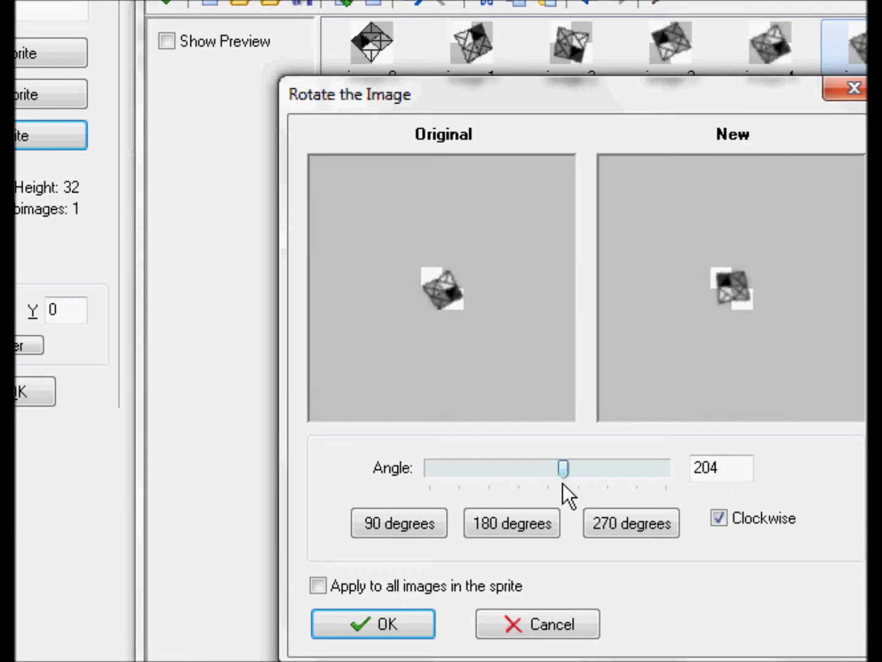
click(416, 514)
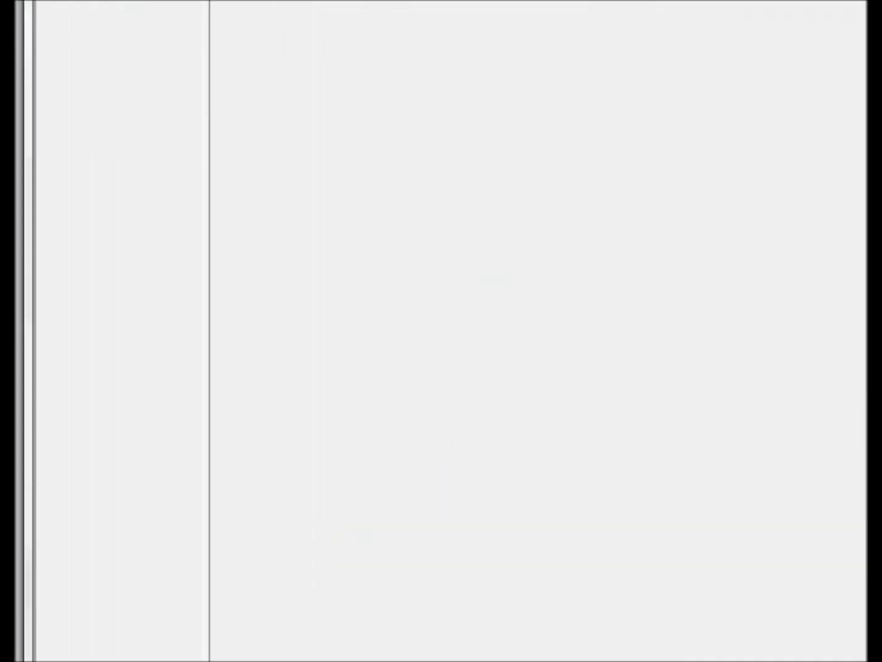
Open image 5 in the image editor and examine its pixels up close
double_click(636, 176)
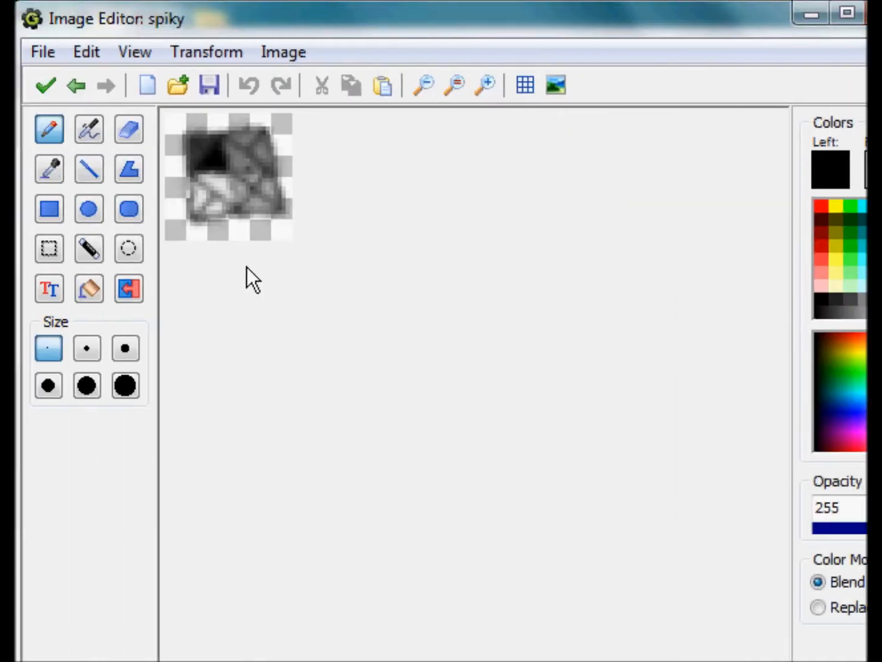
scroll(381, 304, up, 5)
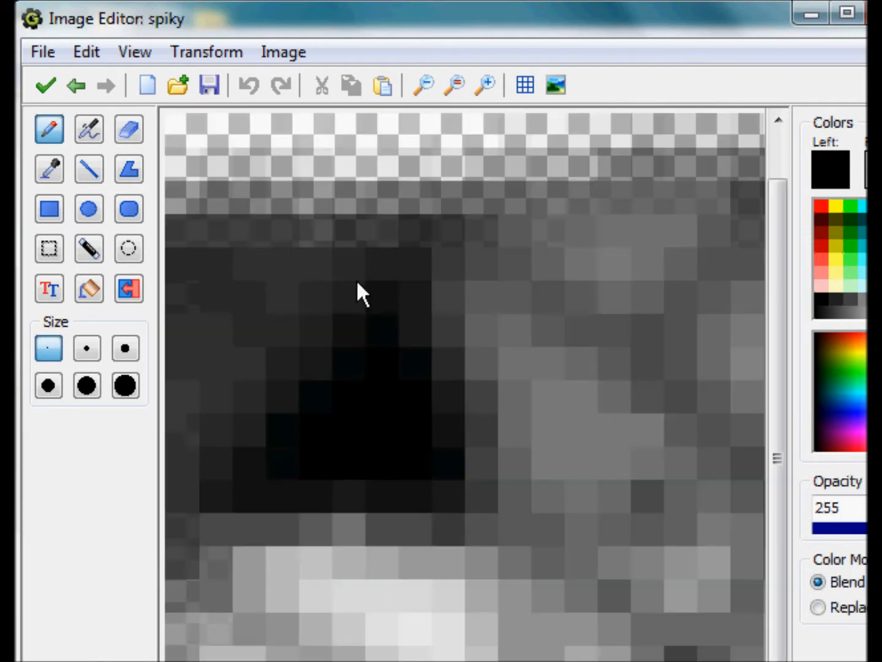
scroll(429, 314, down, 3)
scroll(428, 315, up, 3)
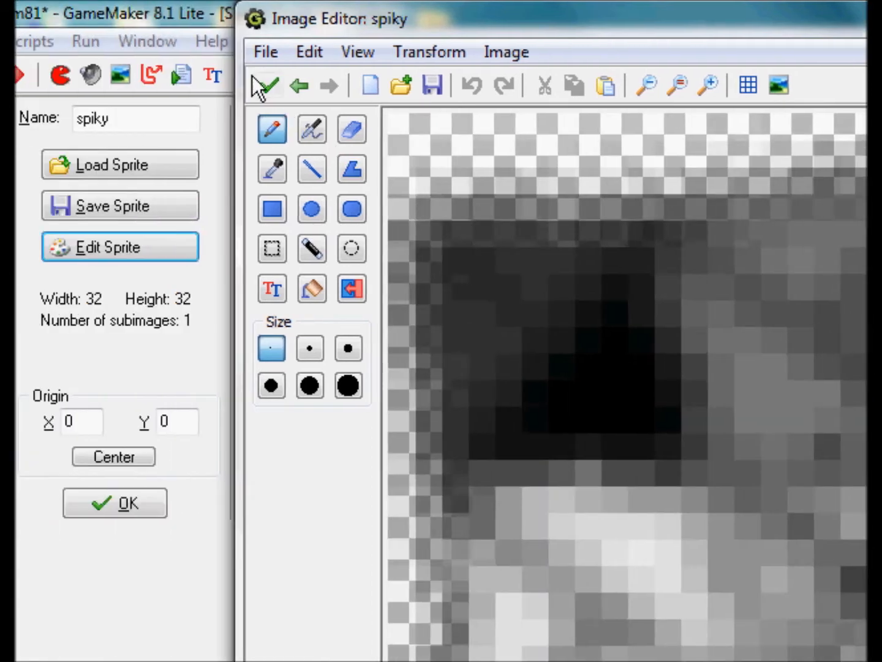
click(45, 86)
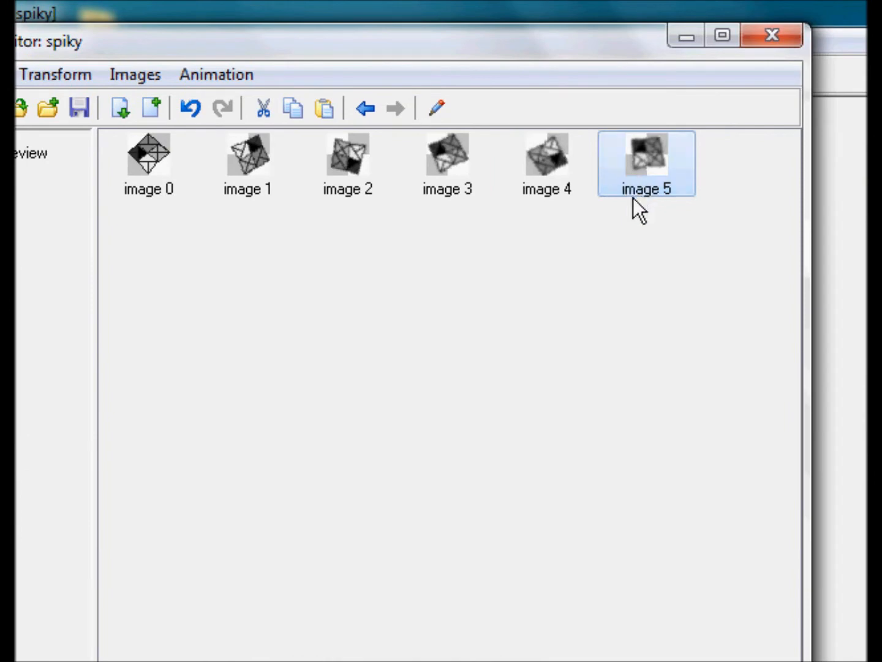
Add a copy of image 5 as the seventh frame and rotate it 242 degrees clockwise
key(ctrl+v)
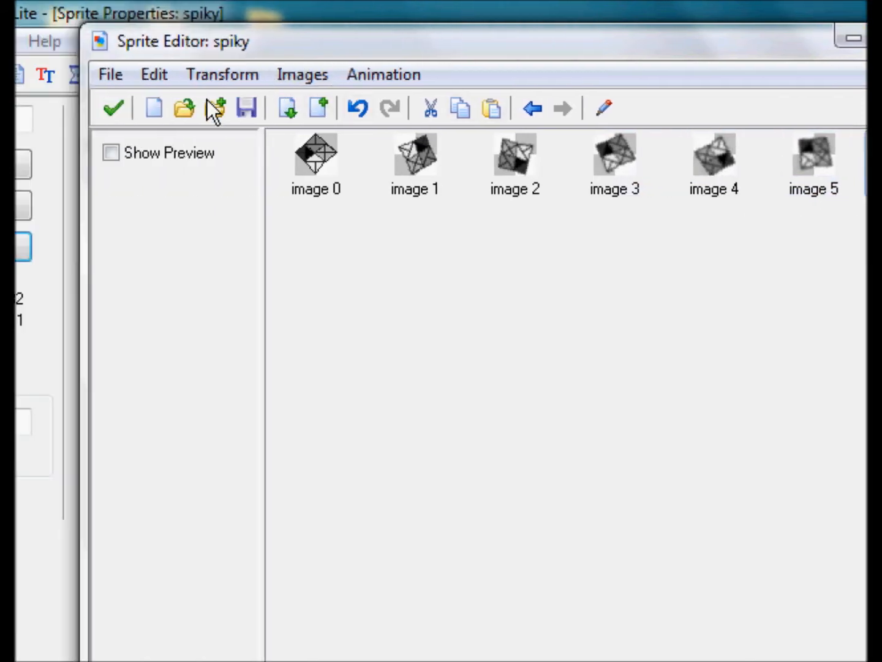
click(157, 76)
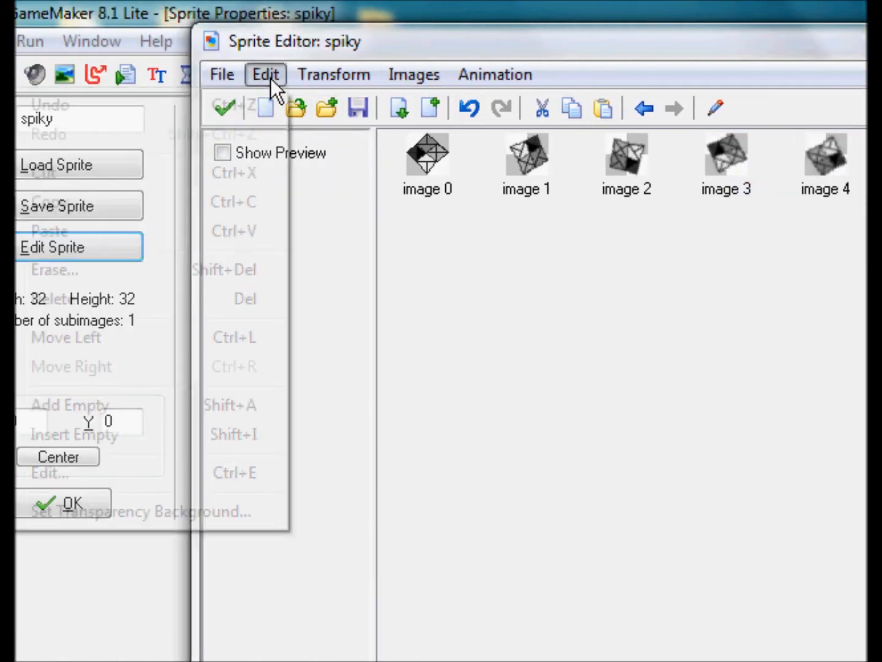
mouse_move(209, 81)
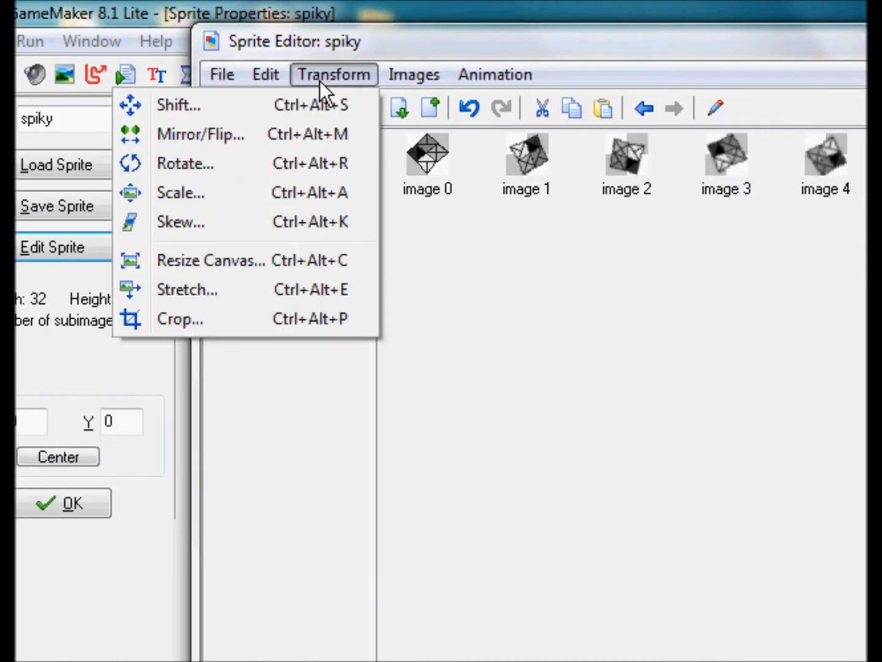
click(318, 157)
drag(622, 474, 648, 478)
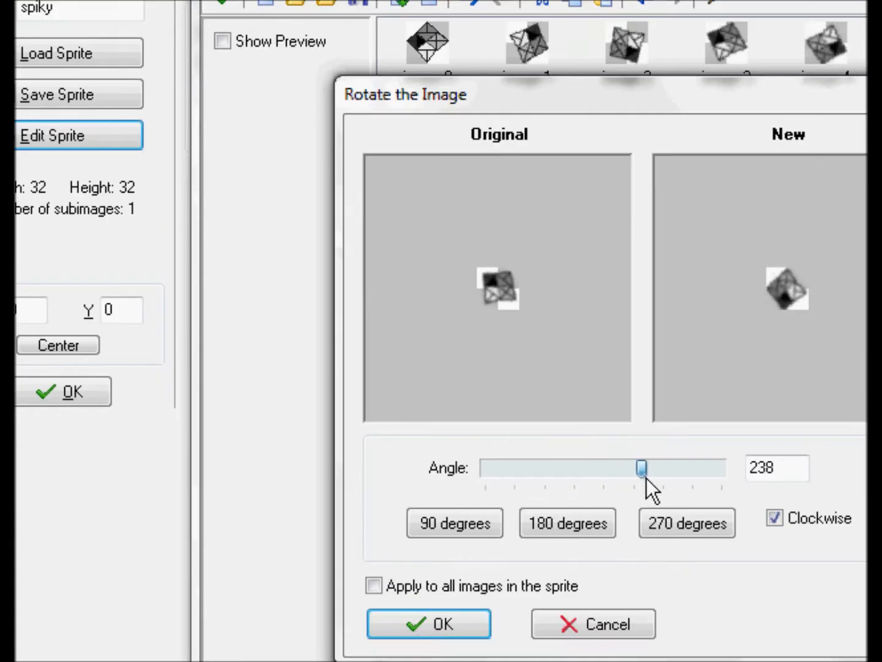
click(478, 626)
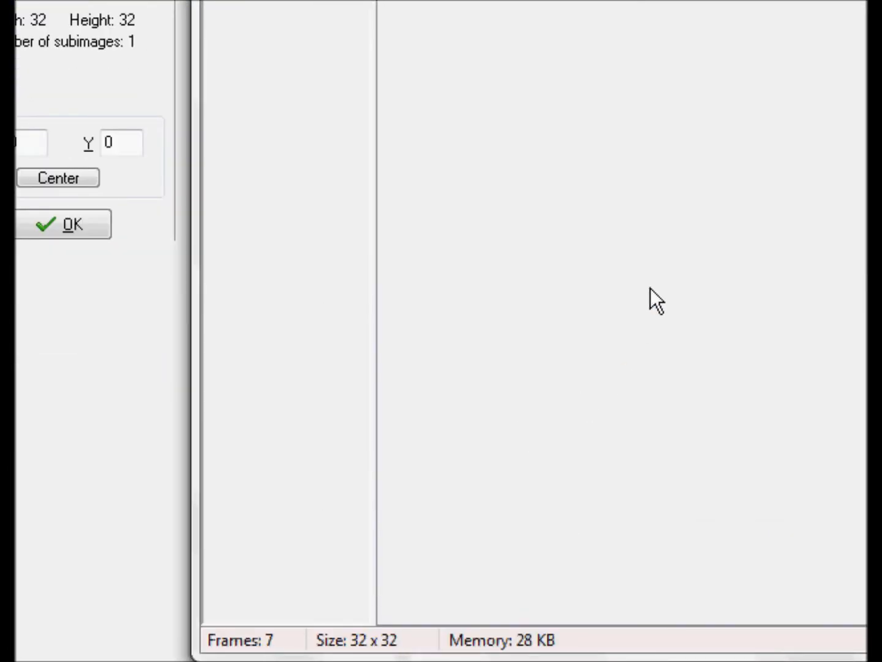
Add a copy of image 6 as the eighth frame and rotate it 298 degrees clockwise
click(334, 74)
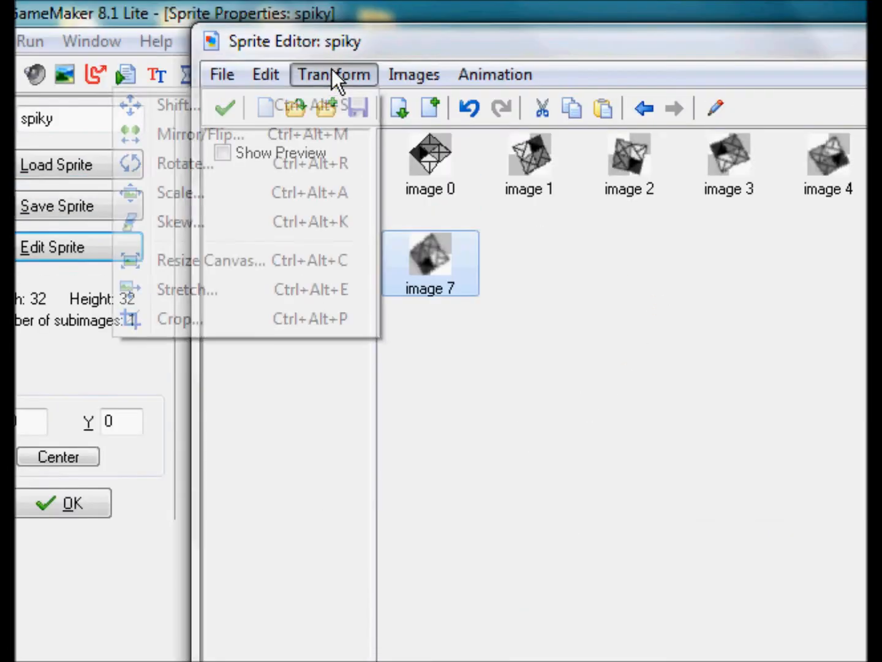
click(300, 165)
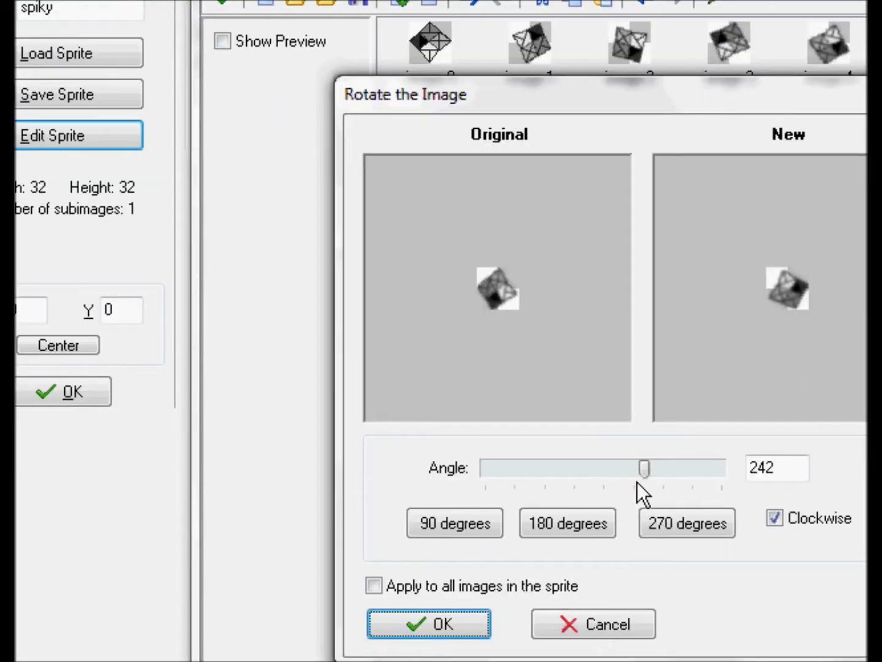
drag(649, 474, 669, 475)
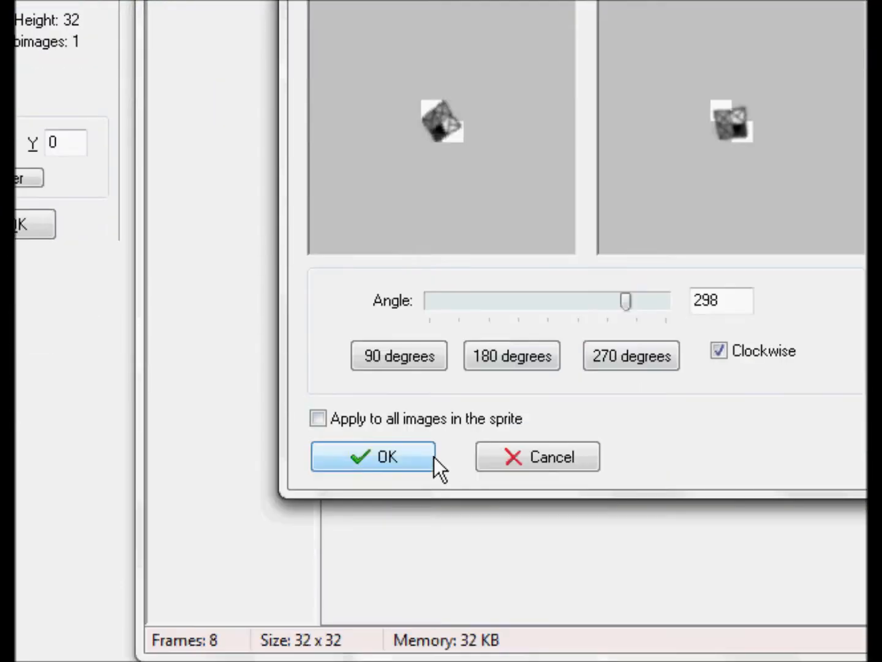
click(432, 625)
Add a copy of image 7 as the ninth frame and rotate it 337 degrees clockwise
click(288, 75)
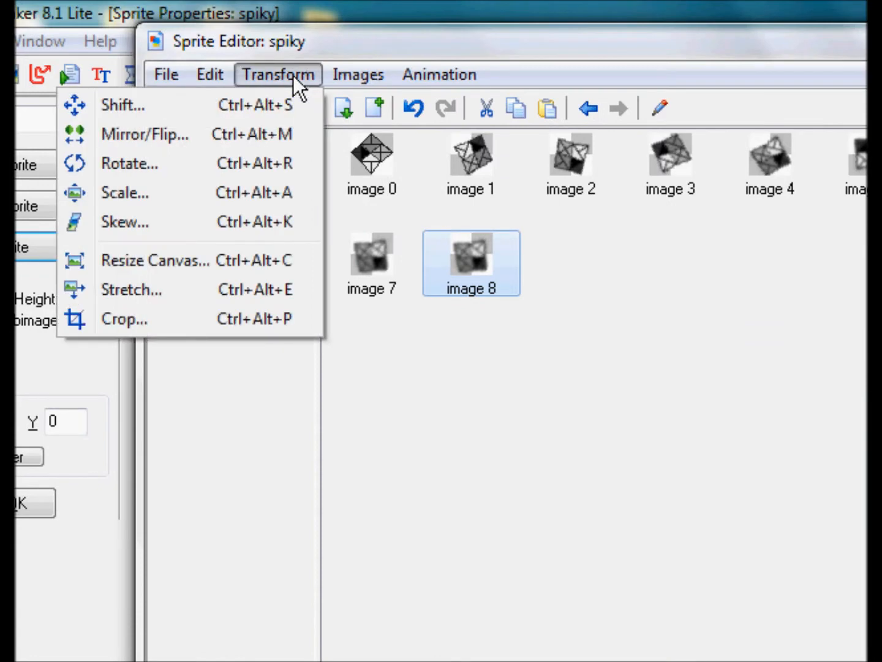
click(251, 164)
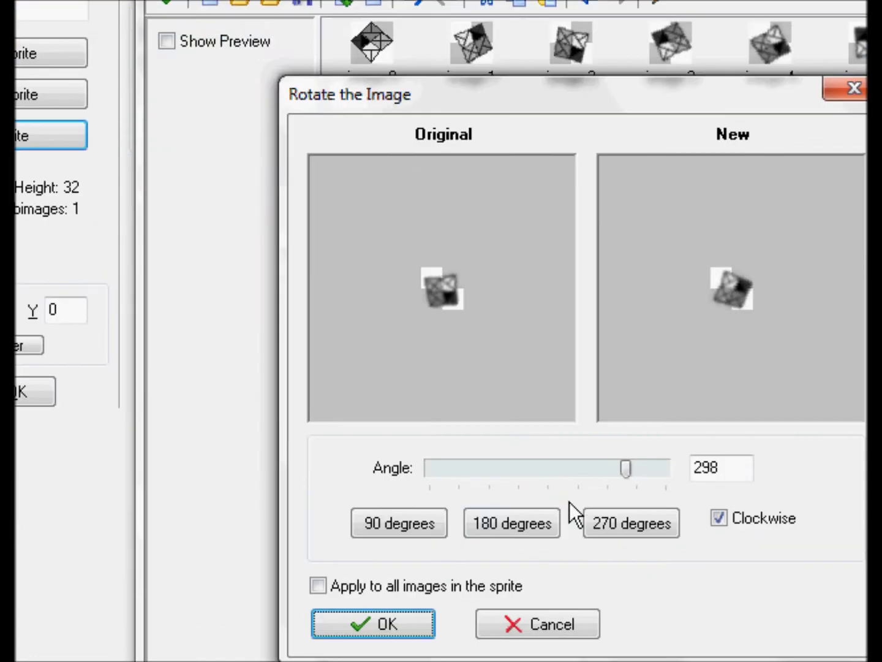
drag(627, 470, 652, 470)
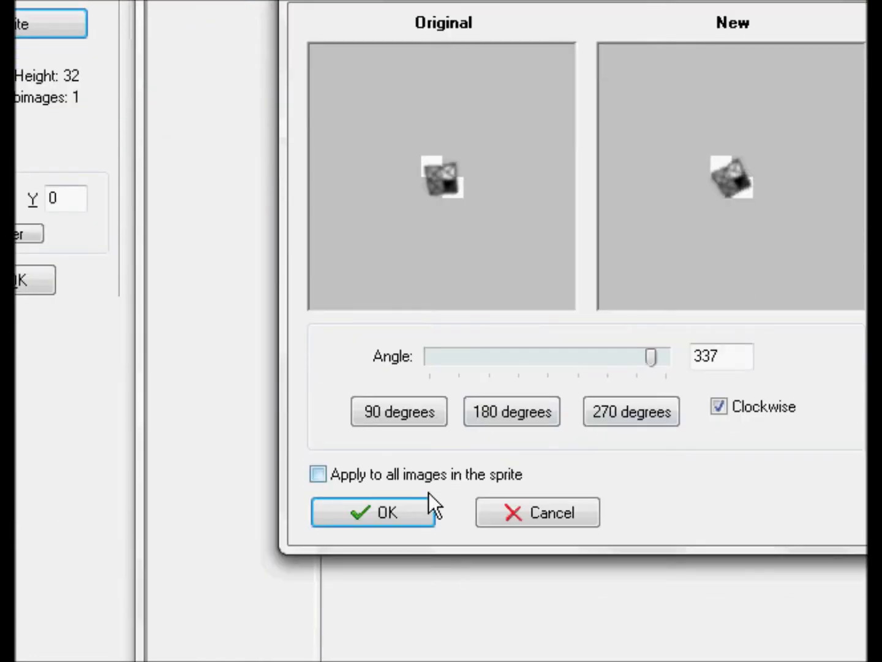
click(429, 571)
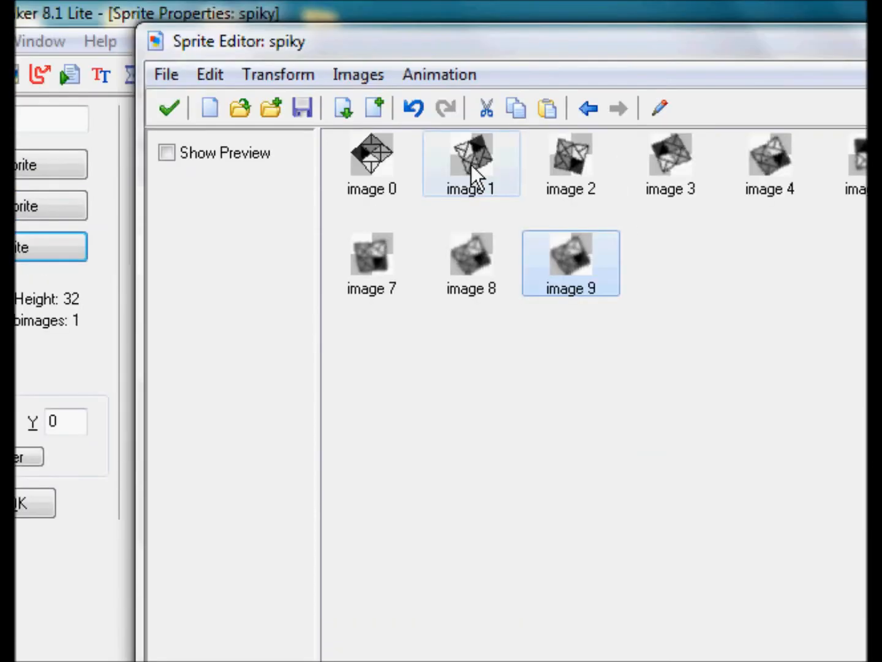
Rotate the tenth frame, image 9, by 359 degrees clockwise
click(293, 70)
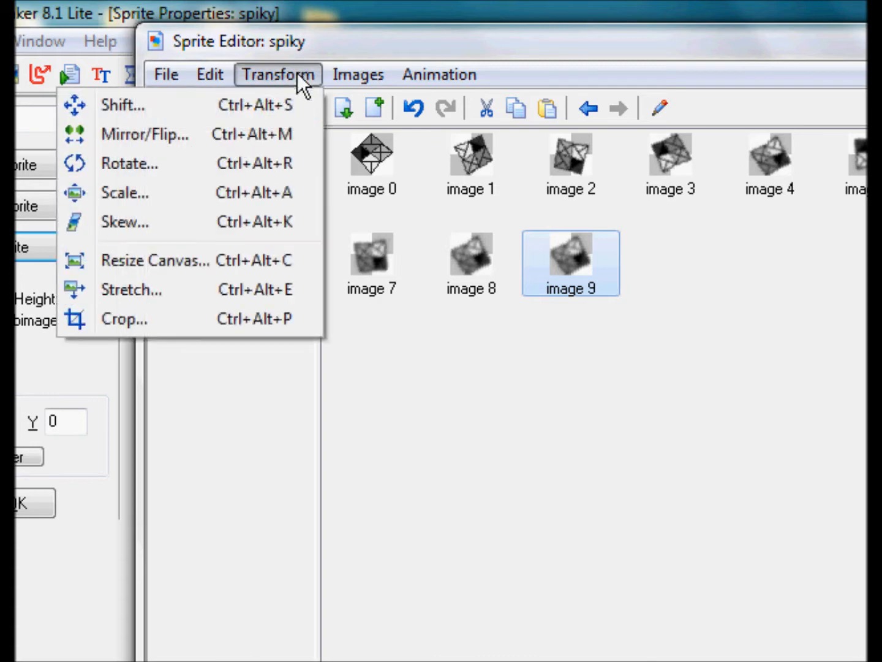
click(233, 160)
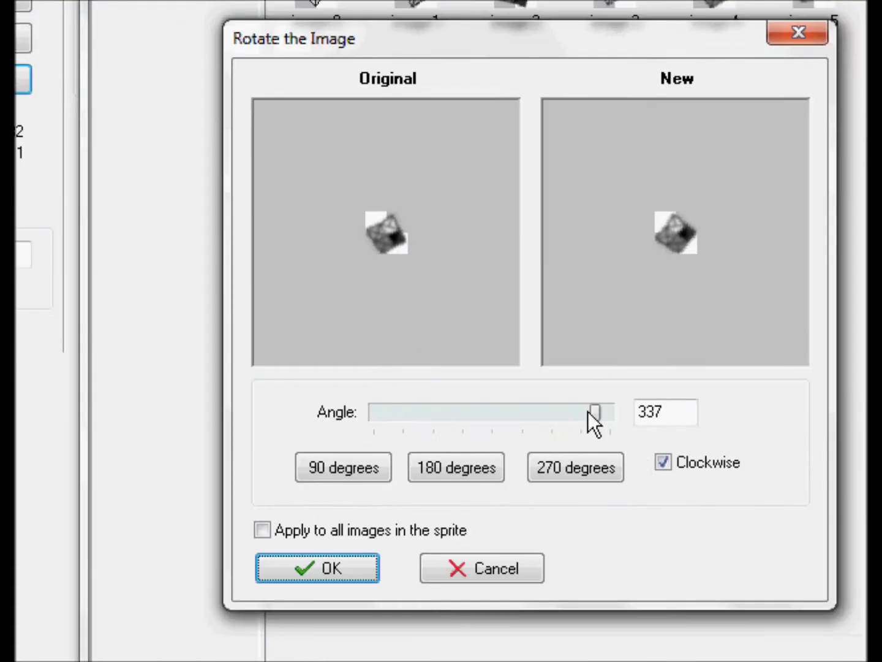
drag(650, 576, 662, 578)
drag(605, 413, 610, 416)
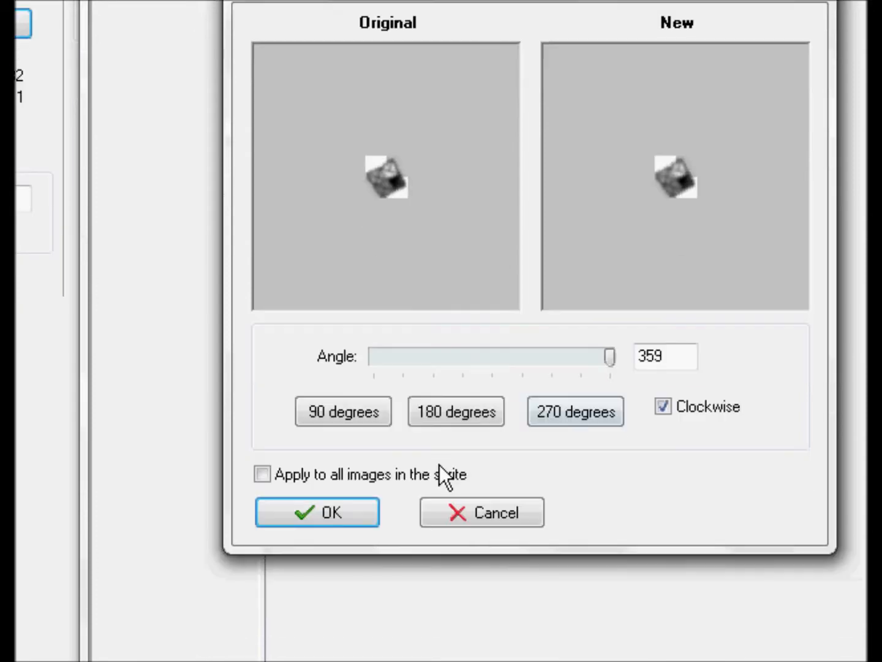
click(367, 570)
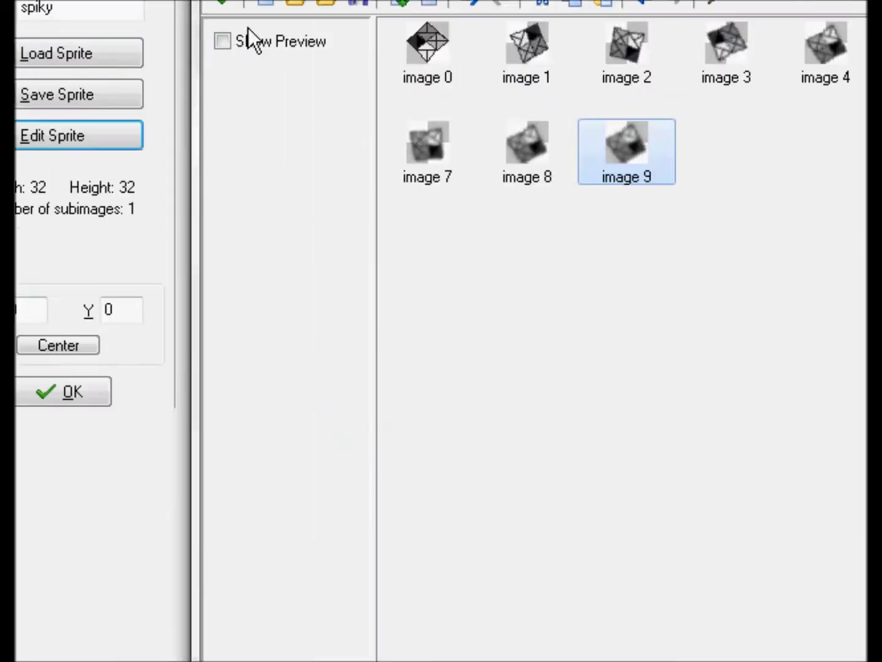
Preview the spiky sprite's animation, then accept the edited frames and close the sprite
click(226, 43)
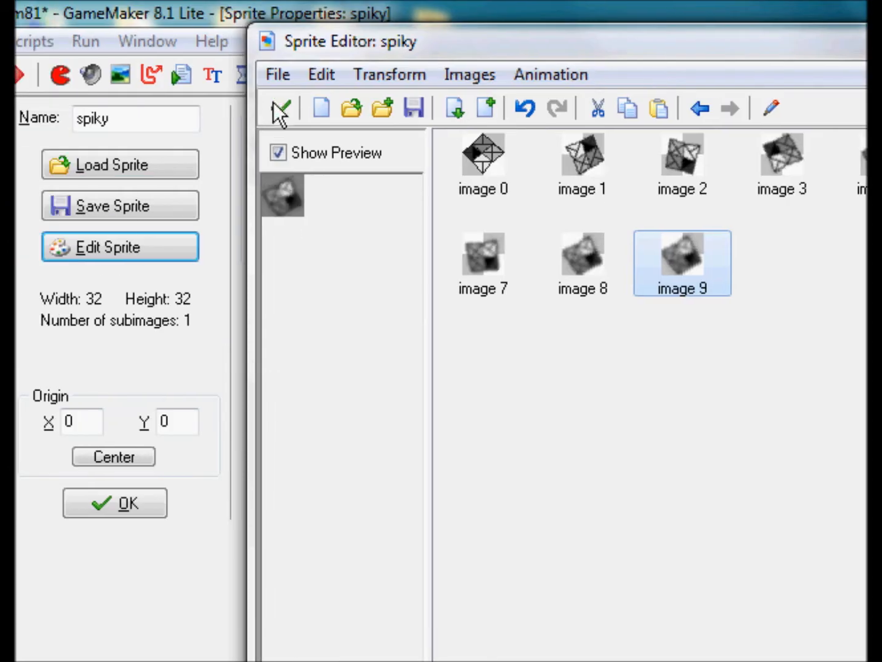
click(279, 112)
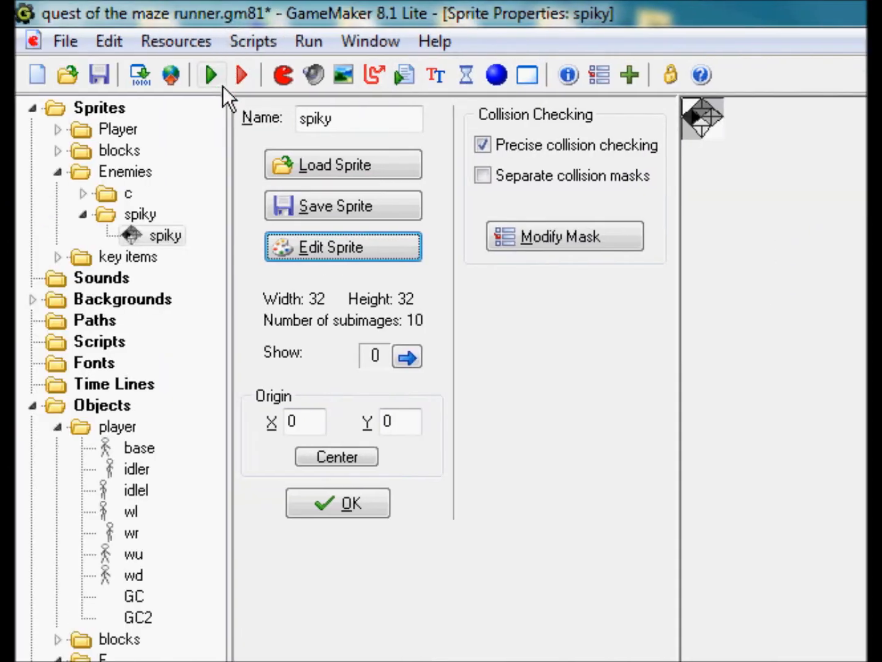
click(366, 511)
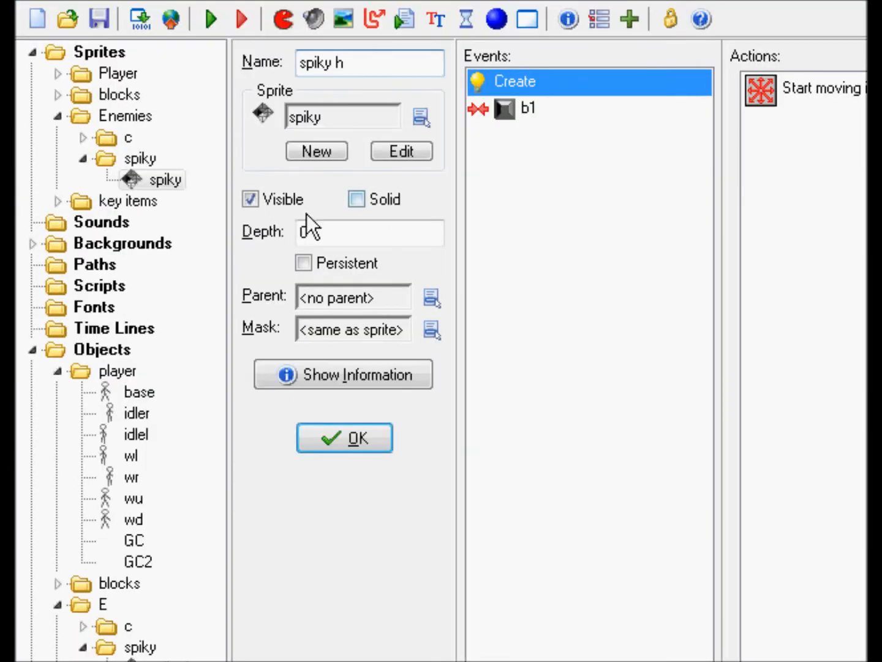
Open room1 and choose the spiky h enemy as the object to place
click(84, 158)
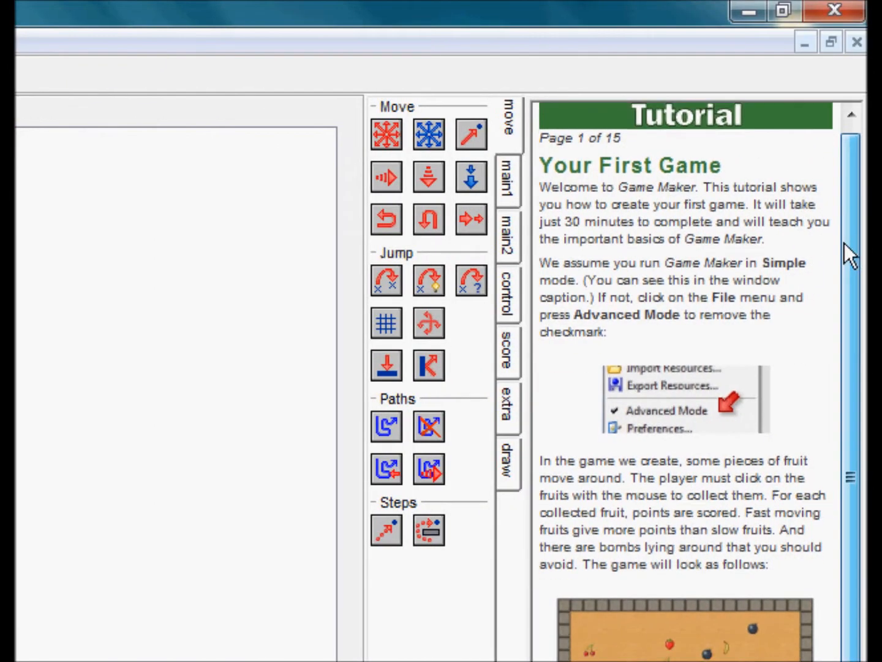
drag(845, 243, 857, 416)
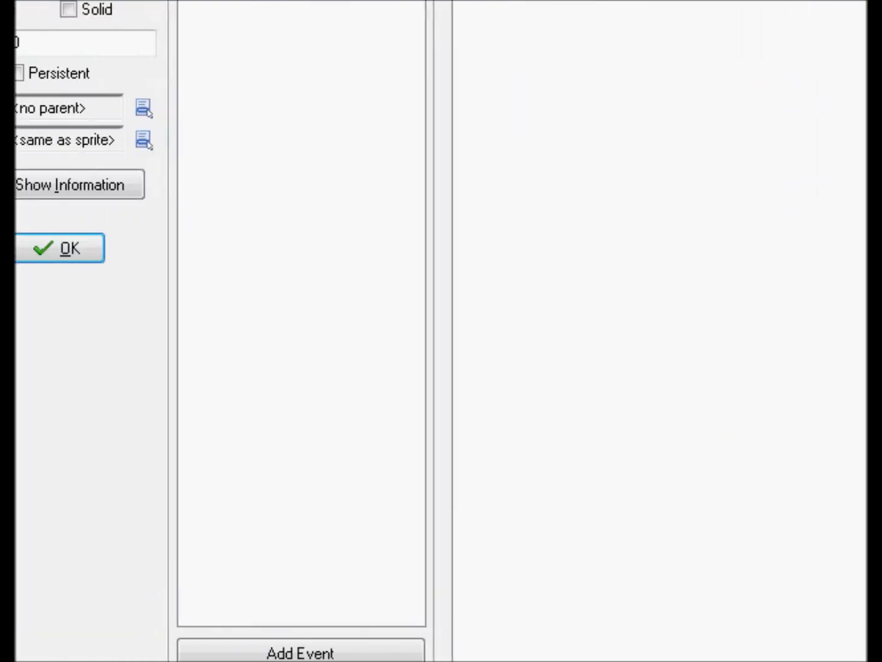
double_click(118, 486)
click(474, 208)
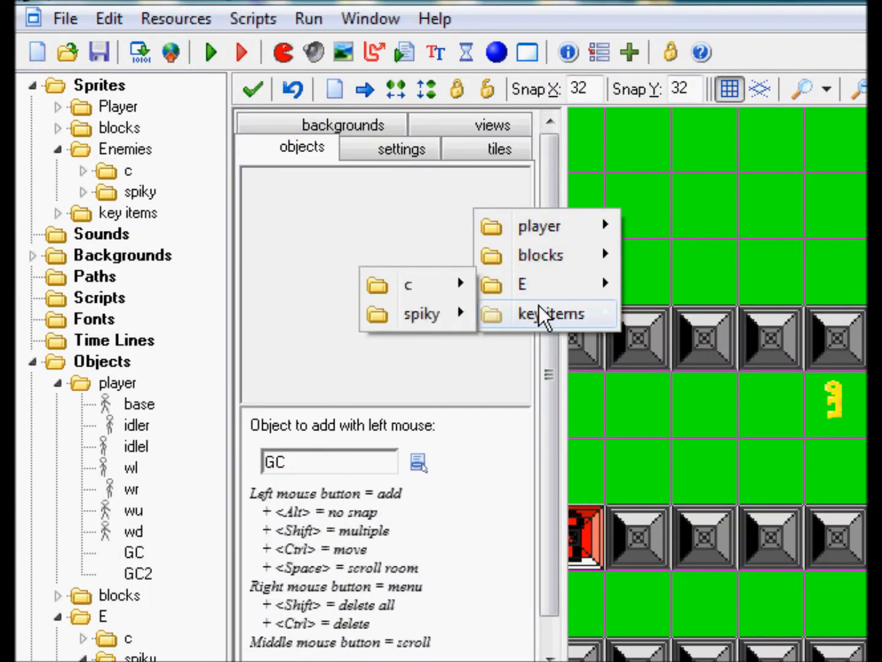
mouse_move(549, 256)
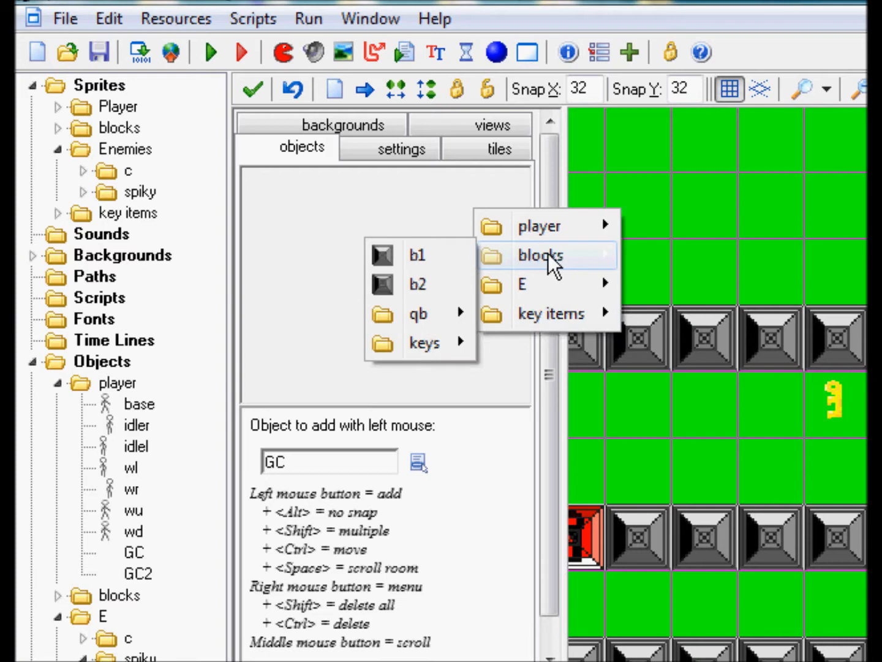
mouse_move(534, 225)
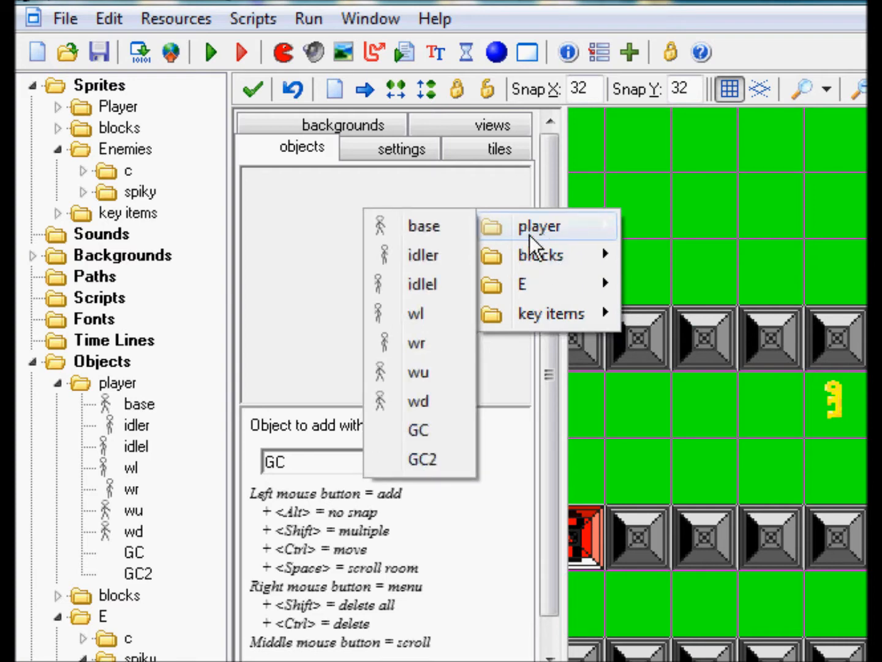
mouse_move(529, 292)
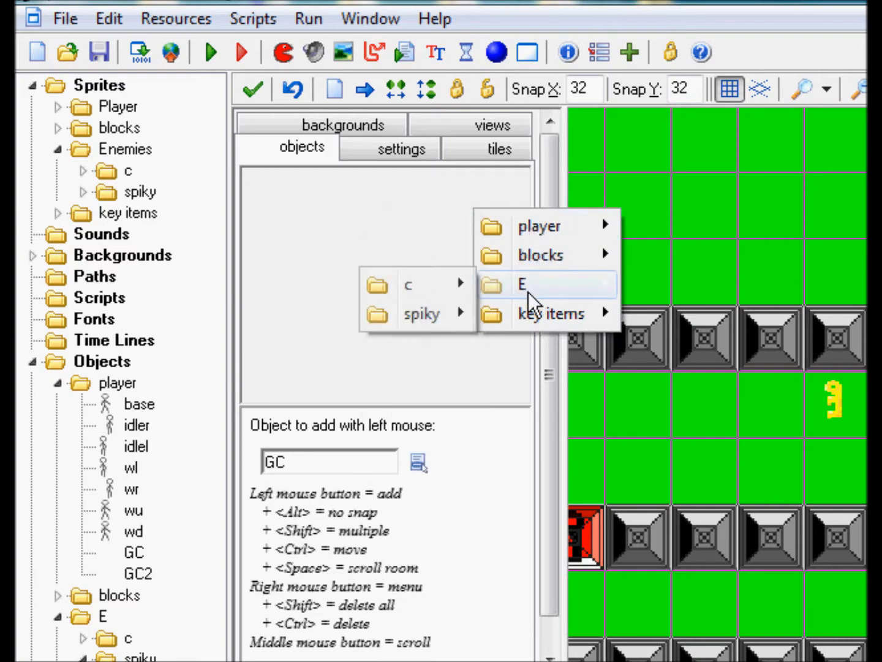
mouse_move(446, 289)
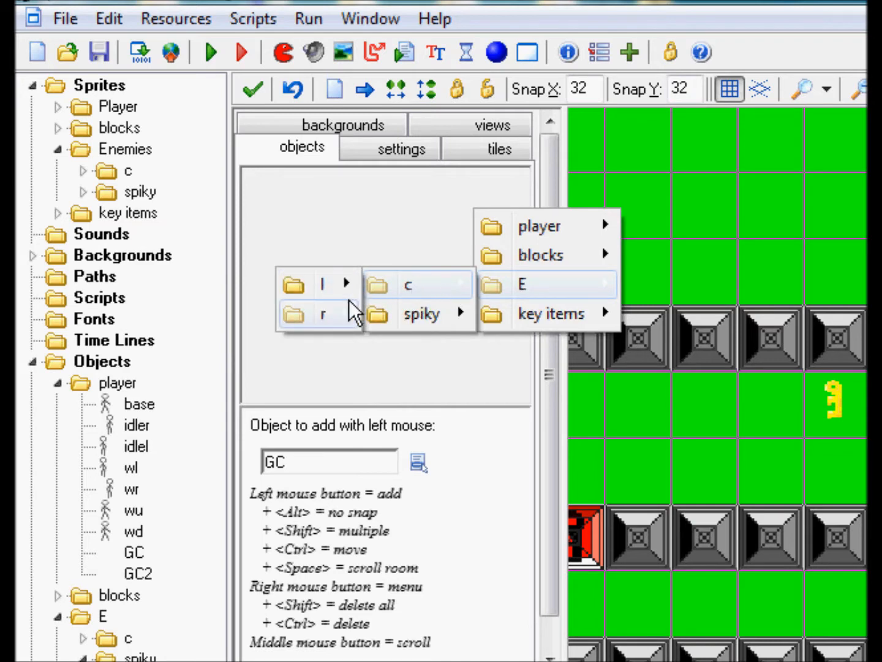
mouse_move(346, 302)
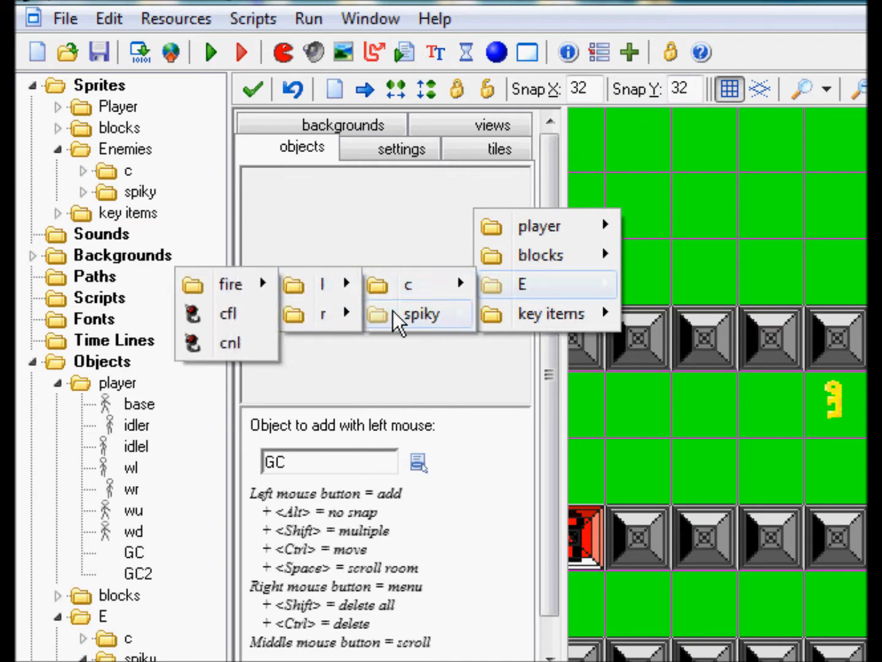
mouse_move(401, 315)
click(296, 313)
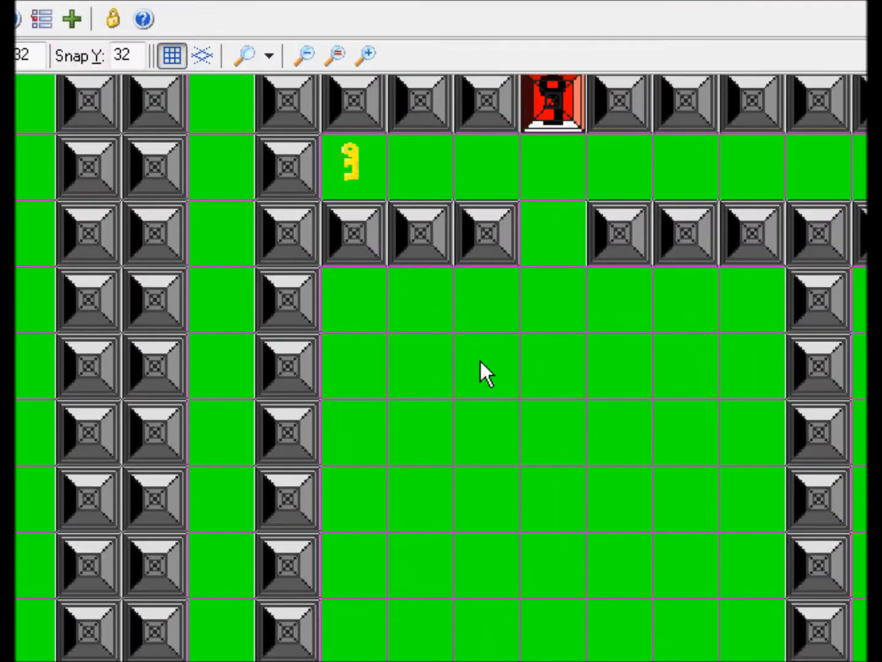
Place three spiky h enemies on separate rows inside the large chamber at the bottom of the maze
click(480, 363)
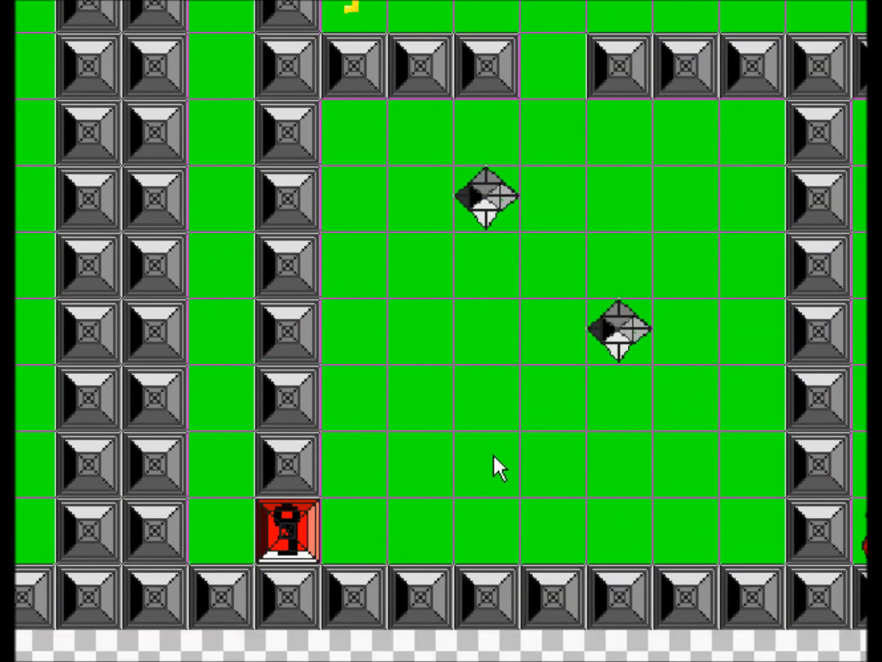
click(486, 631)
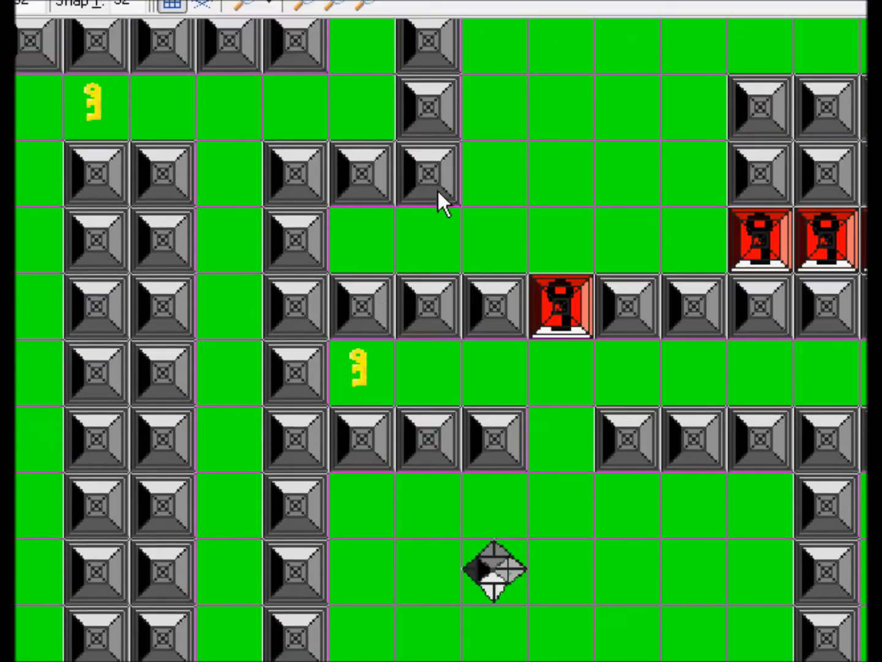
scroll(510, 272, up, 3)
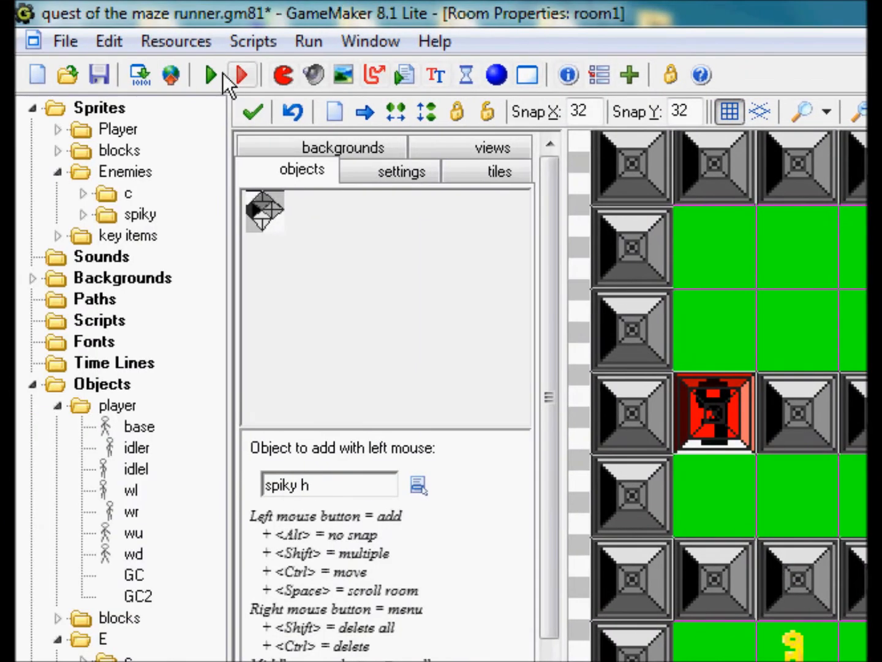
Run the game and walk the player through the first corridors, opening the first key block and collecting the key beyond it
click(209, 77)
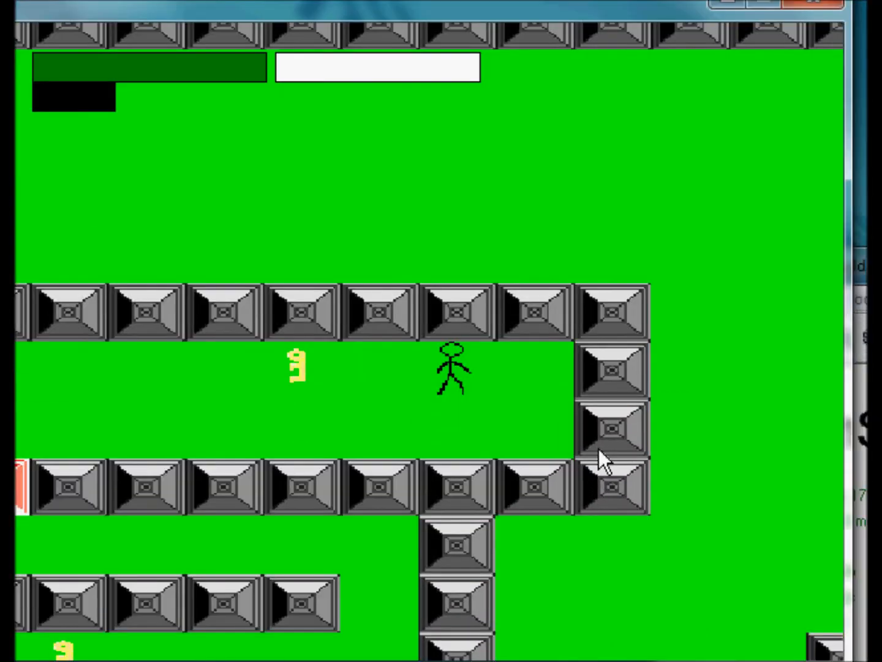
key(Left)
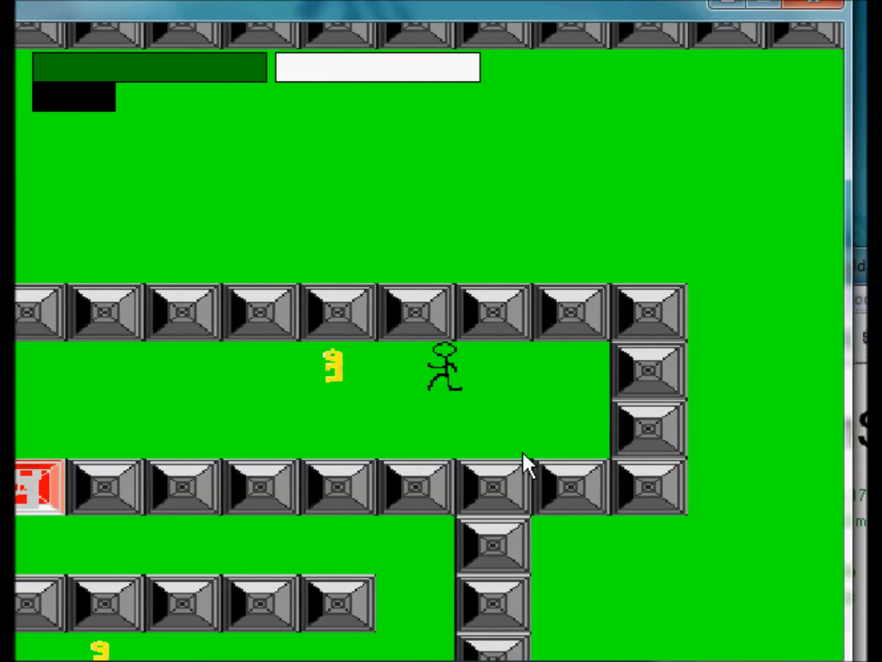
key(Down)
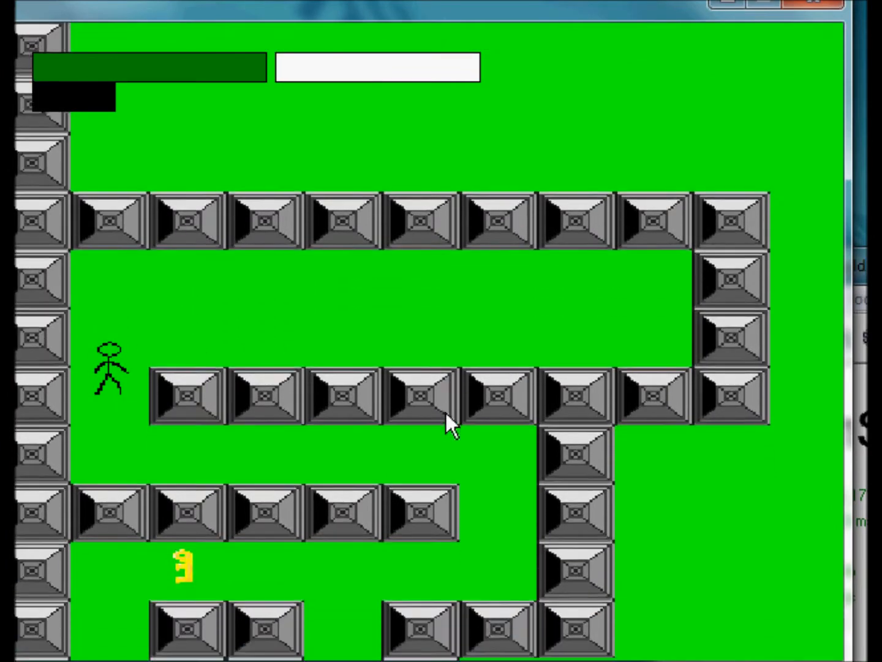
key(Right)
key(Right)
key(Down)
key(Left)
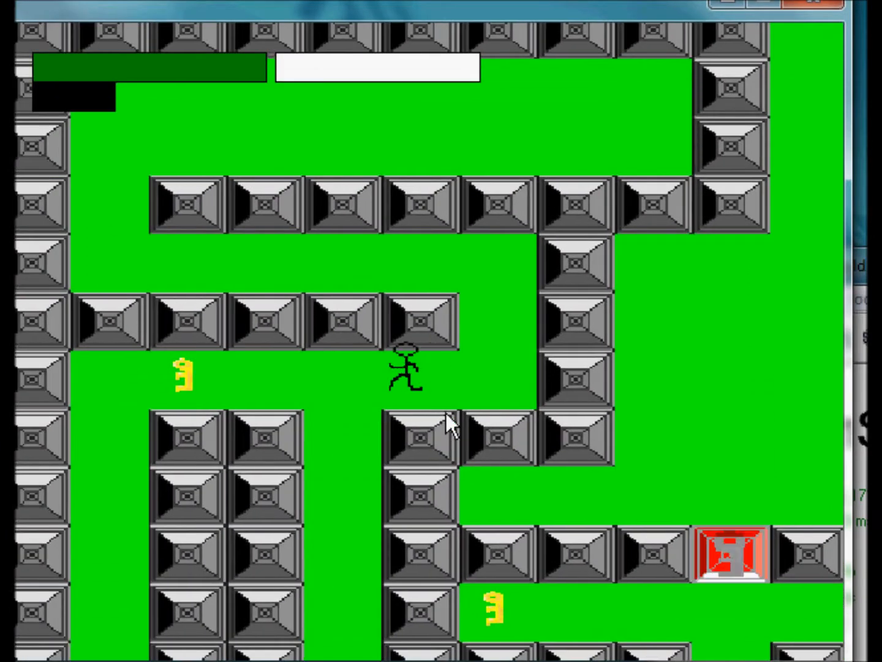
key(Left)
Walk the player down the long passage and unlock the key block beside the enemy chamber
key(Right)
key(Down)
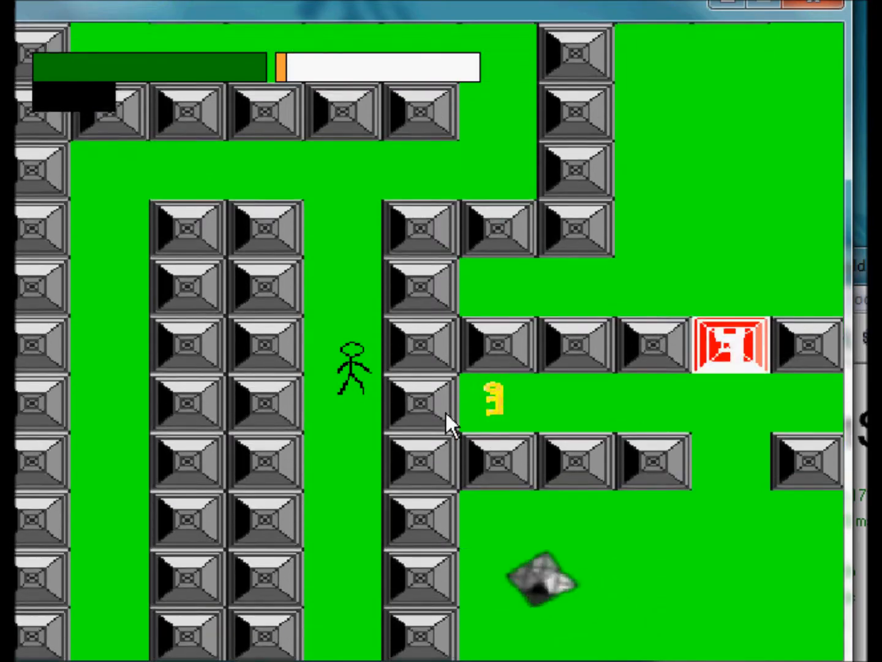
key(Down)
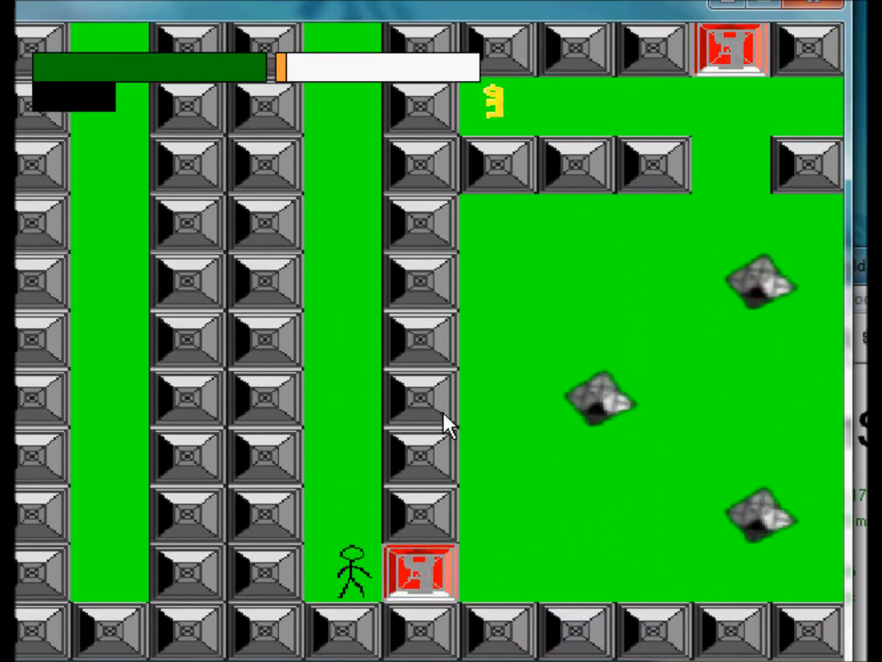
key(Right)
Move the player around inside the chamber to check how the spiky enemies rotate and move
key(Up)
key(Up)
key(Right)
key(Down)
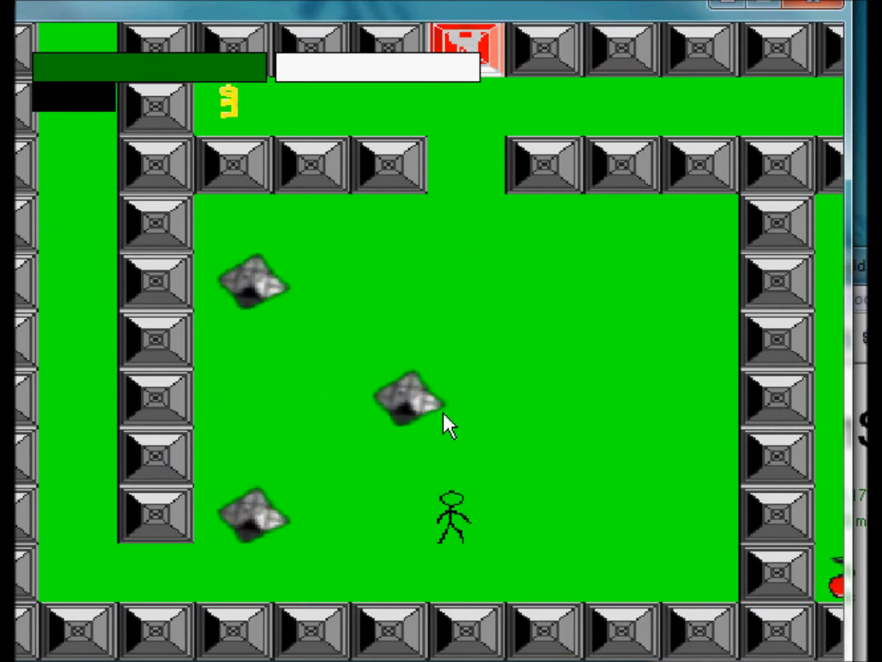
key(Up)
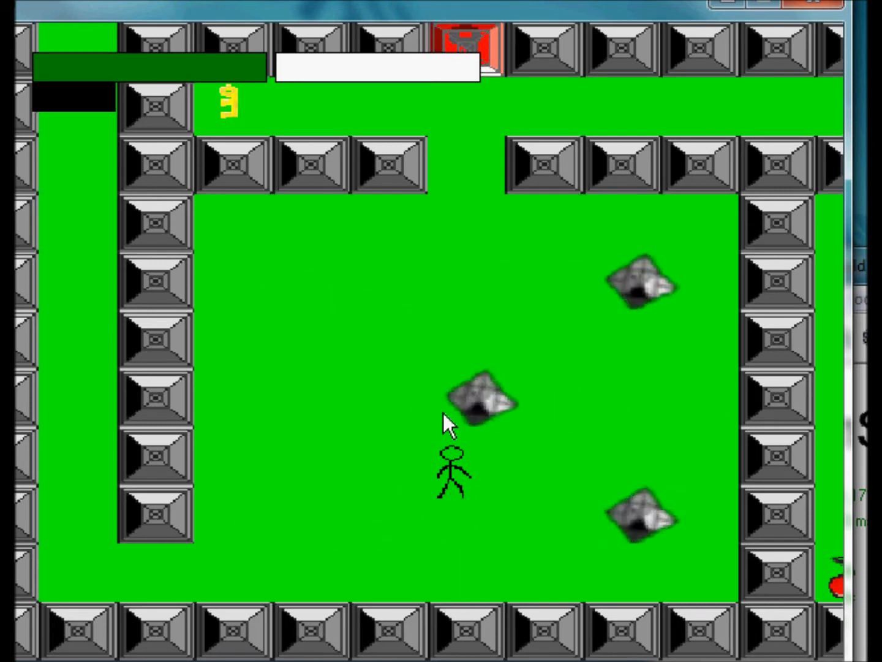
key(Up)
key(Up)
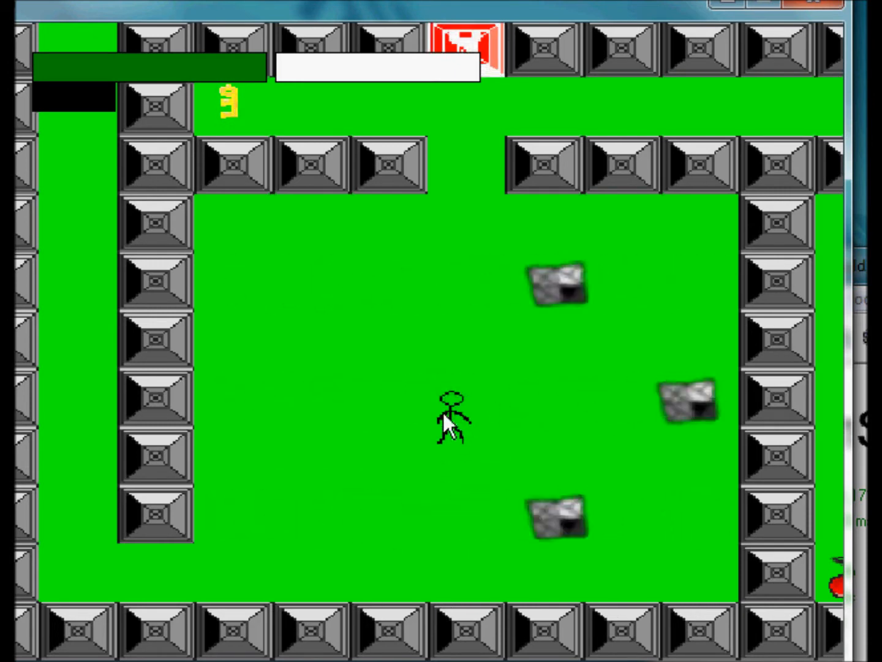
Steer the player up against the spiky enemies in the chamber to test how their collisions behave
key(Up)
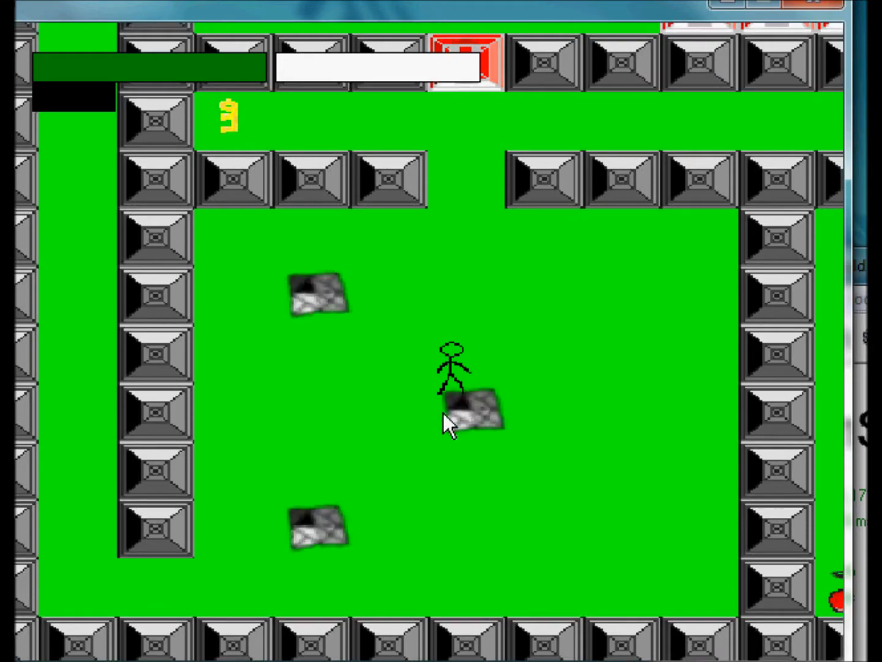
key(Left)
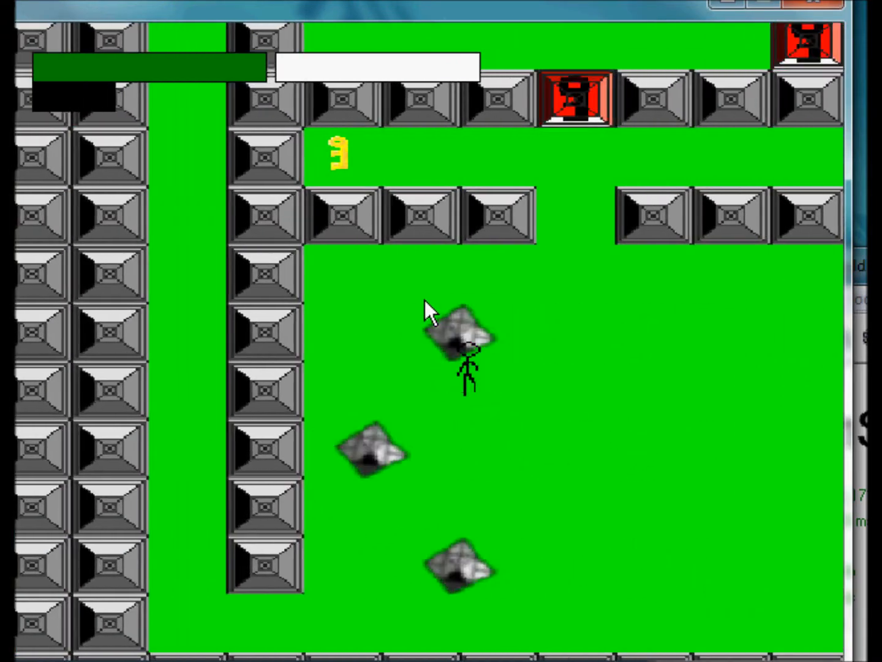
key(Right)
key(Up)
key(Down)
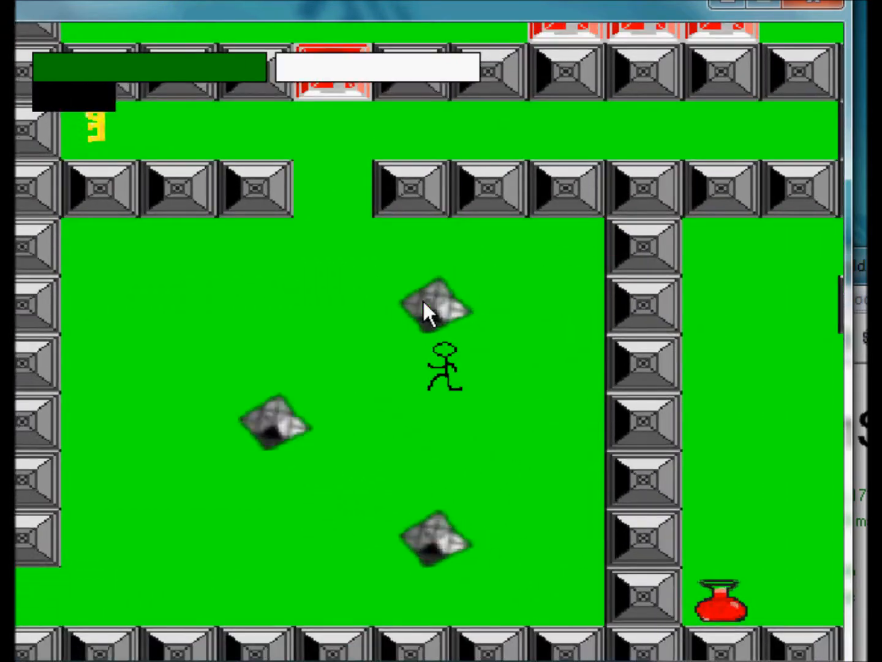
key(Left)
key(Right)
key(Up)
key(Down)
key(Left)
key(Right)
key(Up)
key(Right)
key(Down)
key(Left)
key(Up)
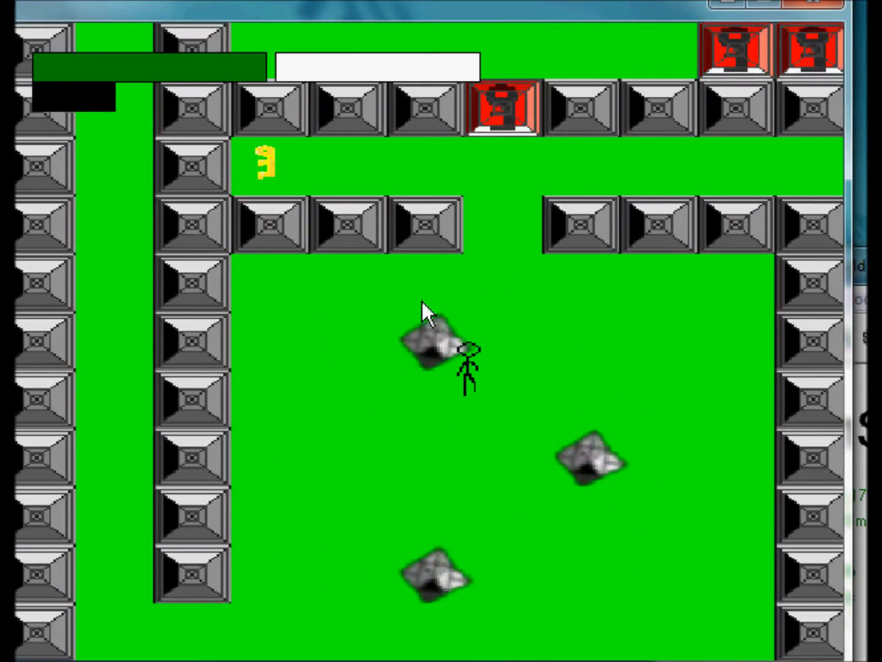
key(Right)
key(Right)
key(Left)
key(Right)
key(Left)
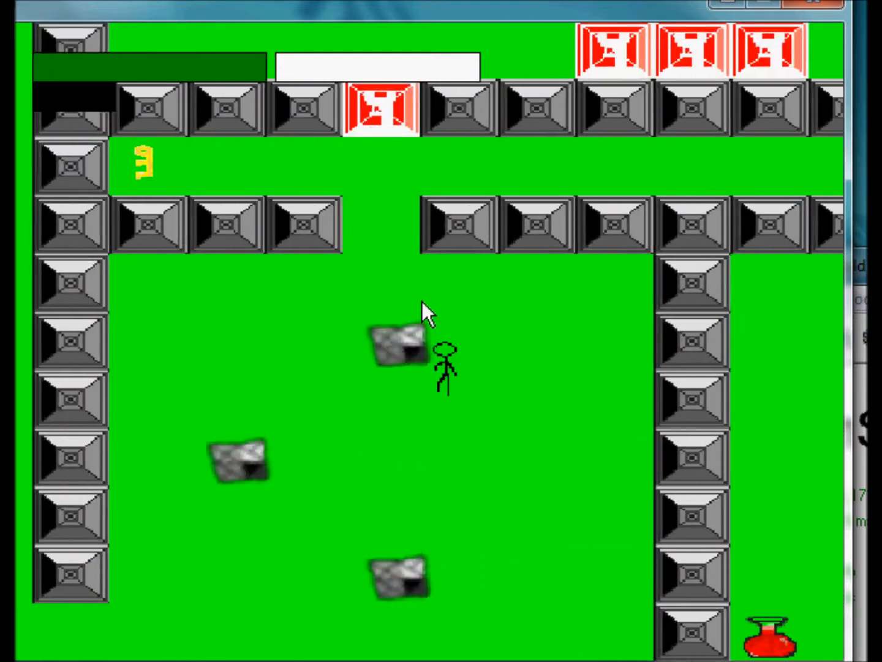
key(Right)
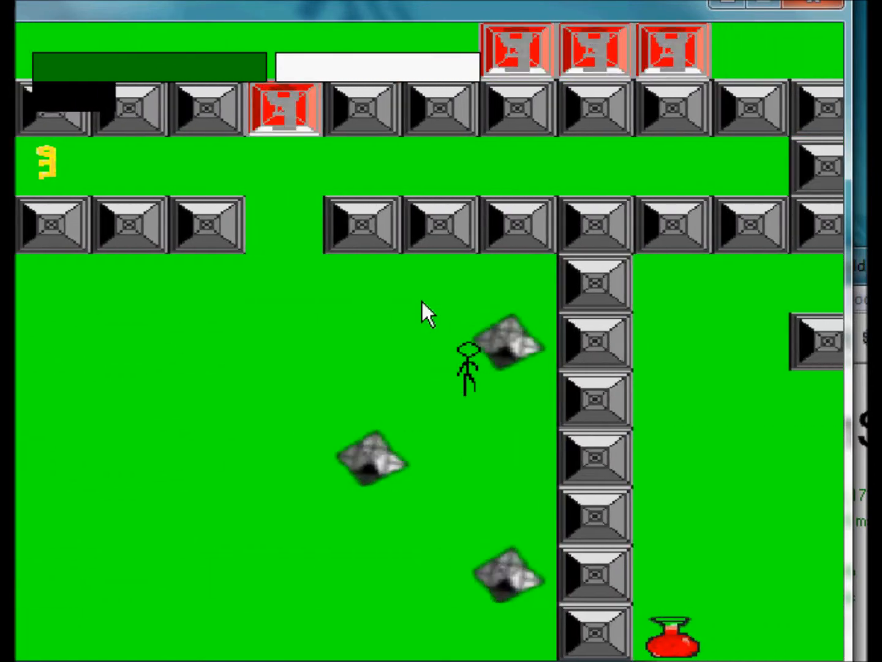
key(Left)
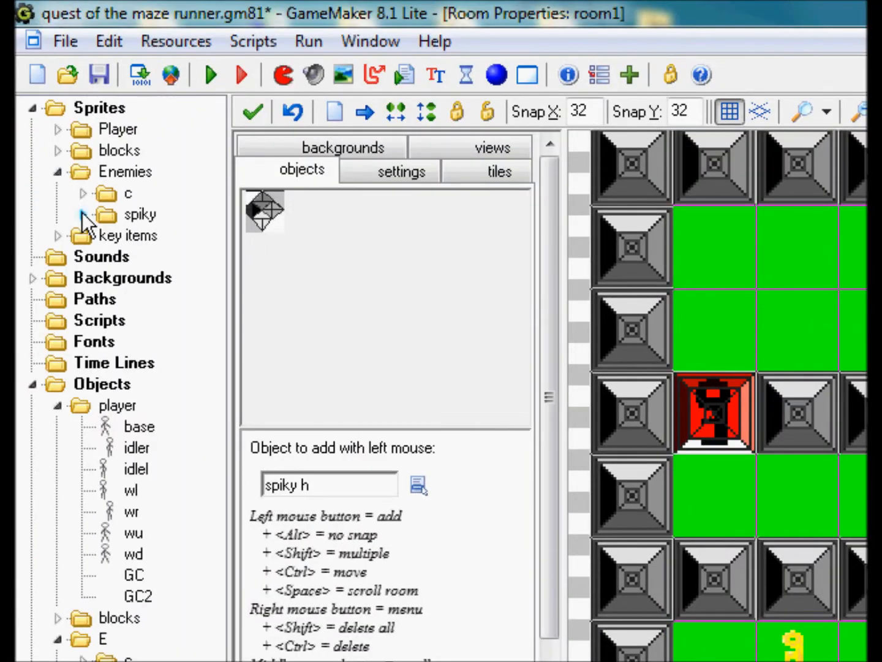
Open the spiky sprite's collision mask settings and enlarge the mask preview
click(83, 214)
double_click(132, 237)
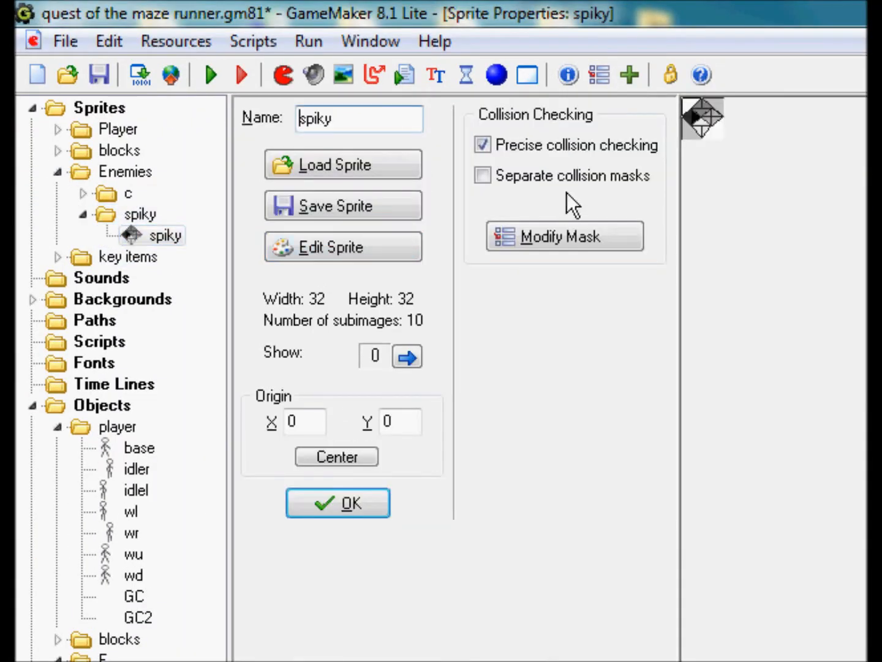
click(554, 236)
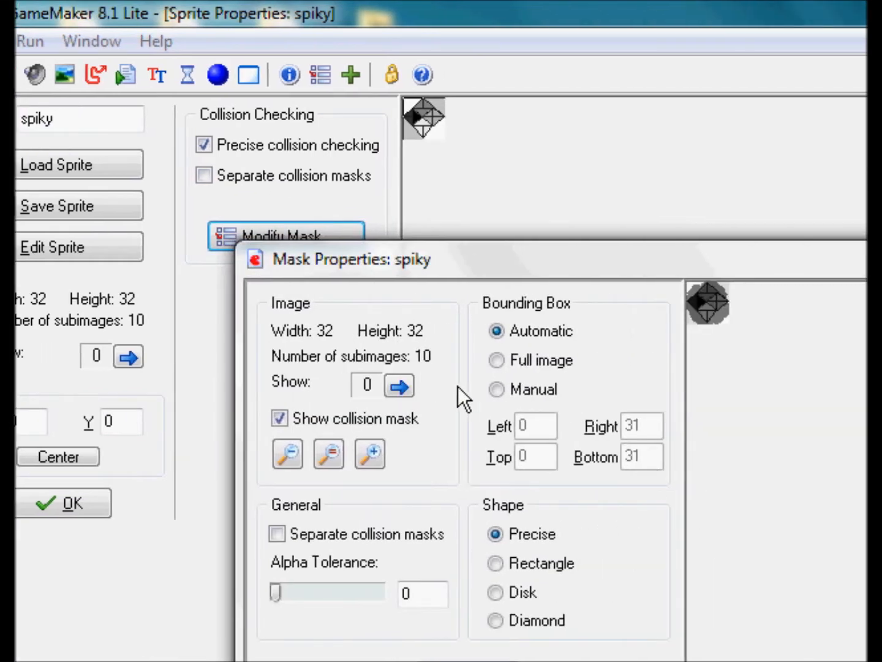
click(269, 460)
click(268, 457)
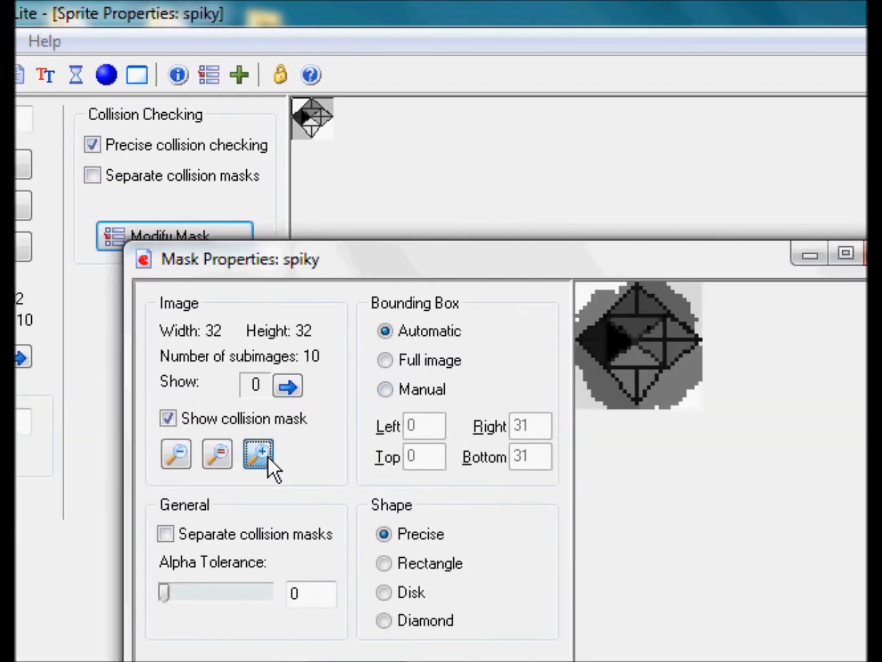
click(268, 457)
click(267, 456)
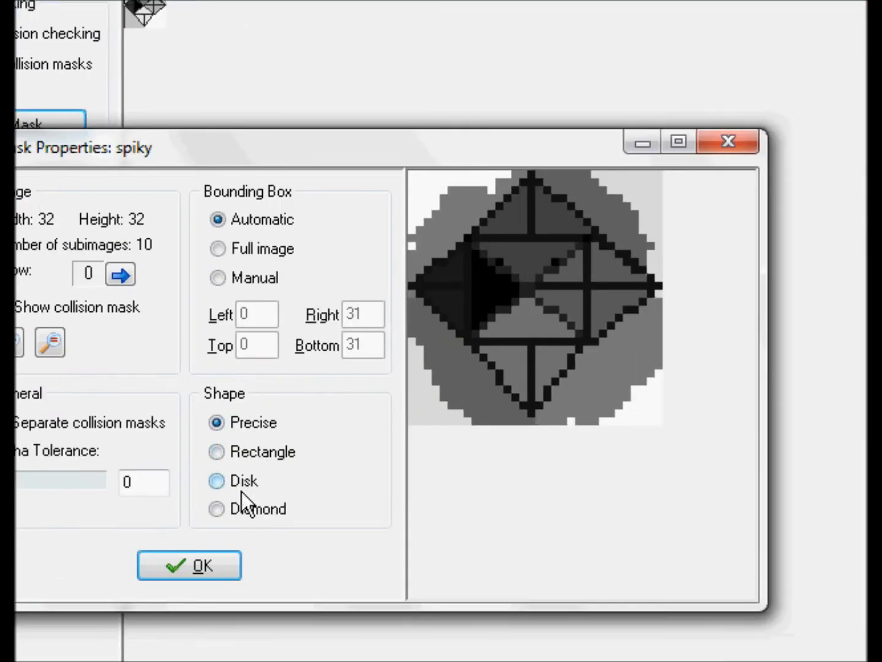
Set the mask shape to Diamond and draw a manual bounding box, about left 4, top 3, right 26, bottom 21
click(243, 508)
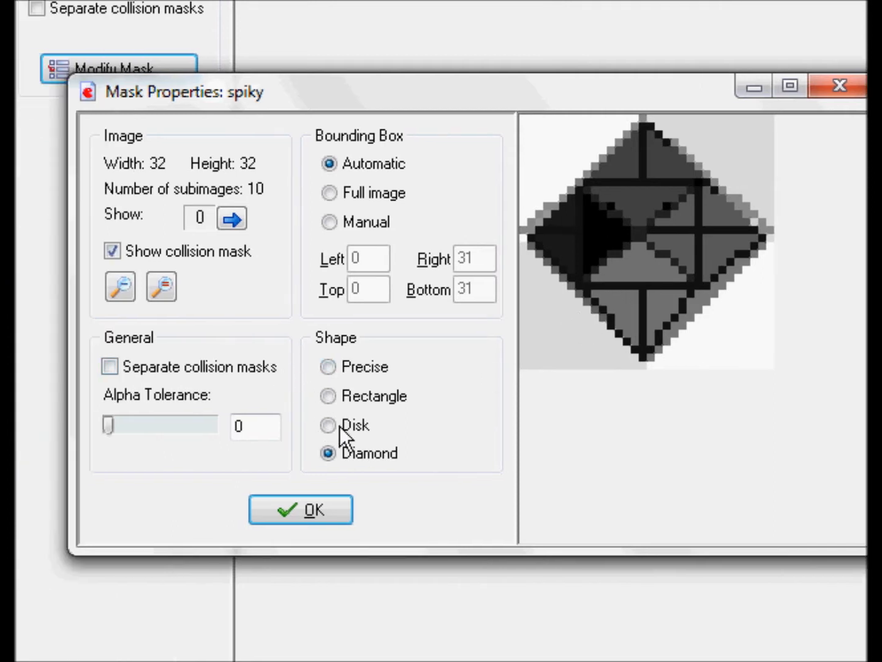
click(347, 430)
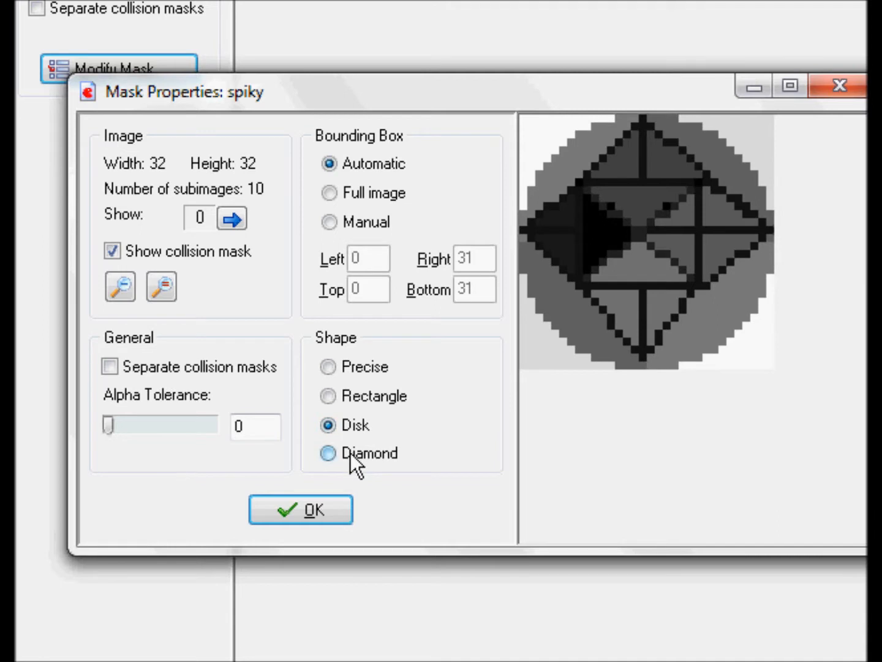
click(351, 452)
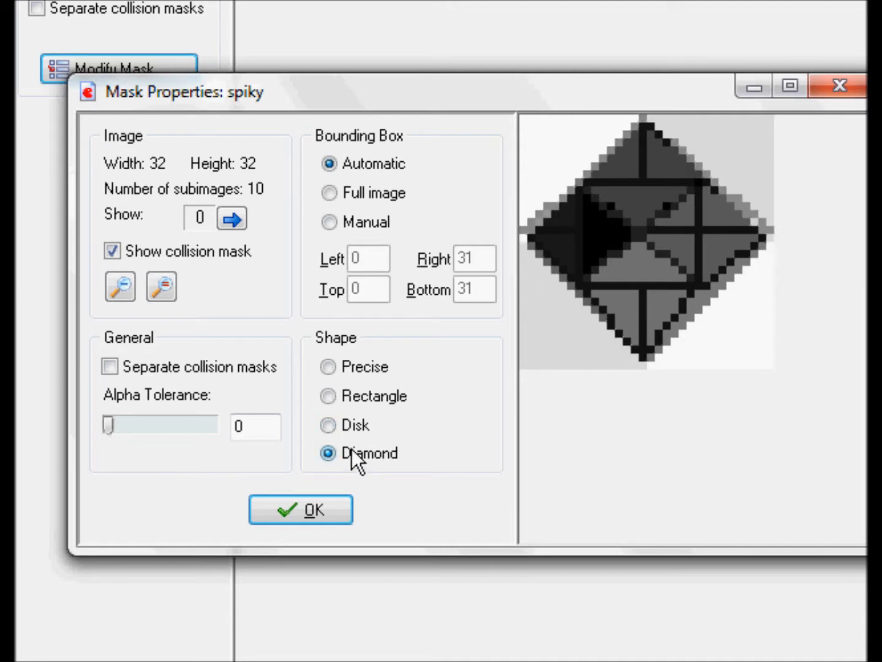
click(341, 222)
drag(564, 234, 686, 310)
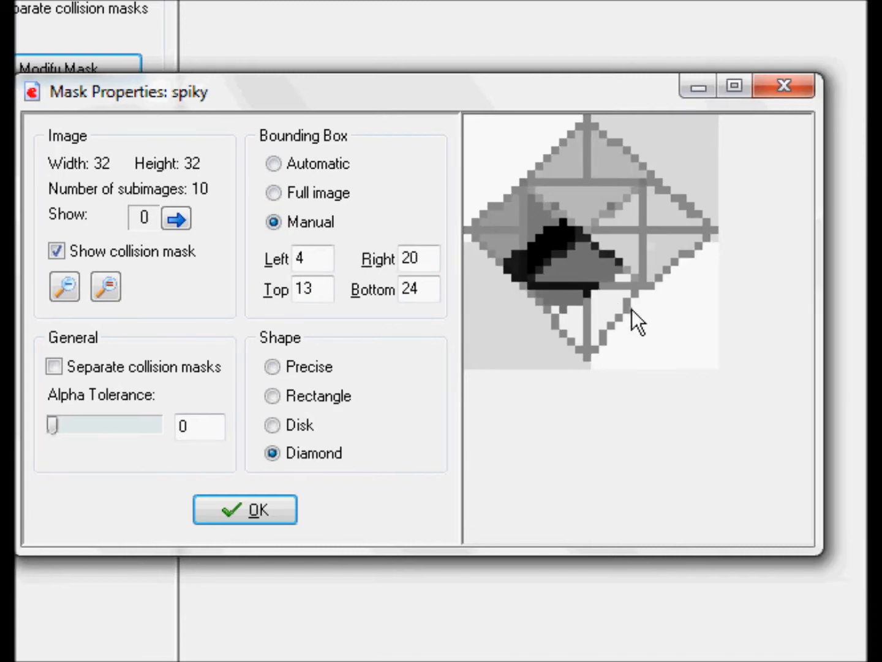
drag(632, 311, 654, 296)
drag(527, 192, 654, 318)
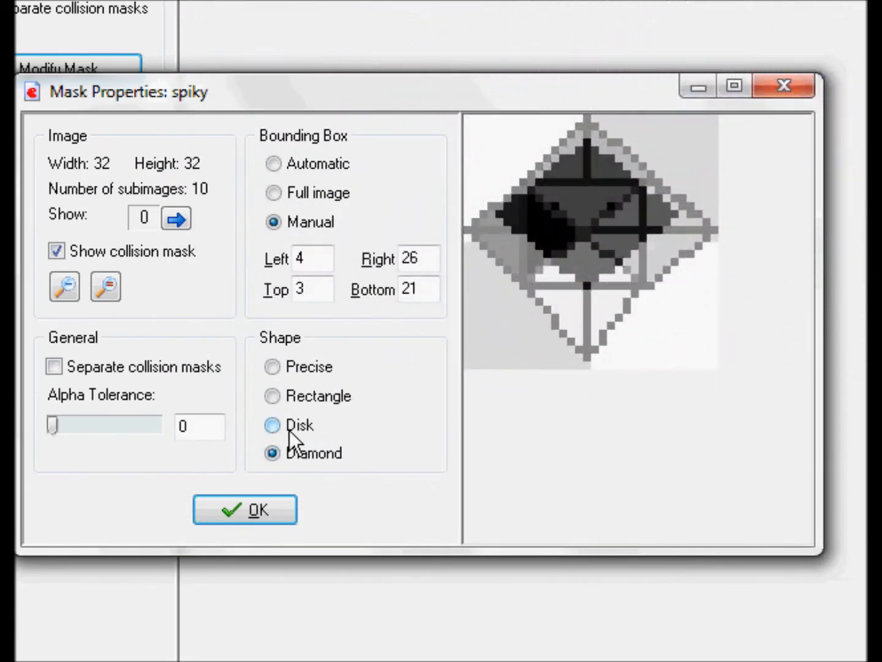
Change the mask shape to Disk and redraw the bounding box to about left 6, top 5, right 24, bottom 15
click(289, 430)
drag(578, 210, 629, 251)
drag(524, 226, 626, 263)
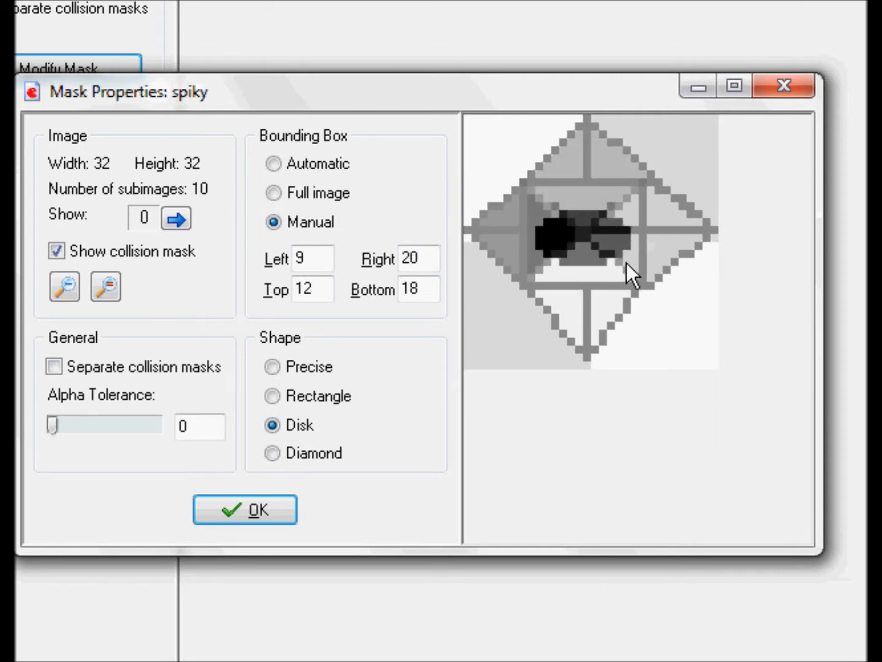
drag(567, 208, 621, 254)
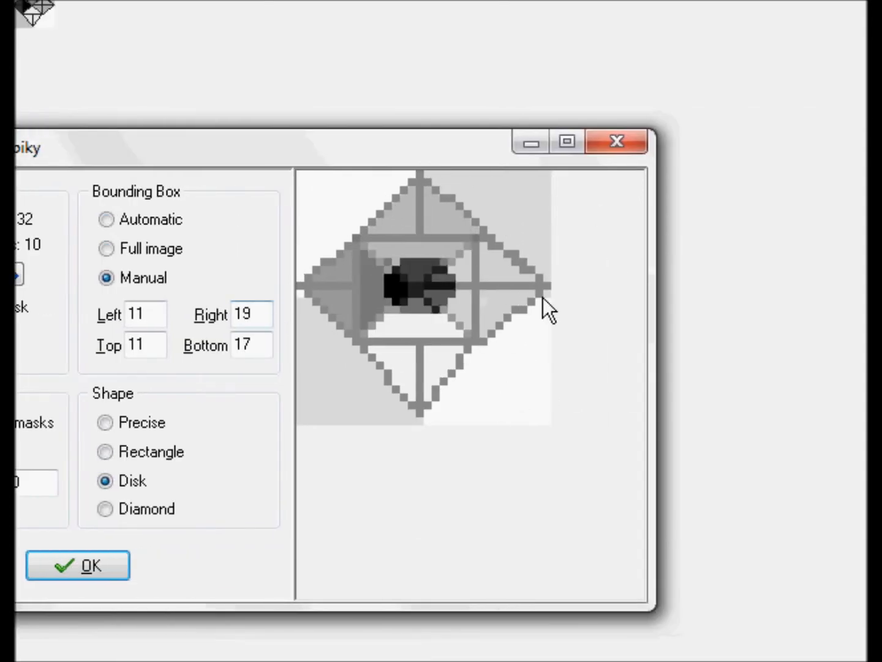
drag(363, 240, 480, 323)
drag(350, 211, 492, 296)
Set both the left and top edges of the mask's bounding box to 2
drag(260, 310, 123, 307)
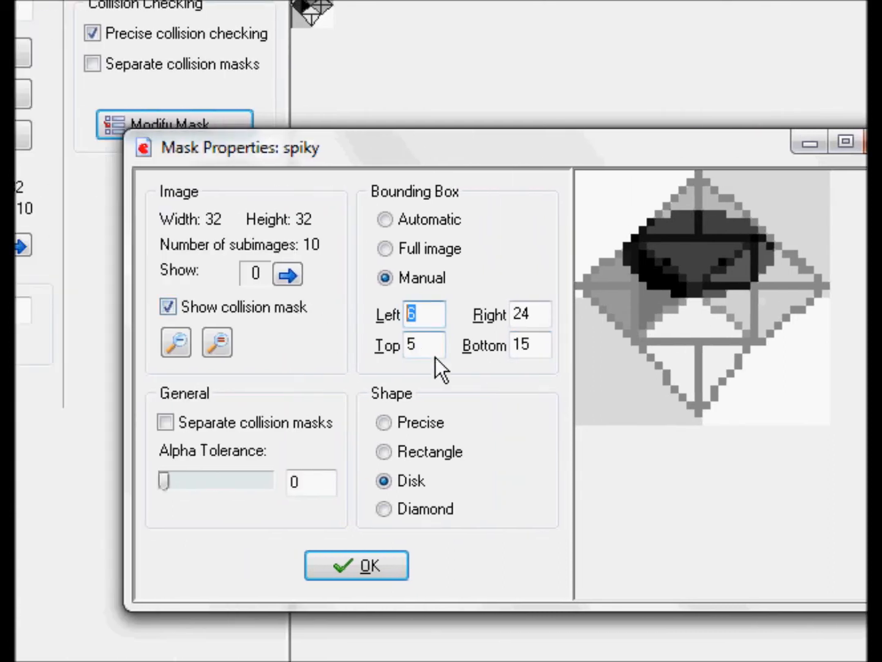
text(1)
key(BackSpace)
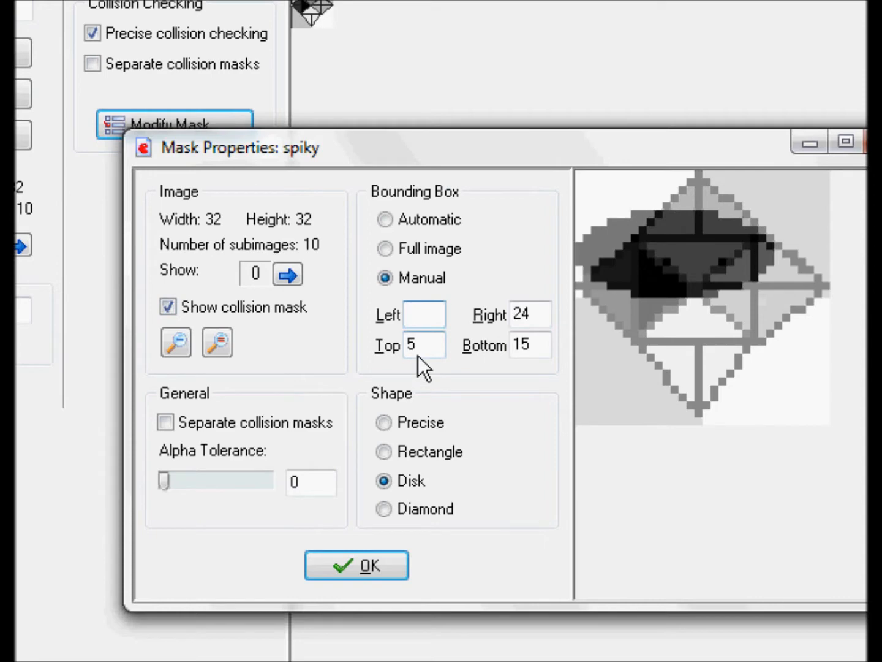
text(2)
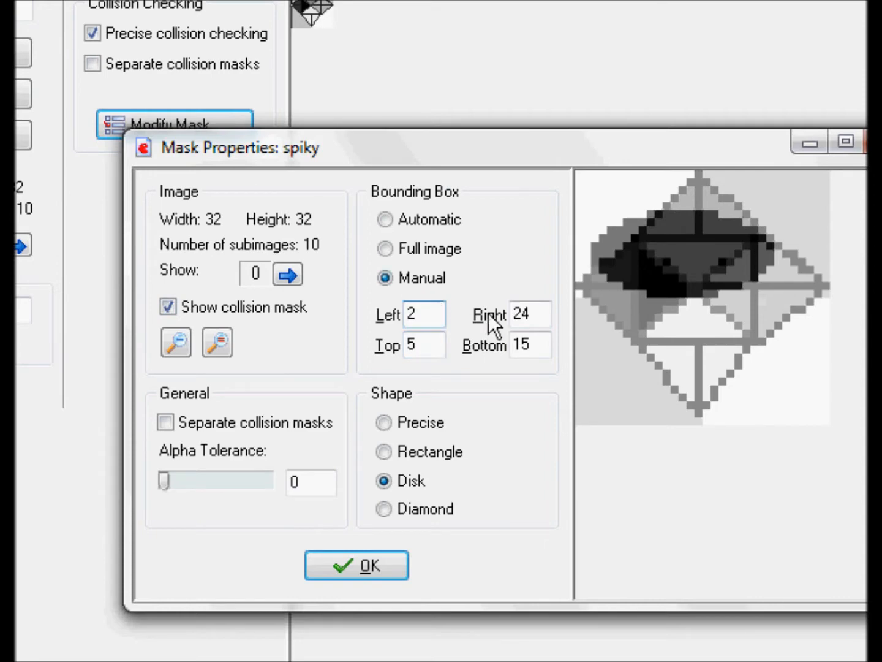
click(427, 349)
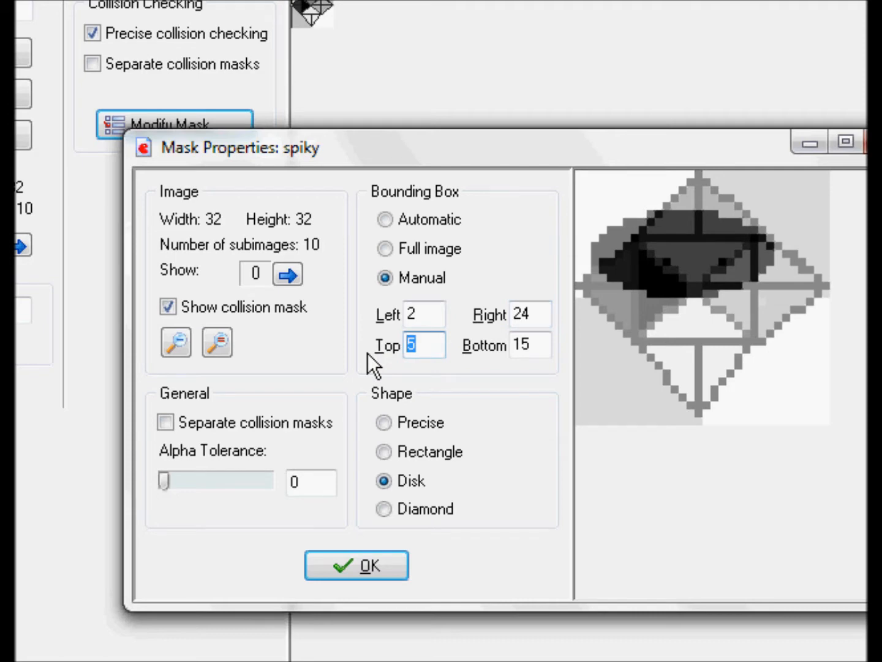
text(3)
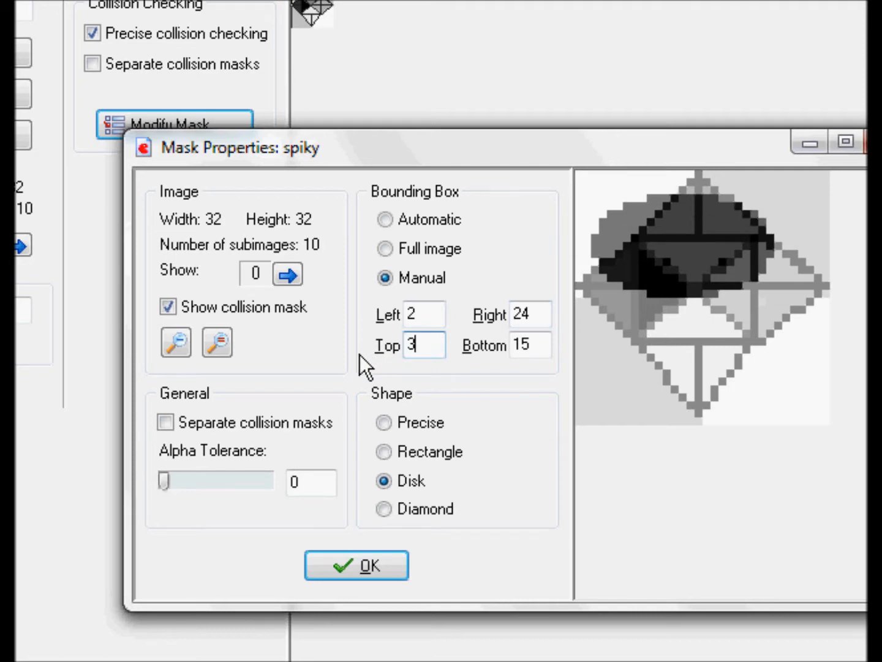
text(\)
key(BackSpace)
key(BackSpace)
text(2)
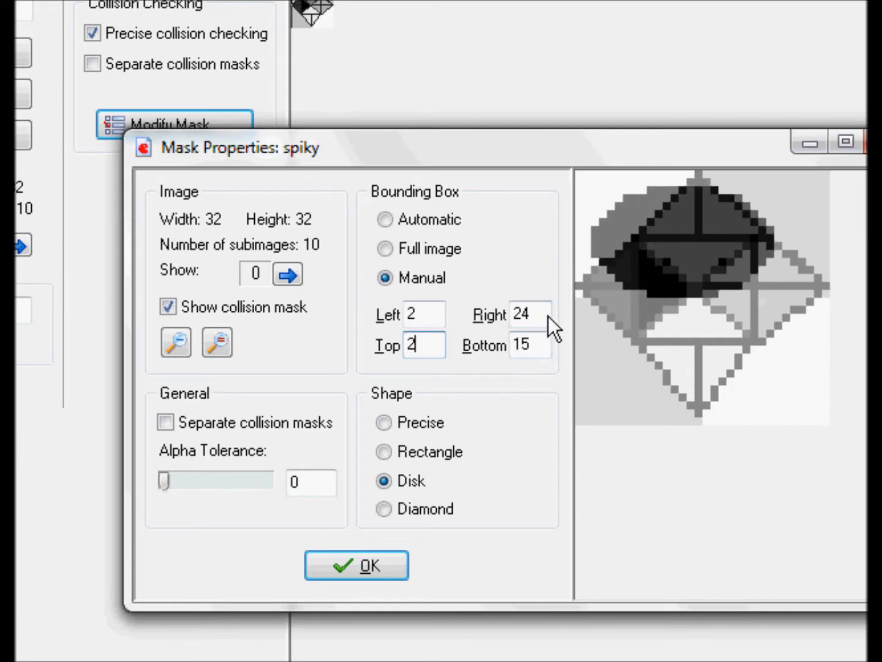
Set the bounding box's right edge to 29 and bottom edge to 15, and accept the mask
key(Tab)
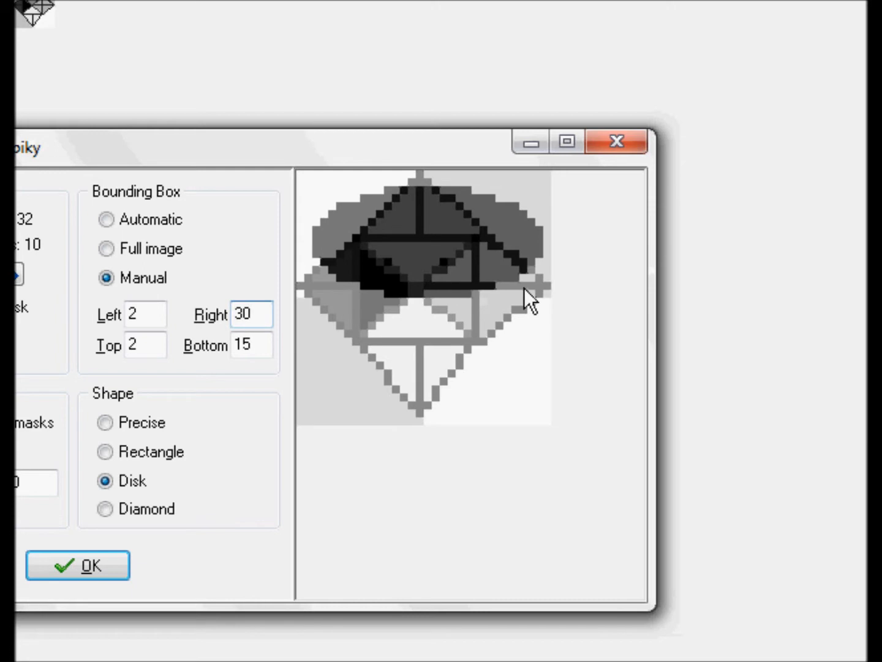
key(BackSpace)
key(BackSpace)
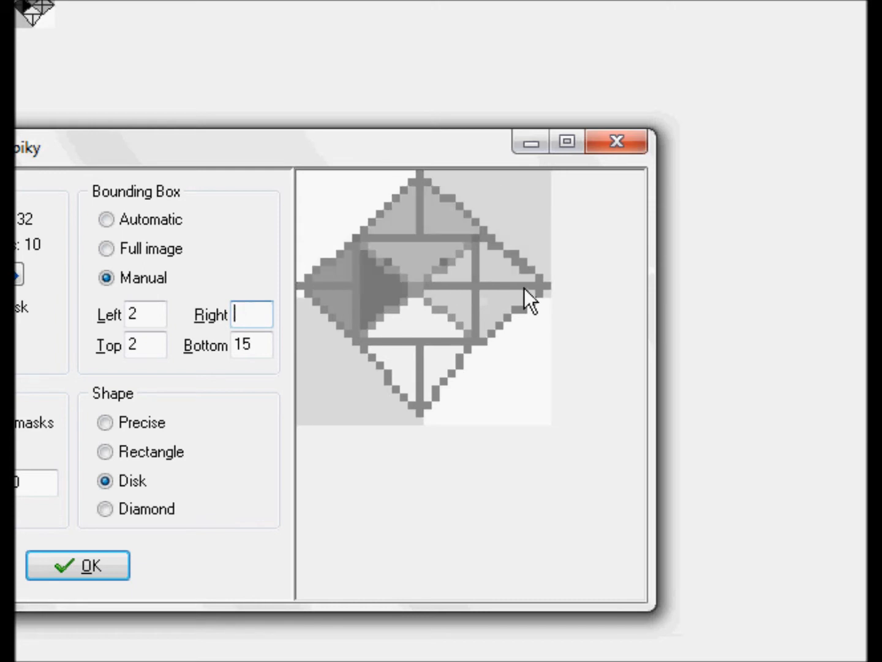
text(29)
key(Tab)
text(19)
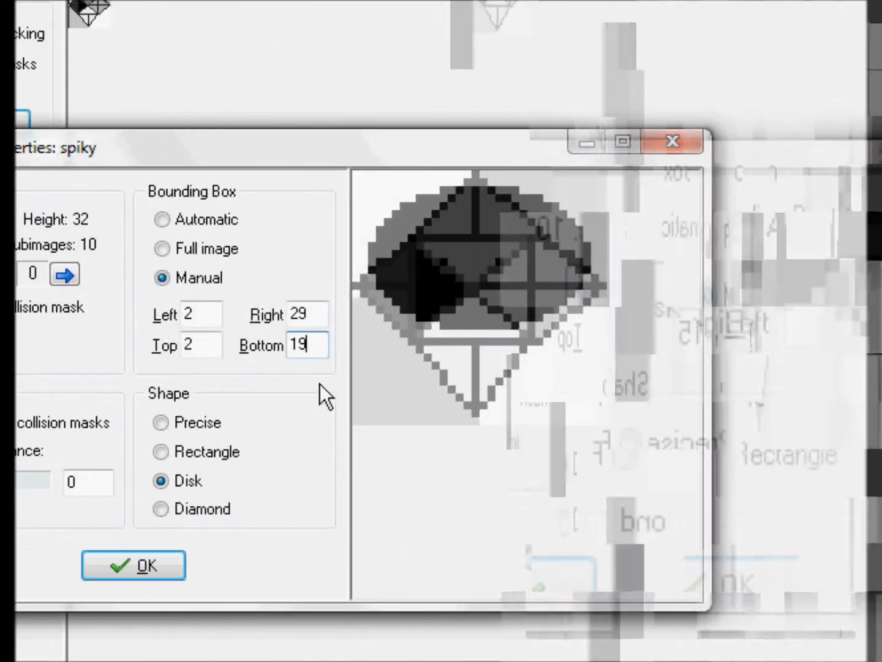
key(BackSpace)
text(5)
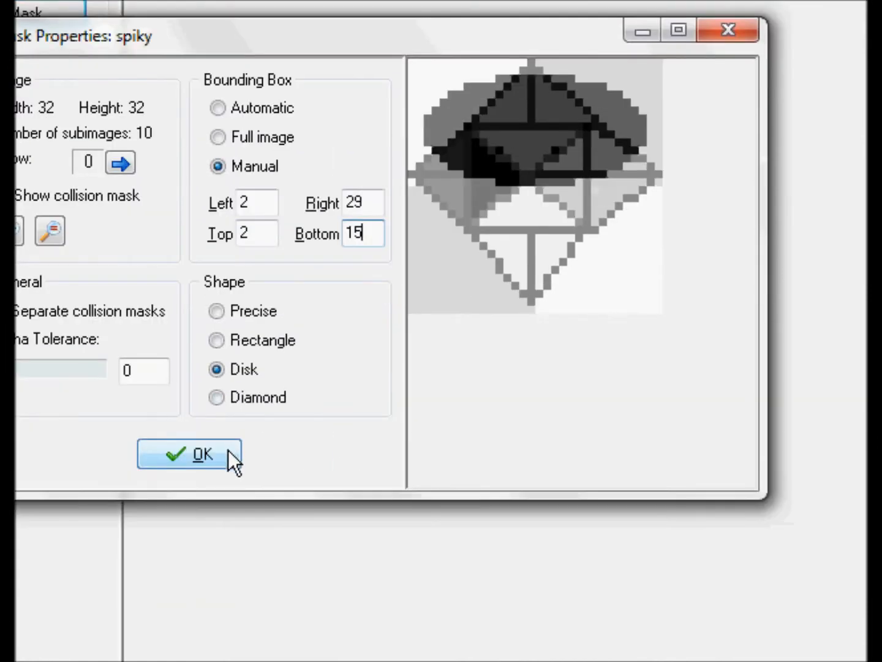
click(172, 562)
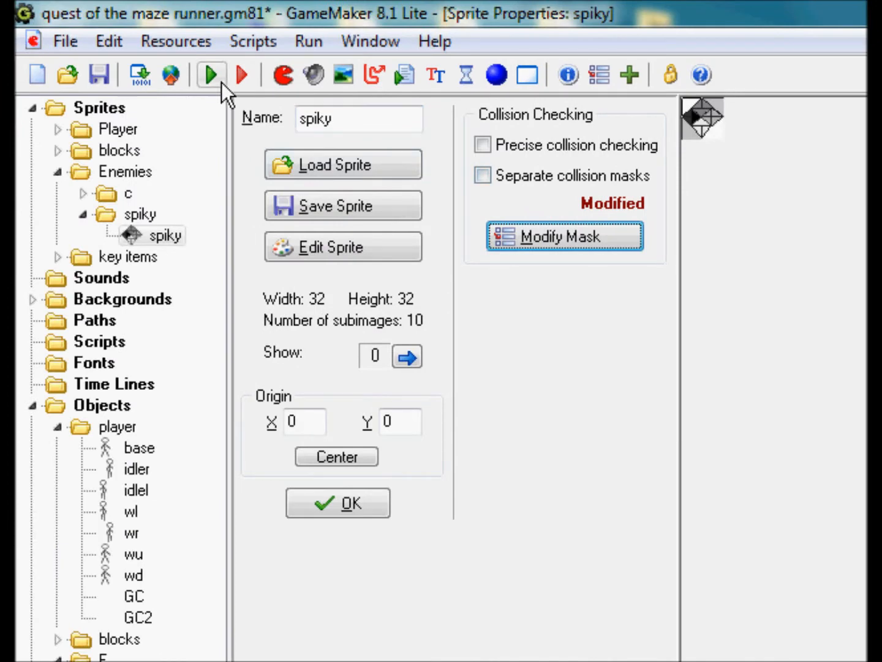
Review the spiky sprite's animation frames and its collision mask settings without changing them
click(349, 257)
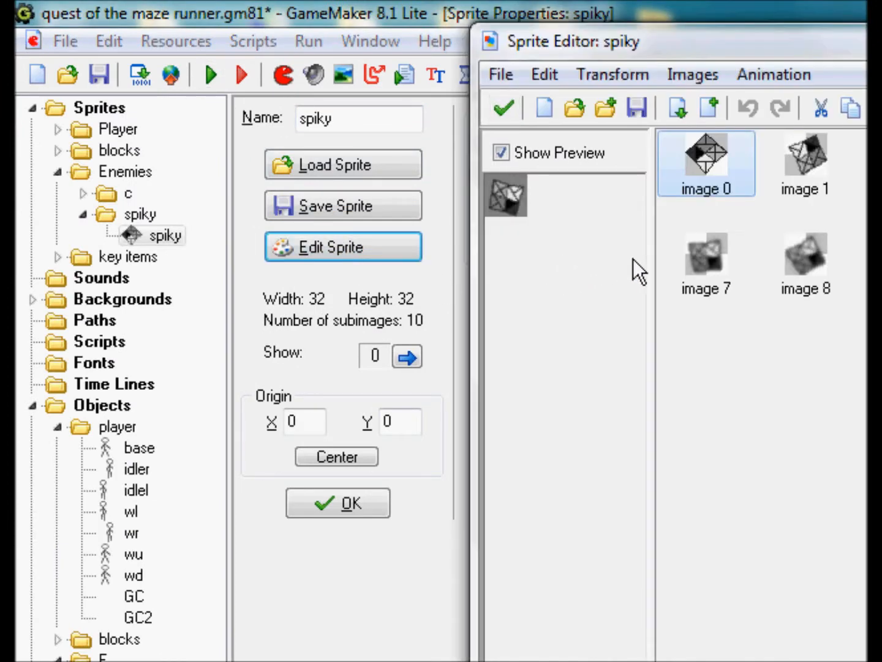
click(504, 108)
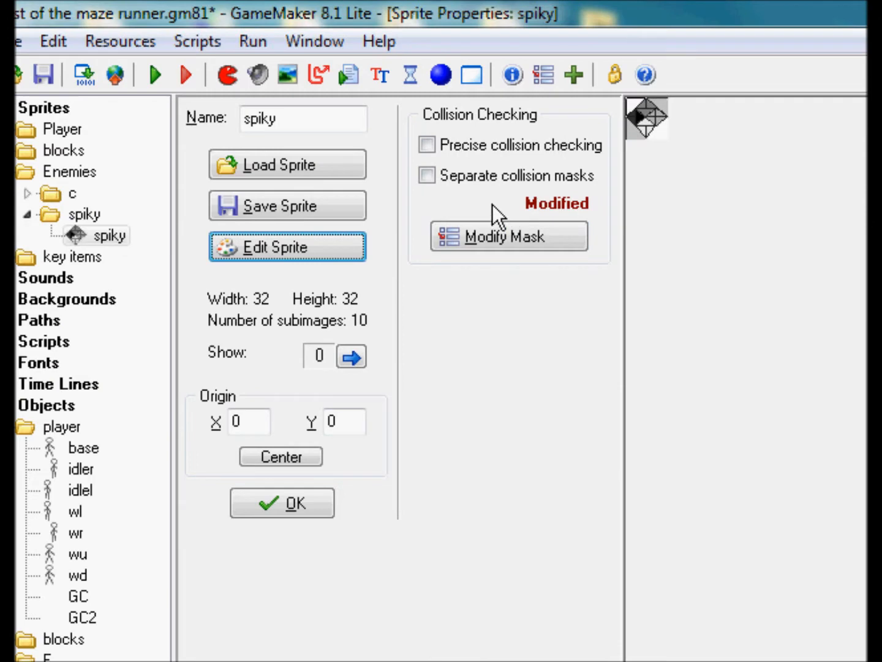
click(521, 223)
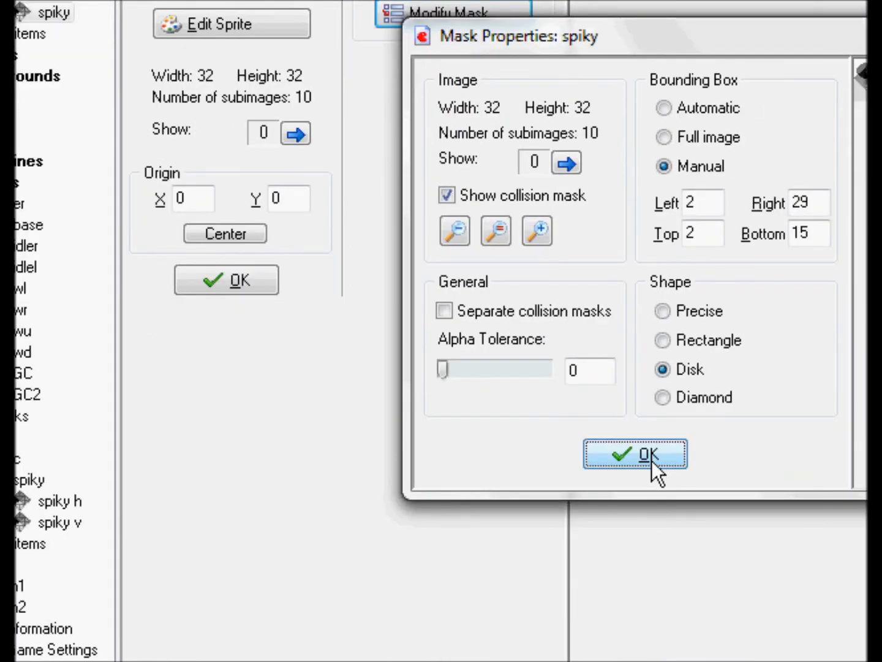
click(651, 461)
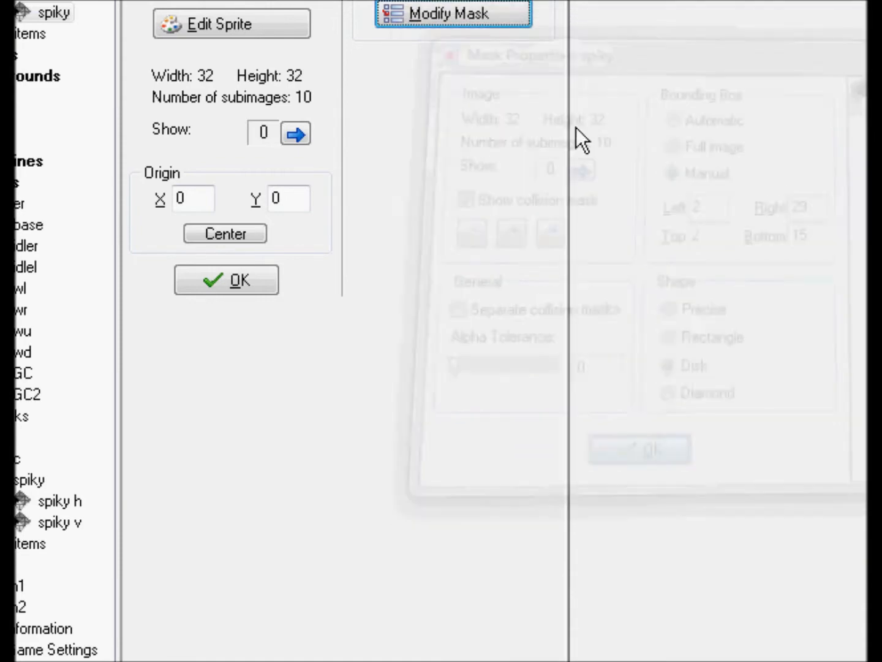
Turn on precise collision checking for the spiky sprite and check its collision mask's shape setting
click(416, 145)
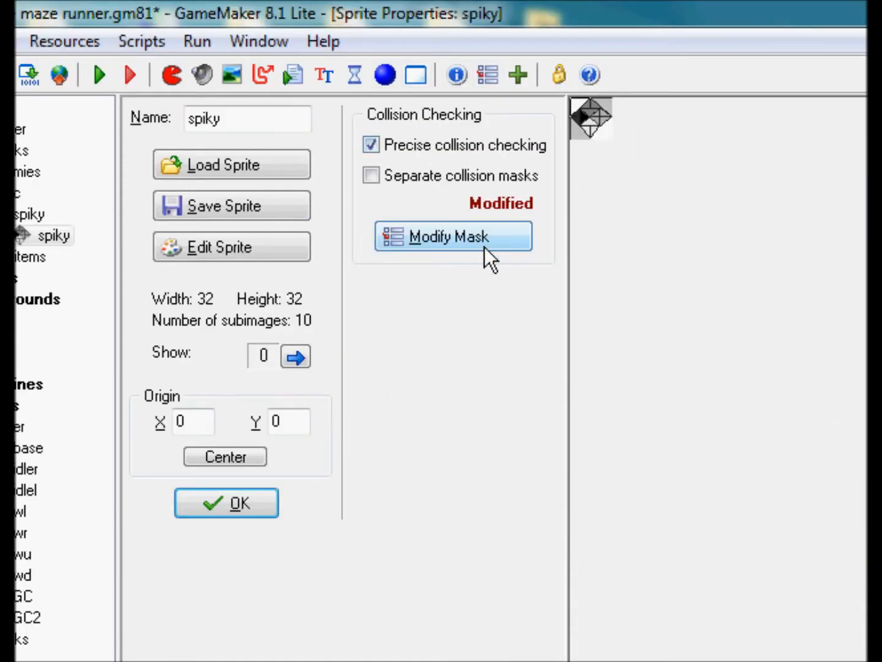
click(485, 247)
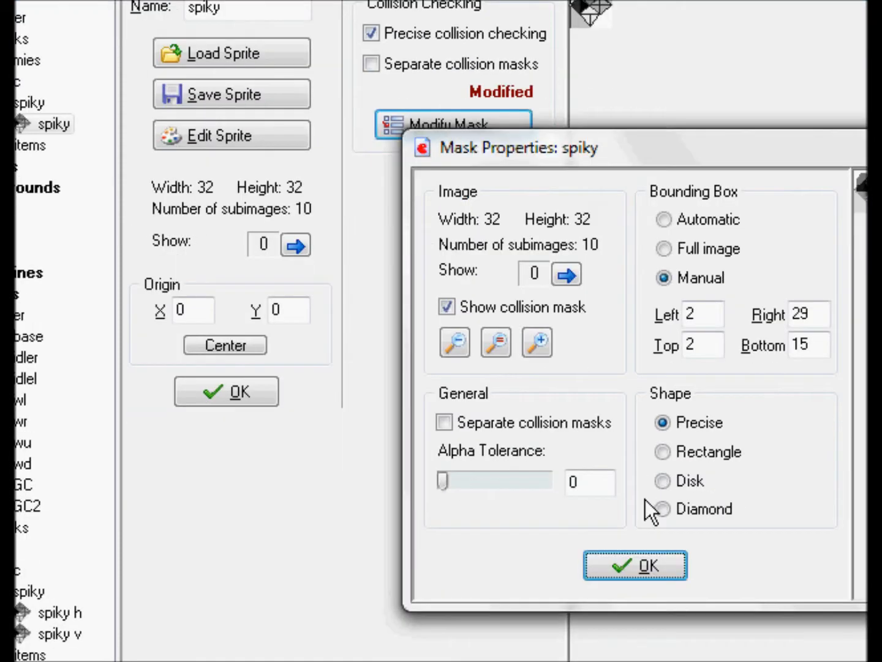
click(621, 455)
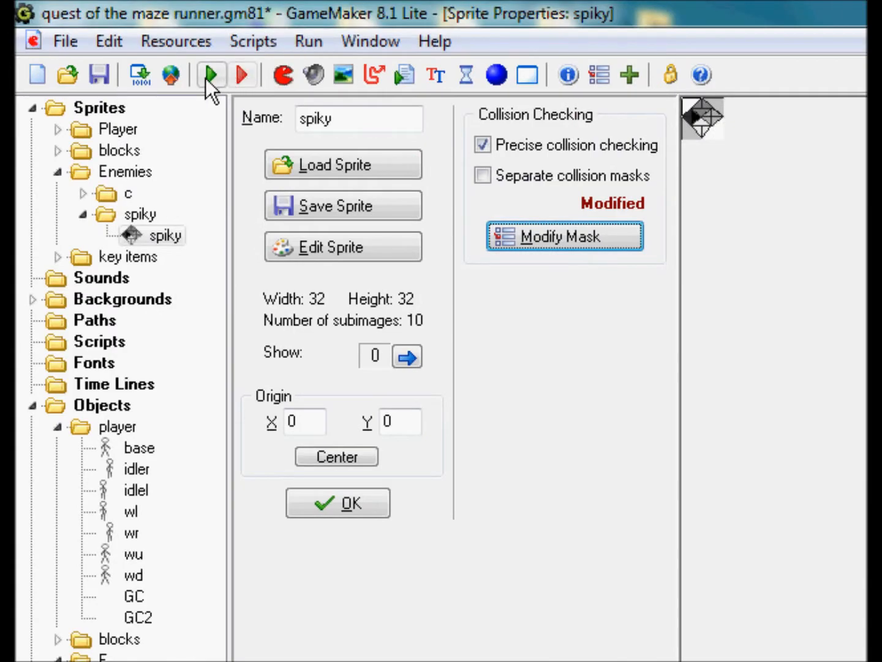
Run the game, collect the first key and unlock the key block leading out of the starting corridor
click(208, 75)
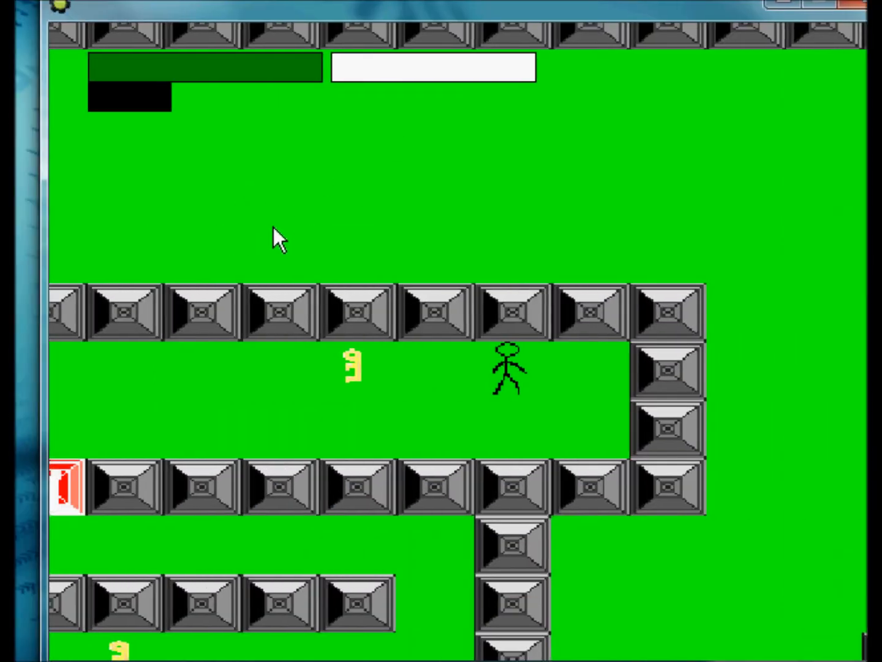
key(Down)
key(Left)
key(Up)
key(Left)
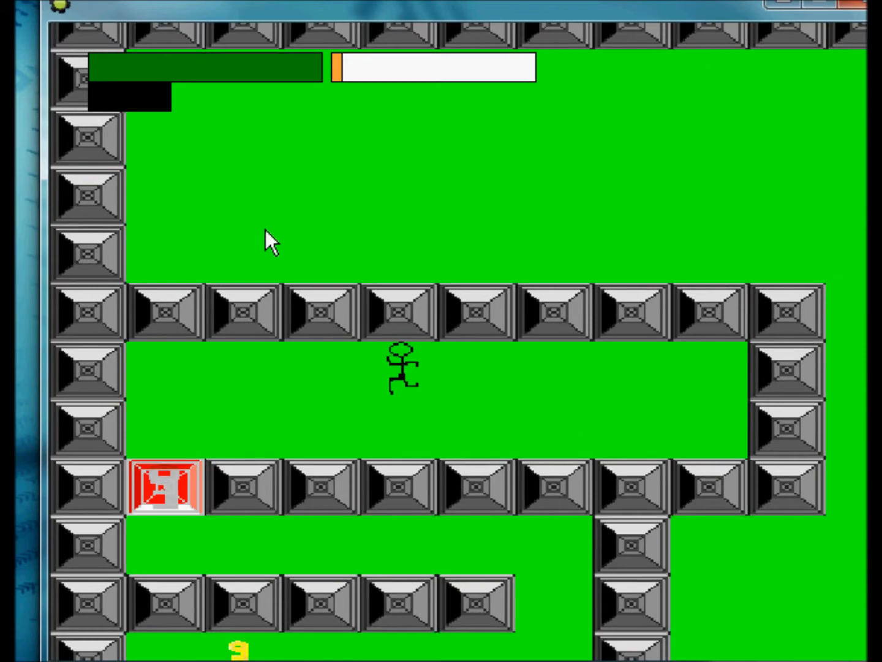
key(Down)
key(Left)
key(Down)
key(Down)
key(Right)
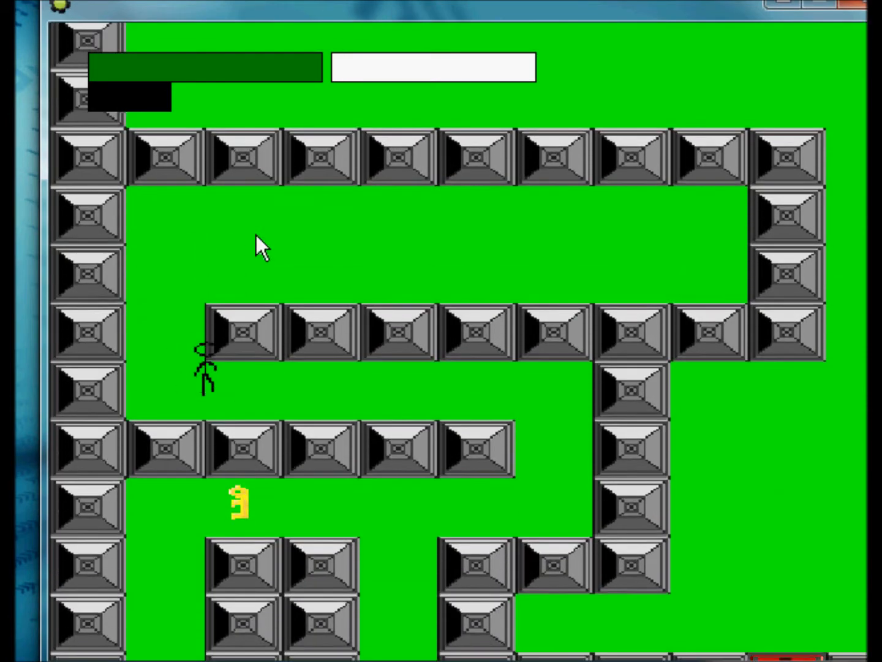
Collect the second key, pass the lower key block and walk the player among the spiky enemies to test contact
key(Left)
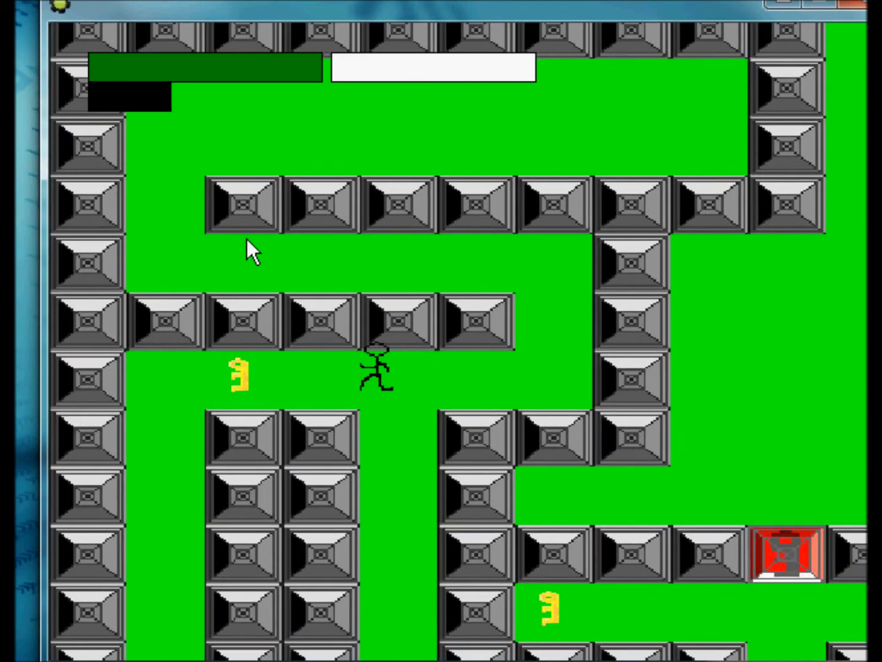
key(Right)
key(Down)
key(Down)
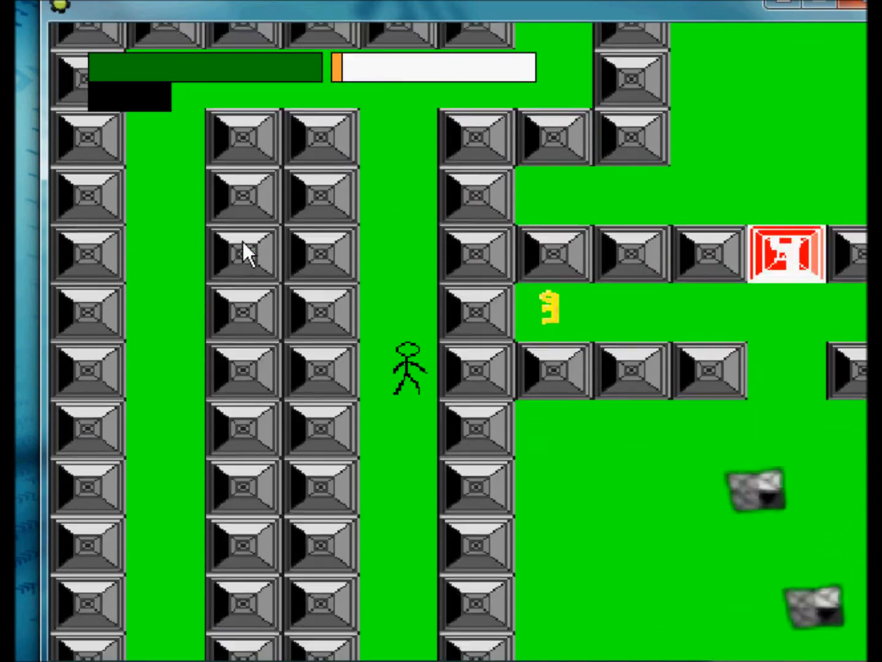
key(Right)
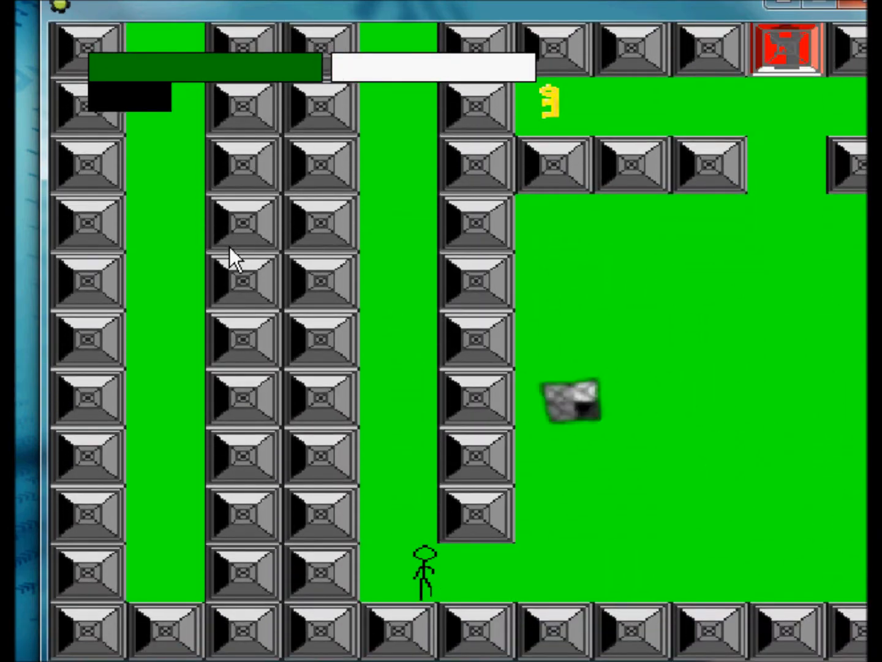
key(Up)
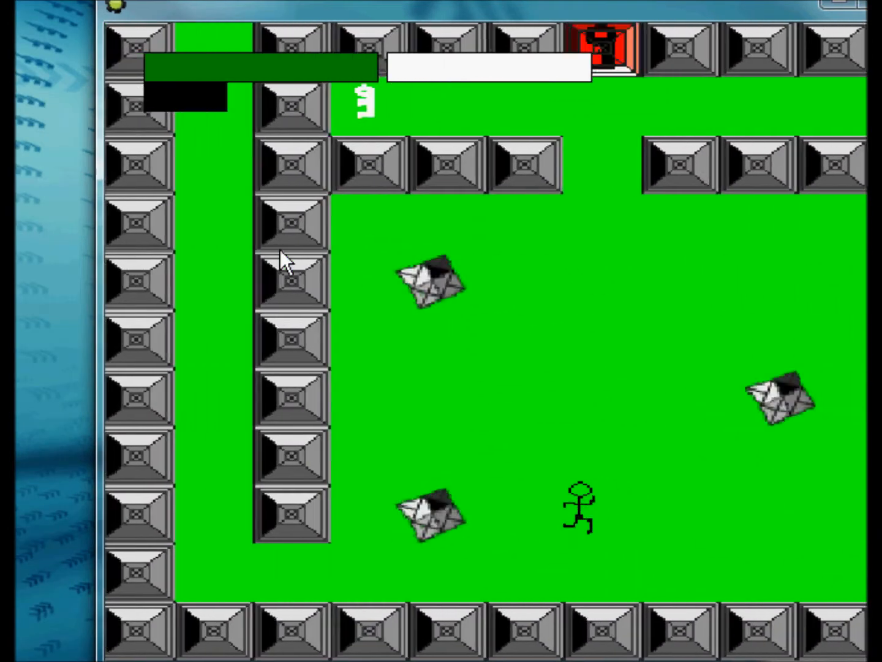
key(Right)
key(Left)
key(Down)
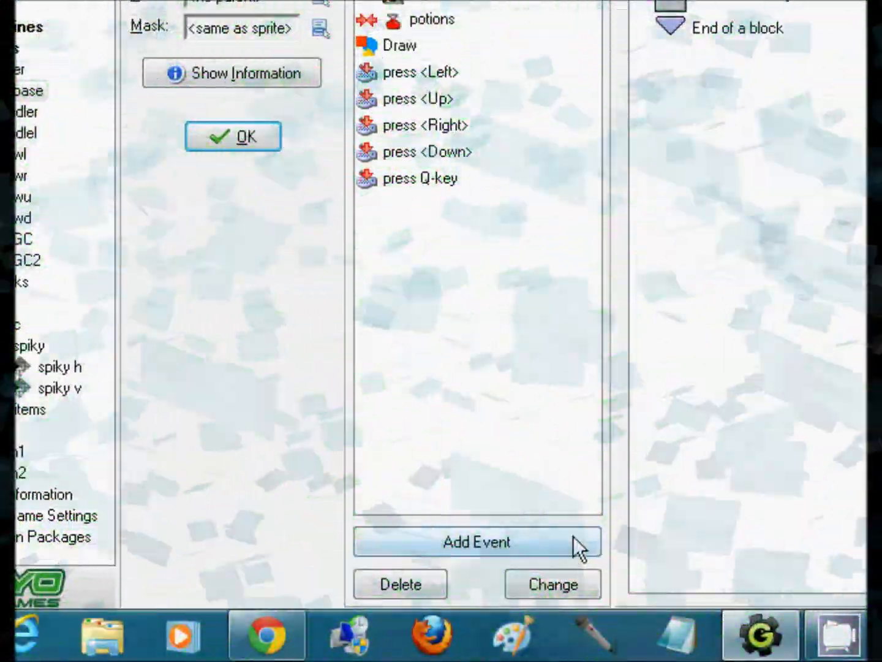
Add a collision event with the spiky h enemy to the base player object
click(682, 623)
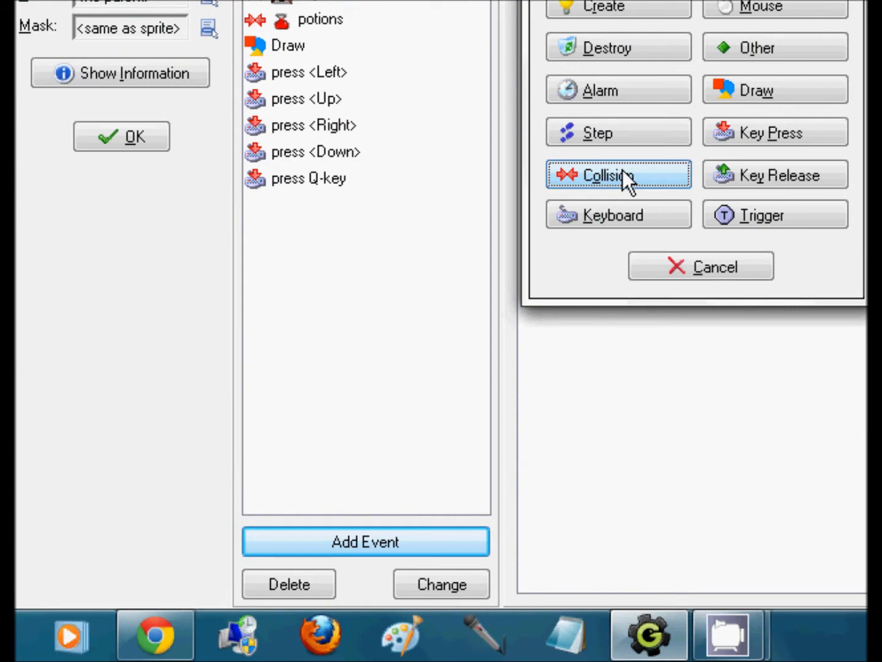
click(623, 172)
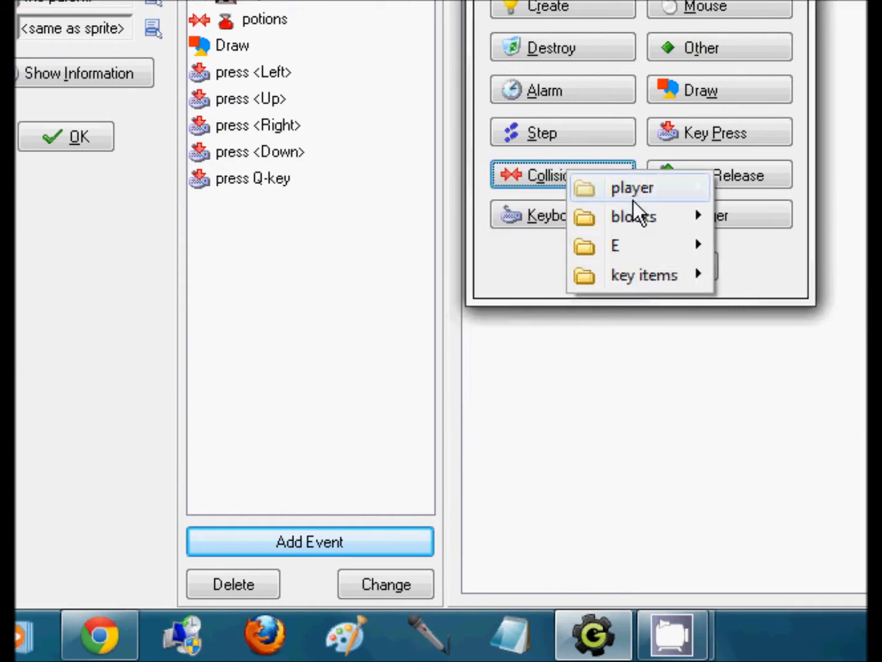
mouse_move(607, 254)
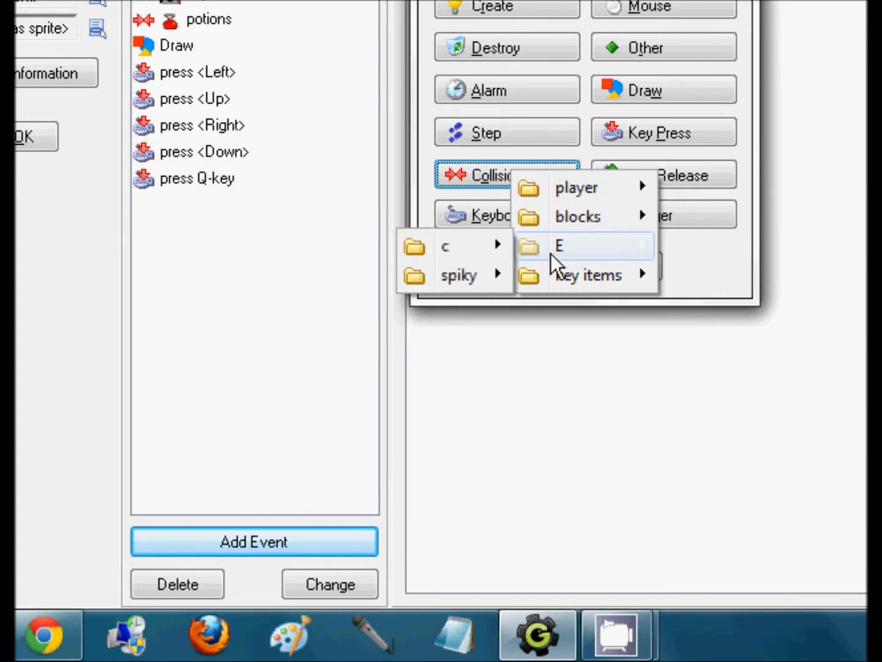
mouse_move(480, 283)
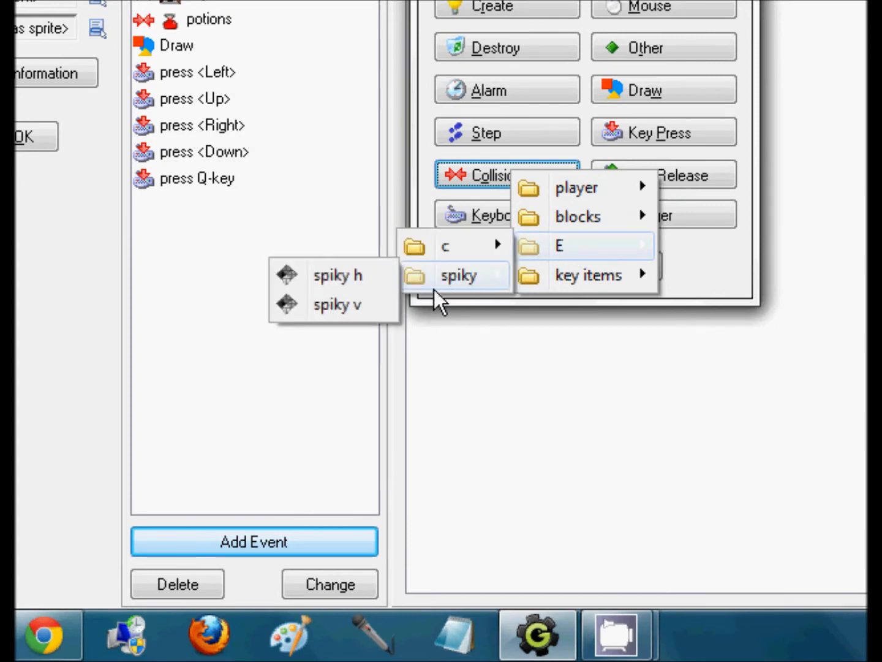
click(383, 282)
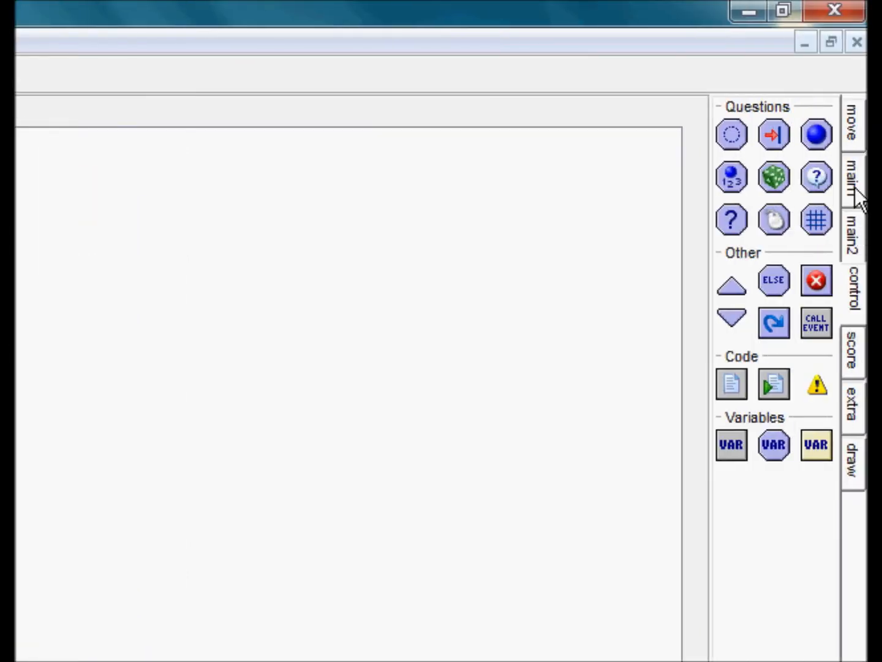
Find the Set Variable action and add it to the spiky h collision event
click(857, 195)
click(854, 132)
click(856, 164)
click(853, 230)
click(864, 300)
click(853, 367)
click(857, 408)
click(857, 345)
click(855, 310)
drag(679, 450, 162, 521)
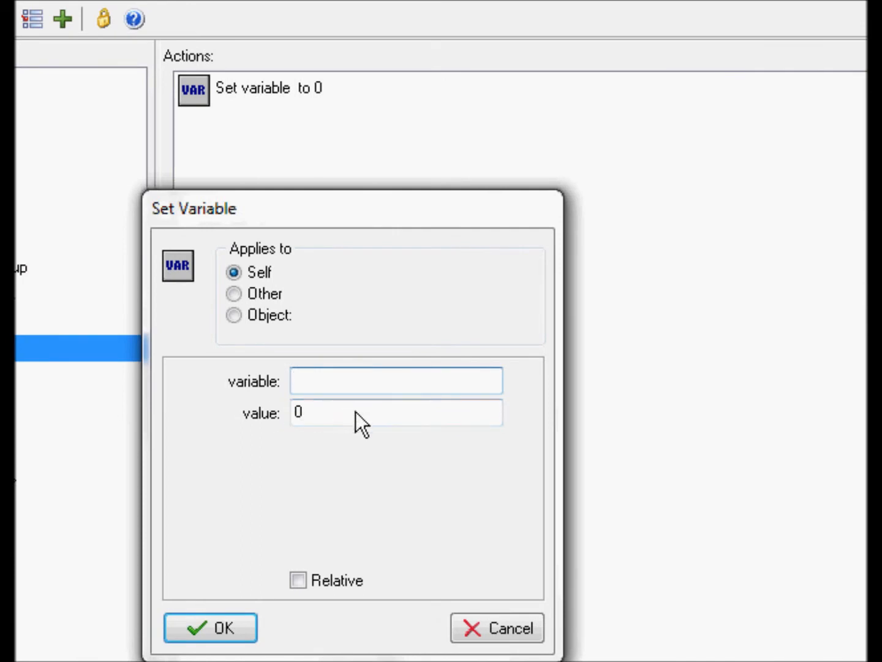
Make the action change the variable HP by -2 relative, applied to Self, and accept it
click(319, 412)
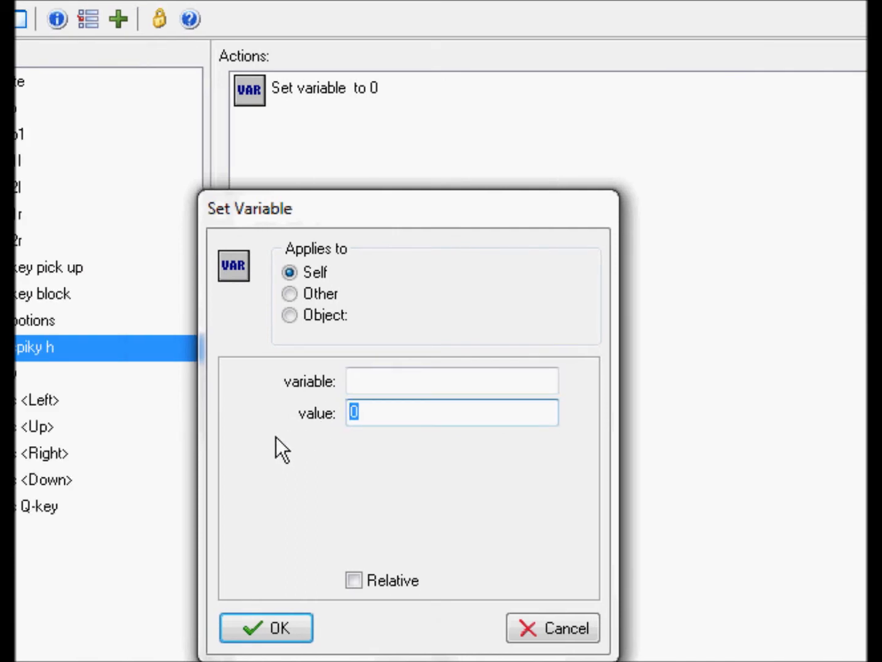
text(-2)
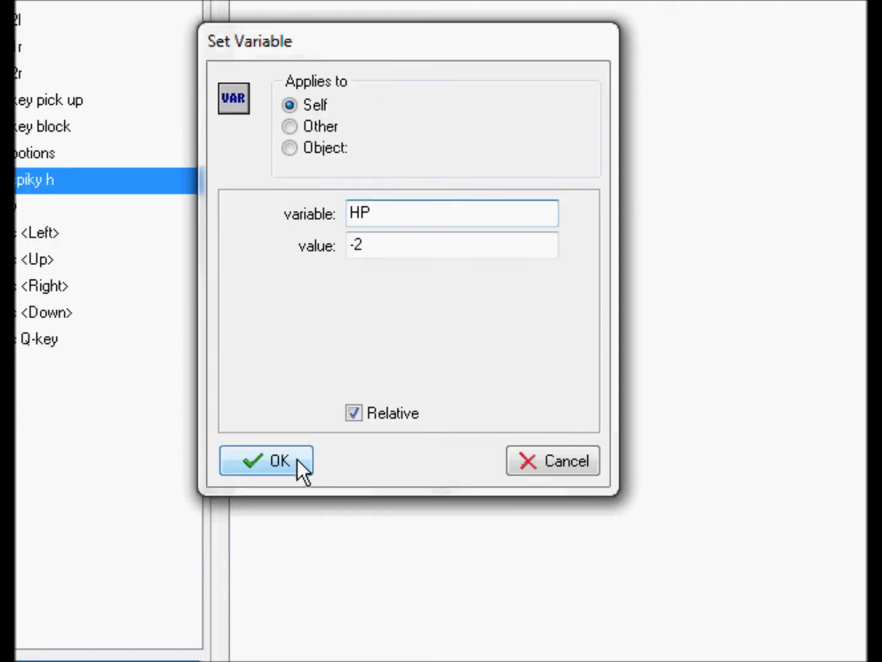
click(301, 518)
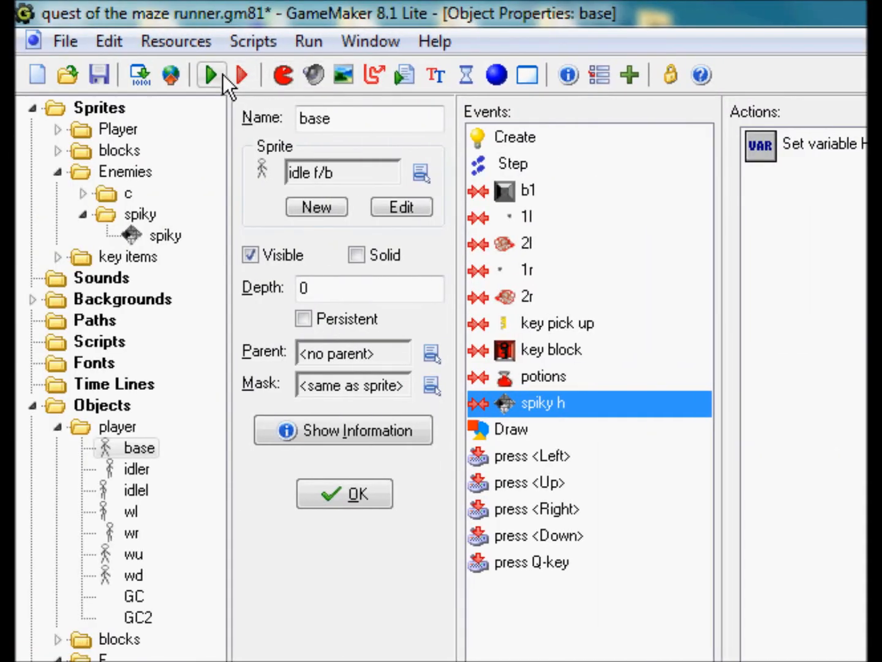
Rerun the game and guide the player through the maze, past both key blocks, into the spiky enemies' room
click(155, 74)
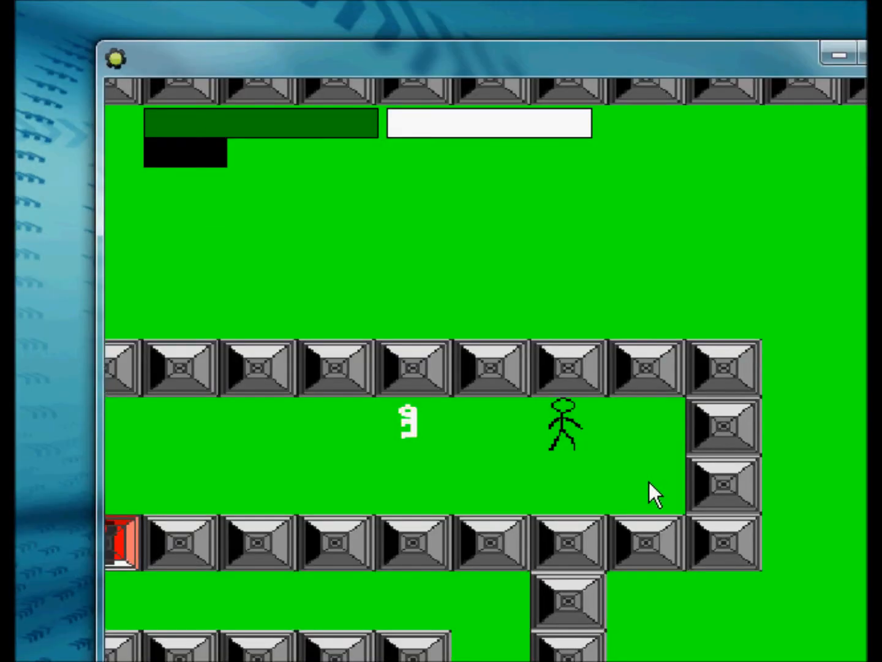
key(Left)
key(Down)
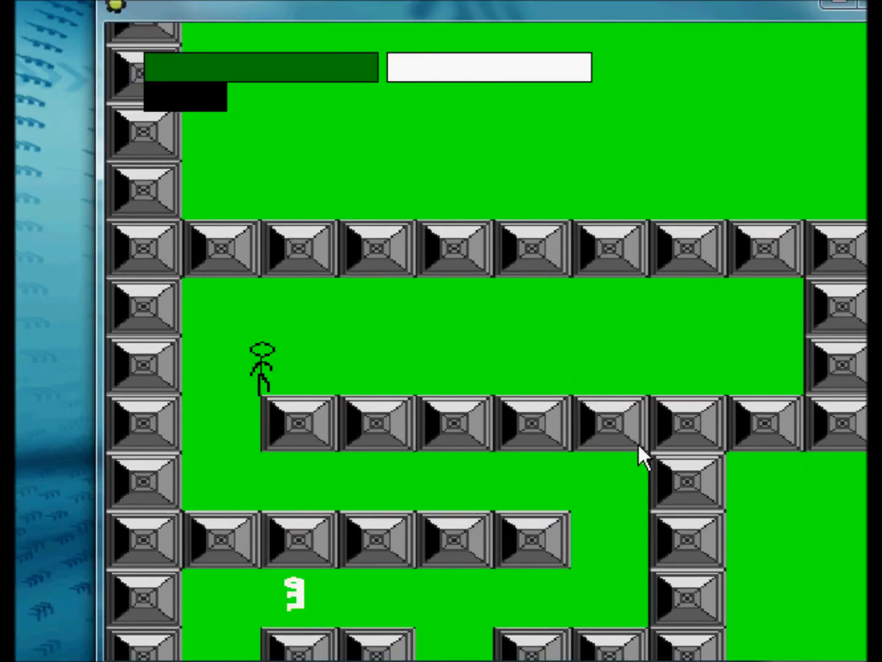
key(Right)
key(Down)
key(Left)
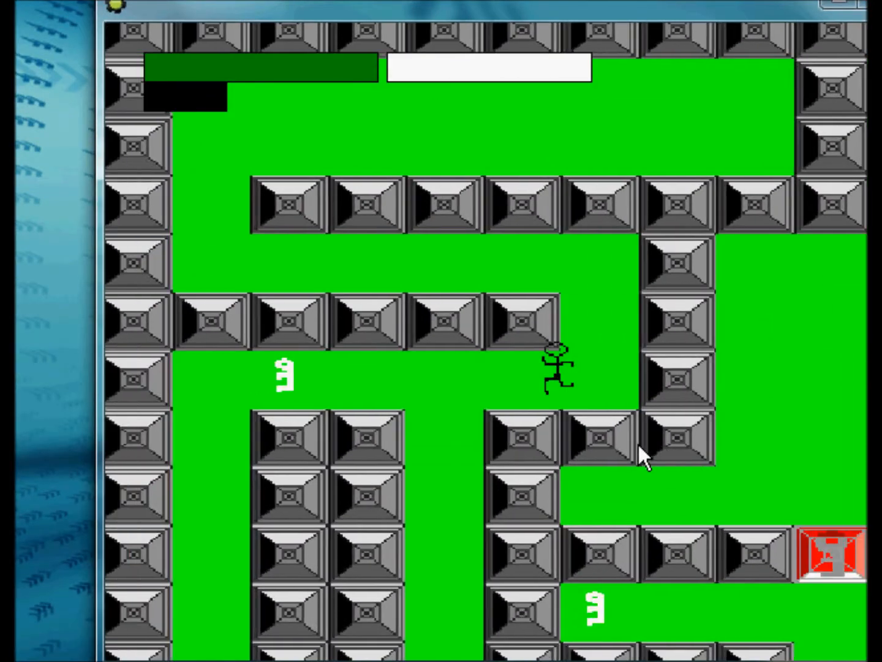
key(Right)
key(Down)
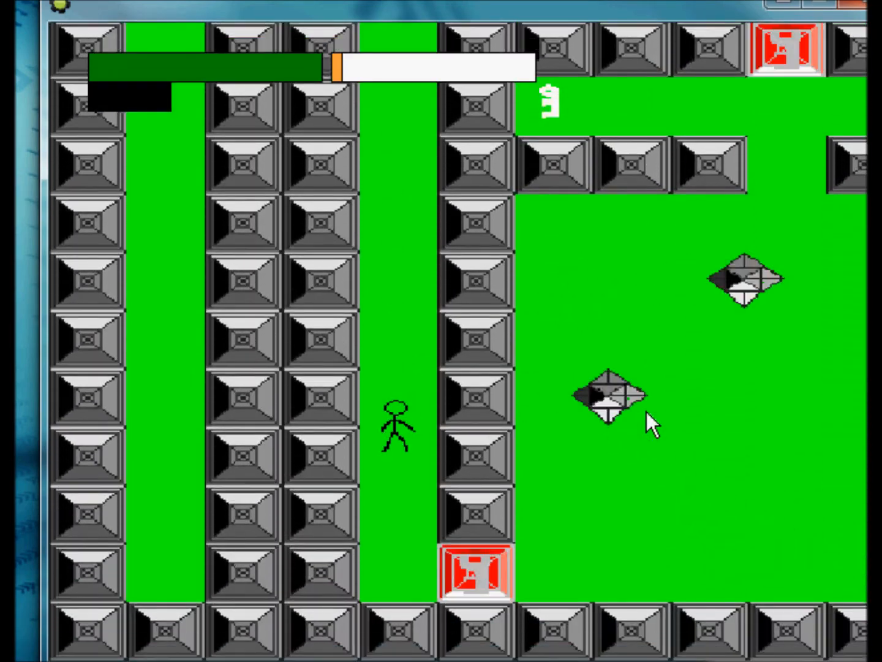
key(Right)
key(Up)
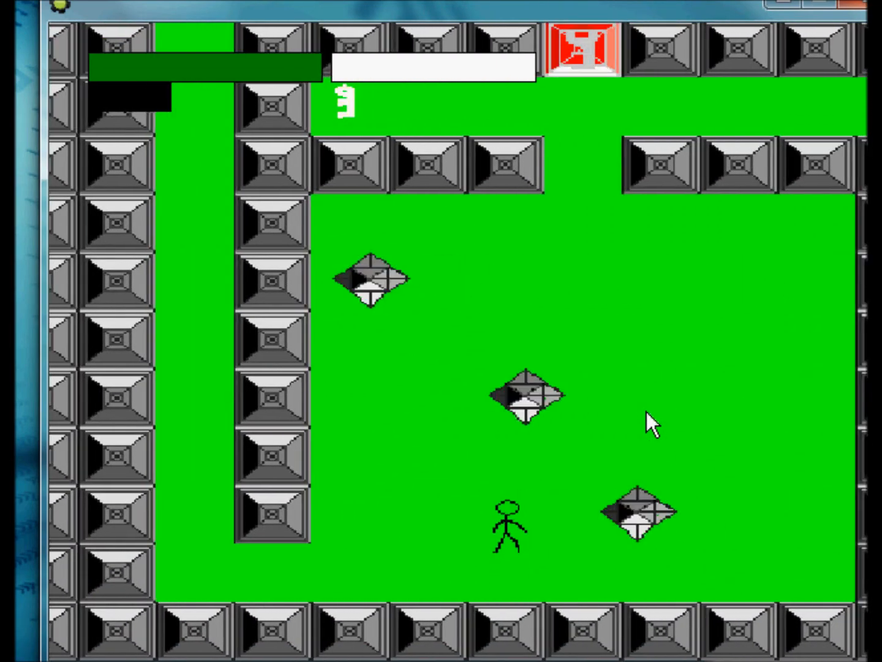
Move the player in and out of the lowest spiky enemy's path to test the collision damage, and end the test
key(Right)
key(Left)
key(Down)
key(Up)
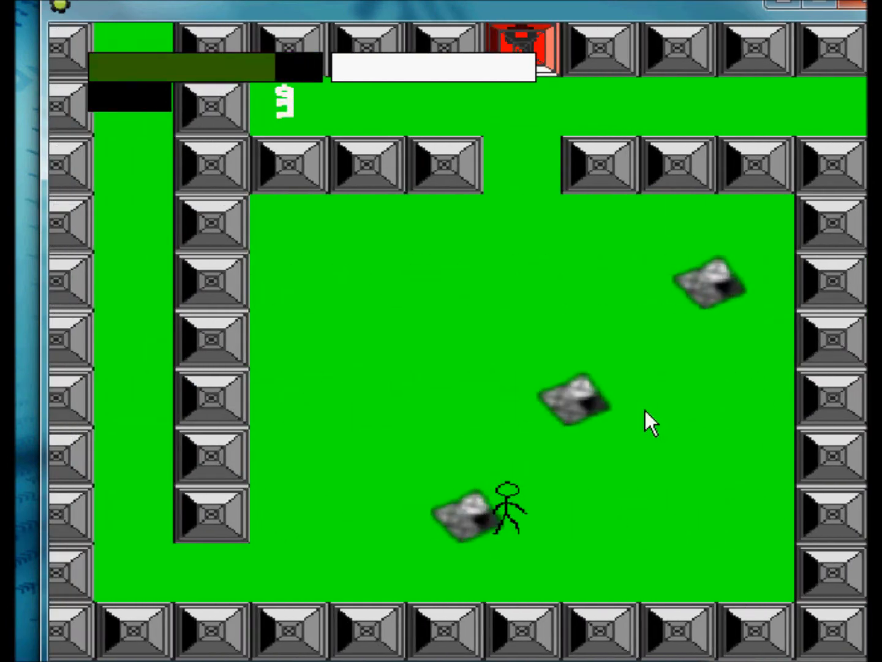
key(Down)
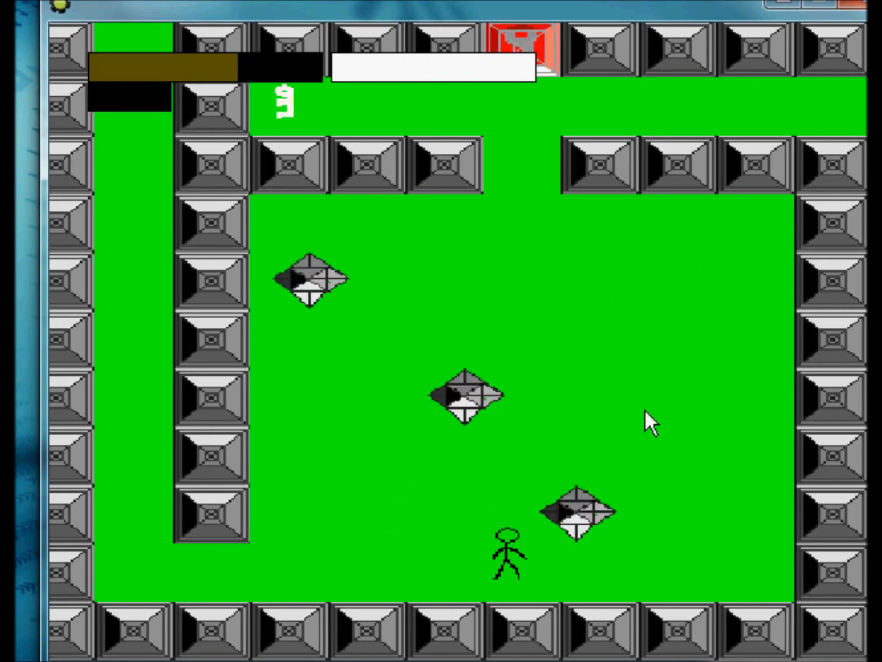
key(Up)
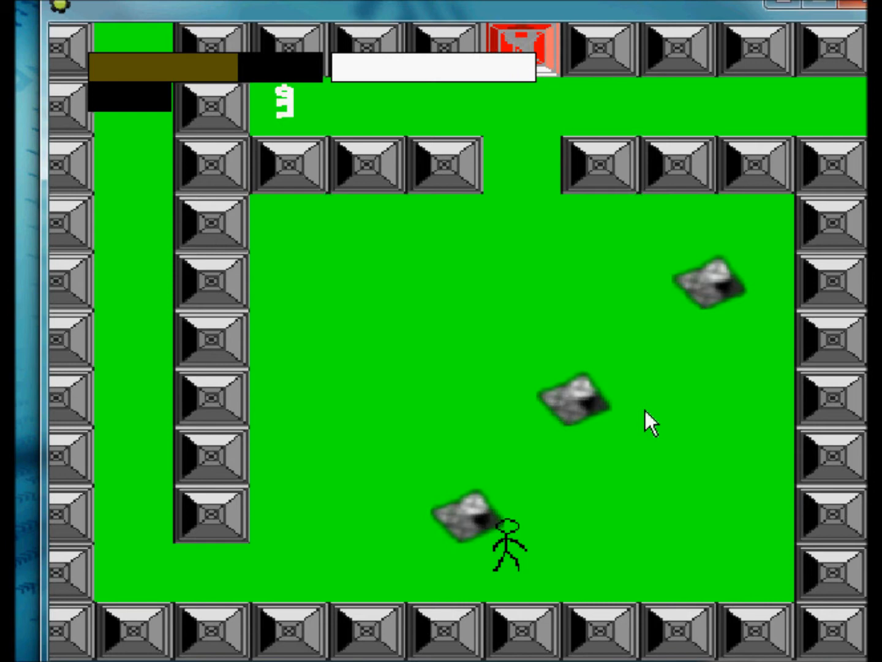
key(Up)
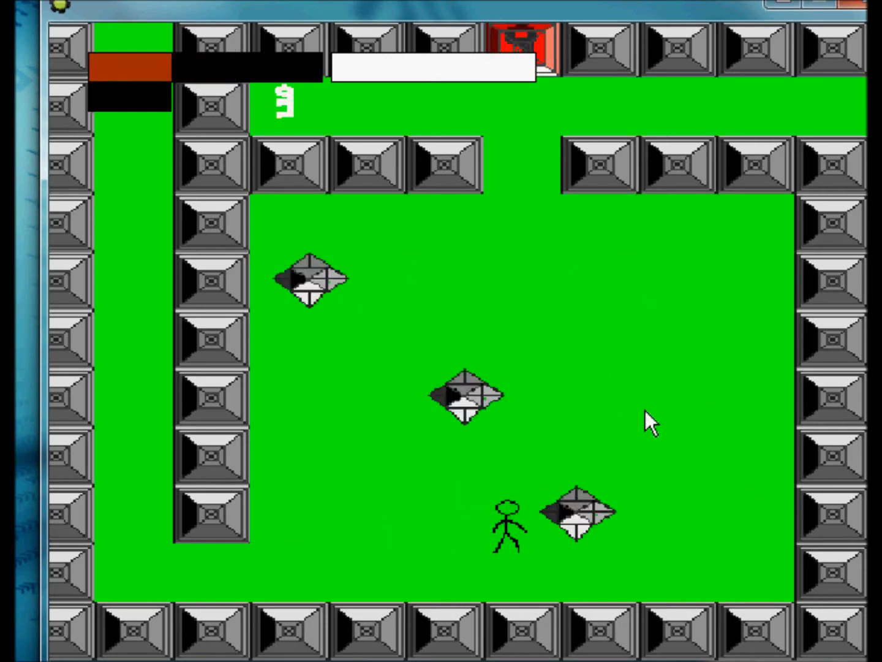
key(Down)
key(Up)
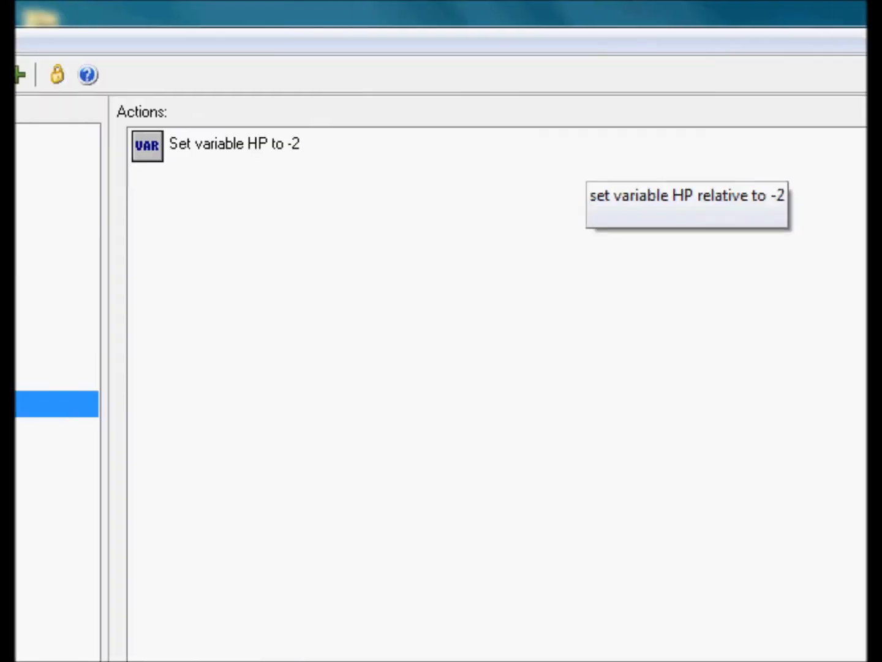
Reopen the spiky sprite's collision mask, enlarge its preview and set the bounding box's bottom edge to 13
click(55, 132)
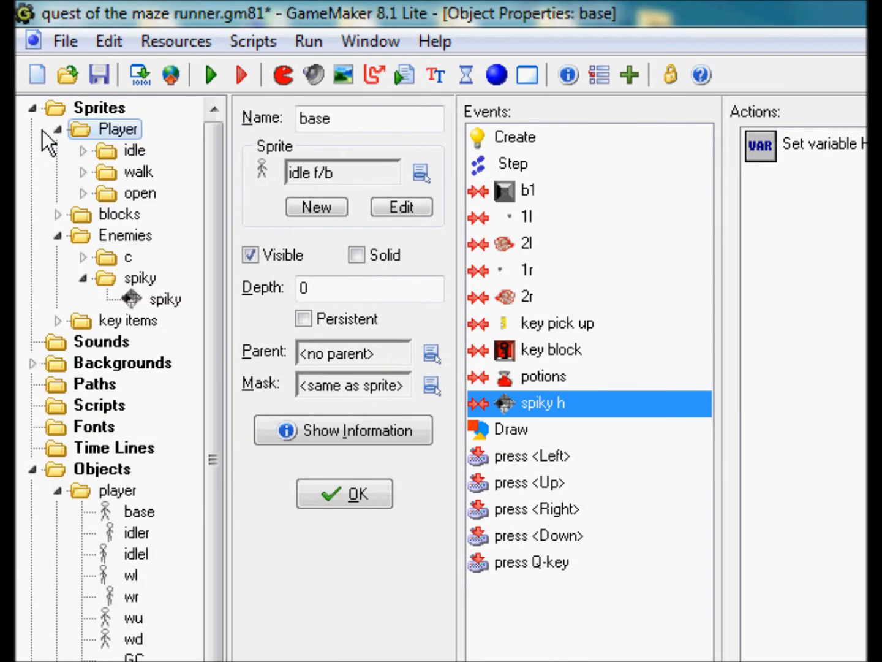
click(54, 132)
double_click(129, 231)
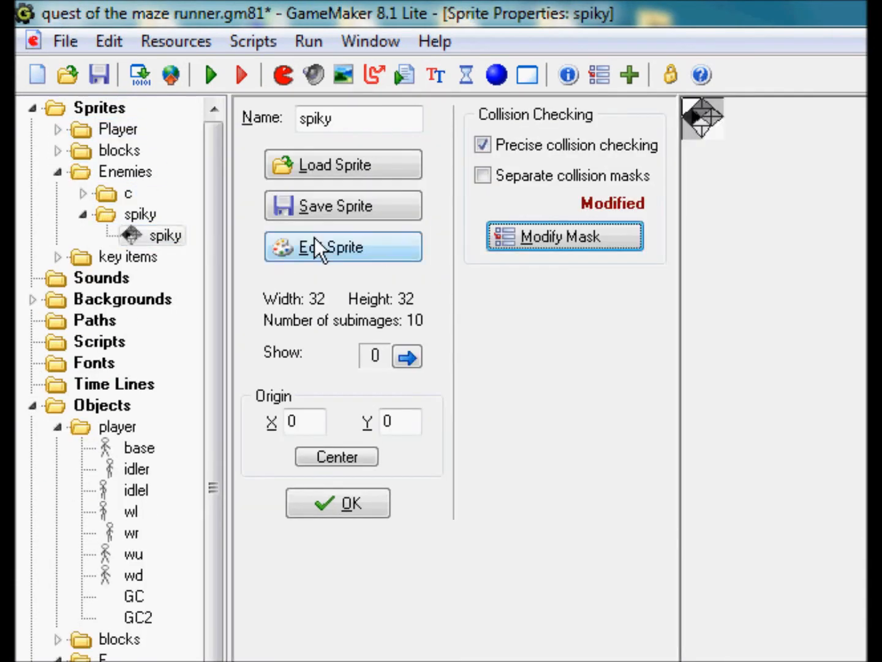
click(515, 239)
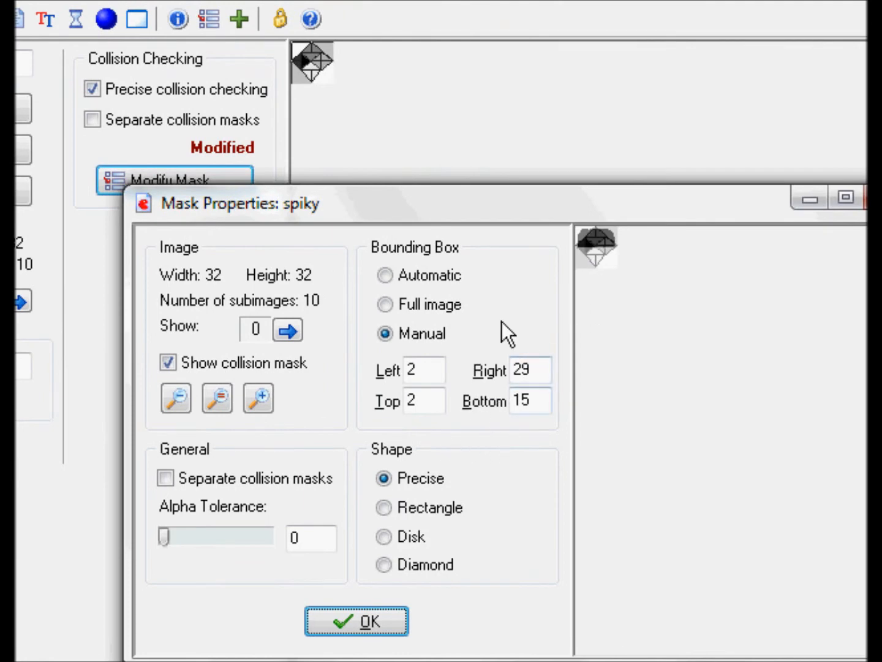
click(259, 398)
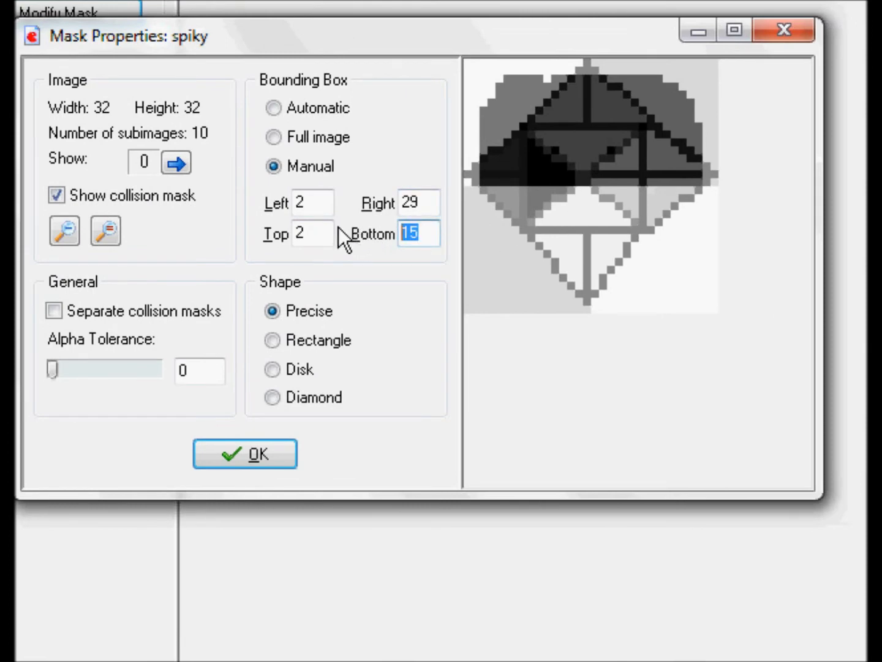
text(13)
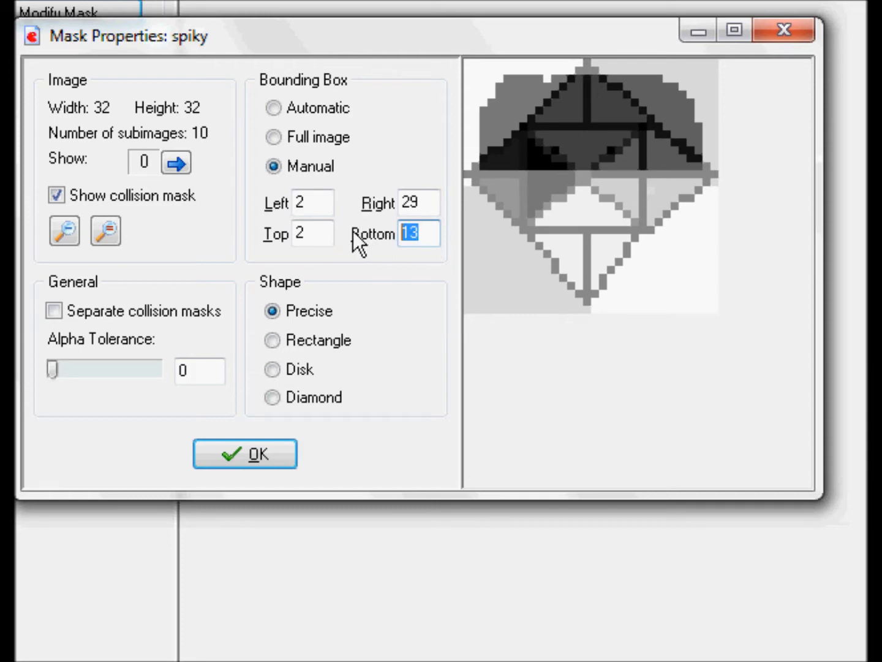
Set the spiky mask's bounding box to bottom 10, left 1, top 1 and right 31
text(10)
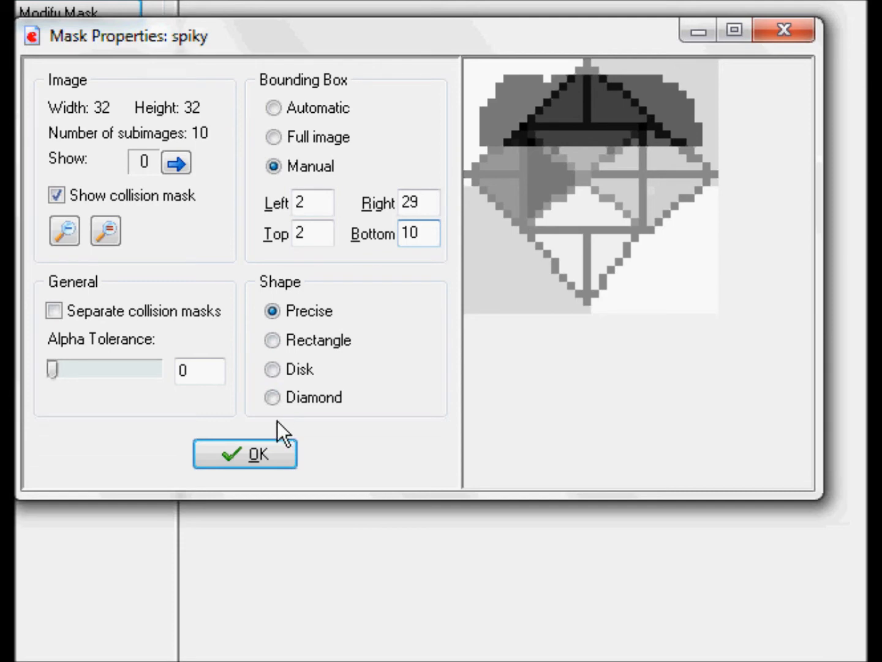
double_click(304, 213)
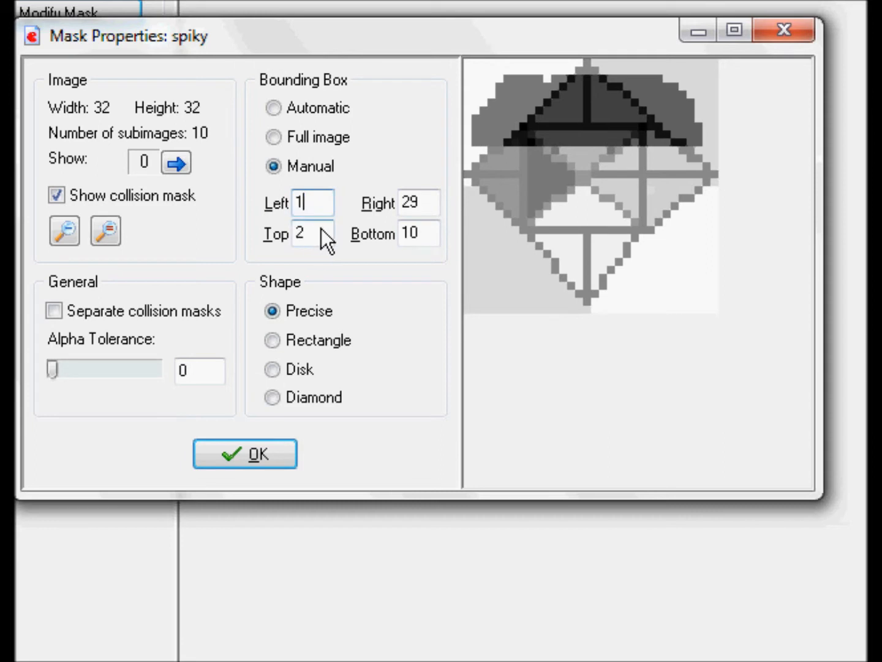
text(1)
double_click(428, 202)
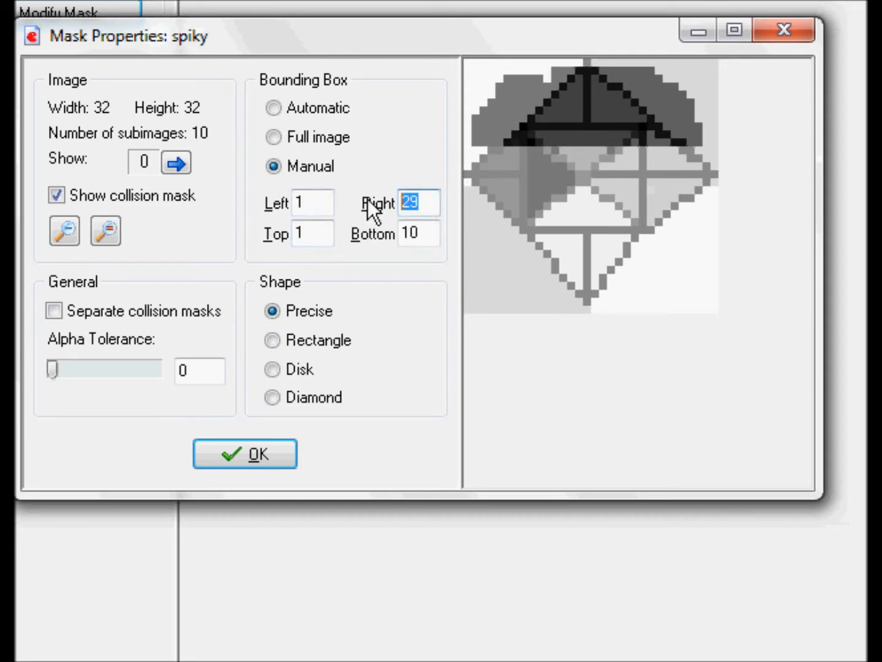
text(30)
key(BackSpace)
text(1)
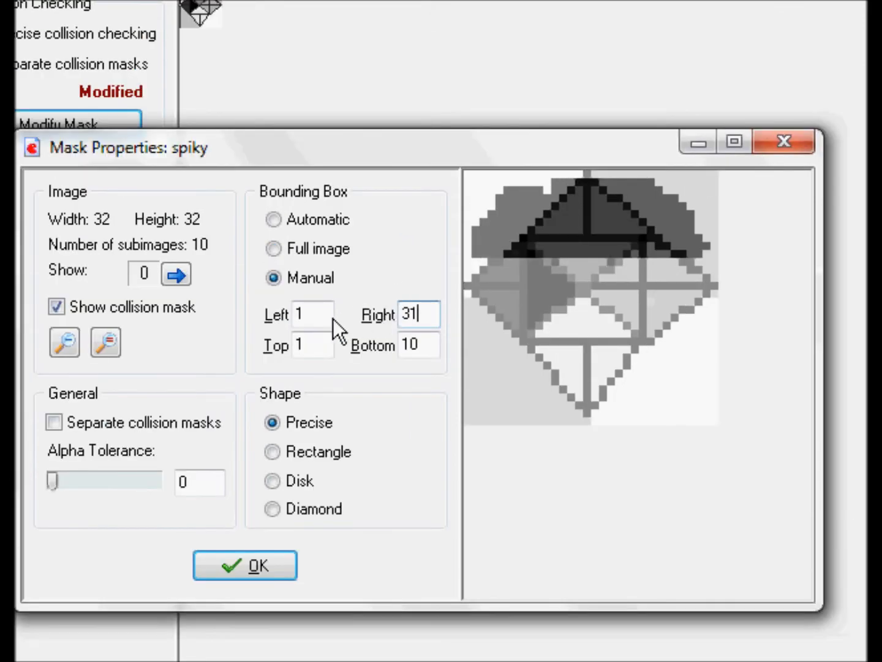
Set the bounding box's left and top edges to 0, keep its right edge at 31, and accept the mask
double_click(323, 315)
text(0)
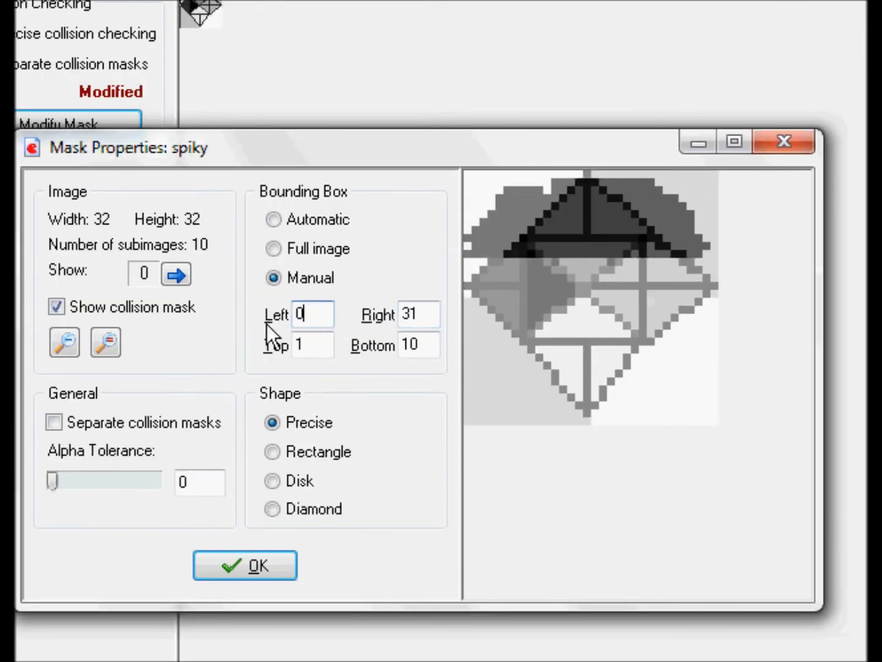
double_click(309, 350)
text(0)
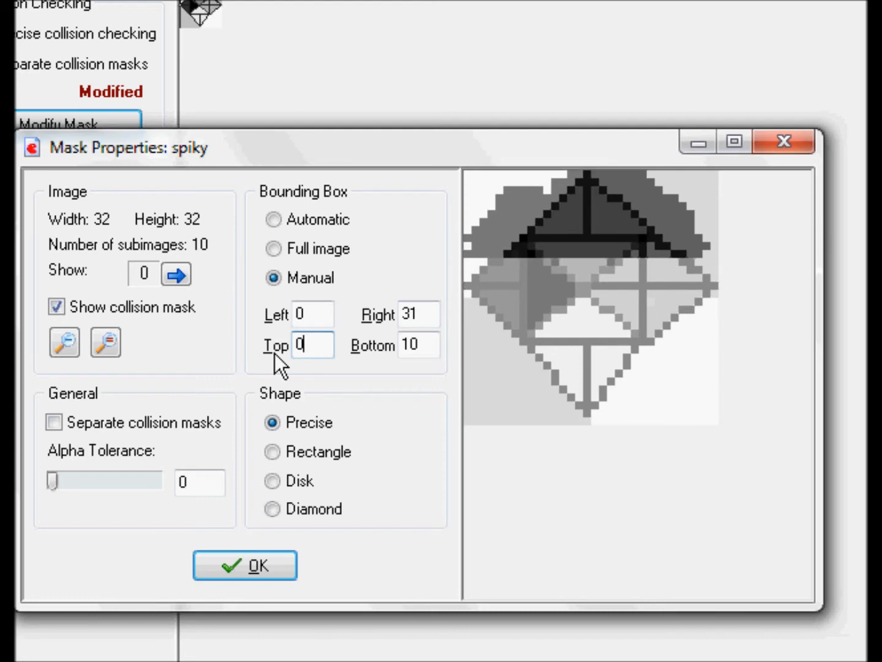
double_click(407, 314)
text(32)
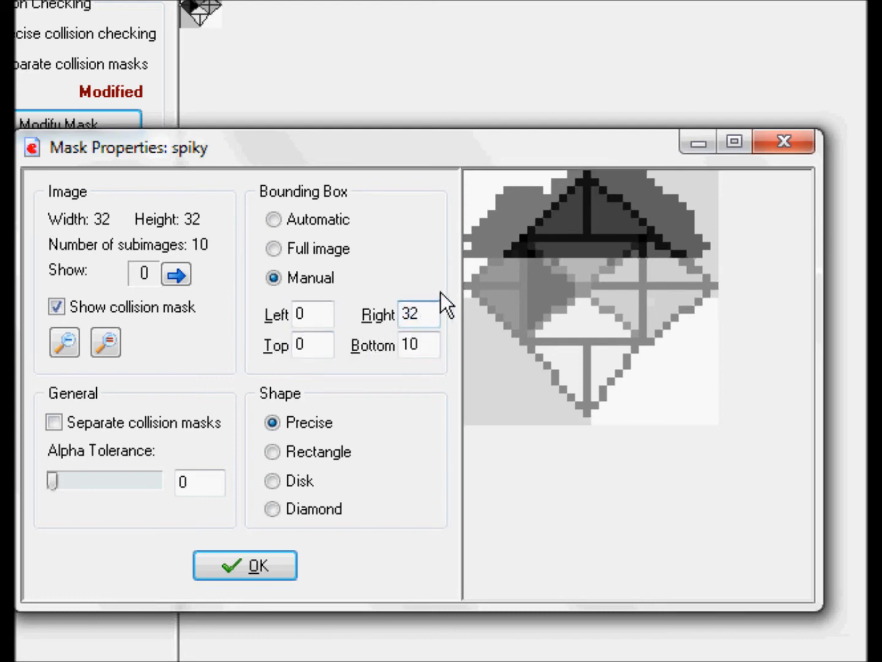
key(BackSpace)
text(1)
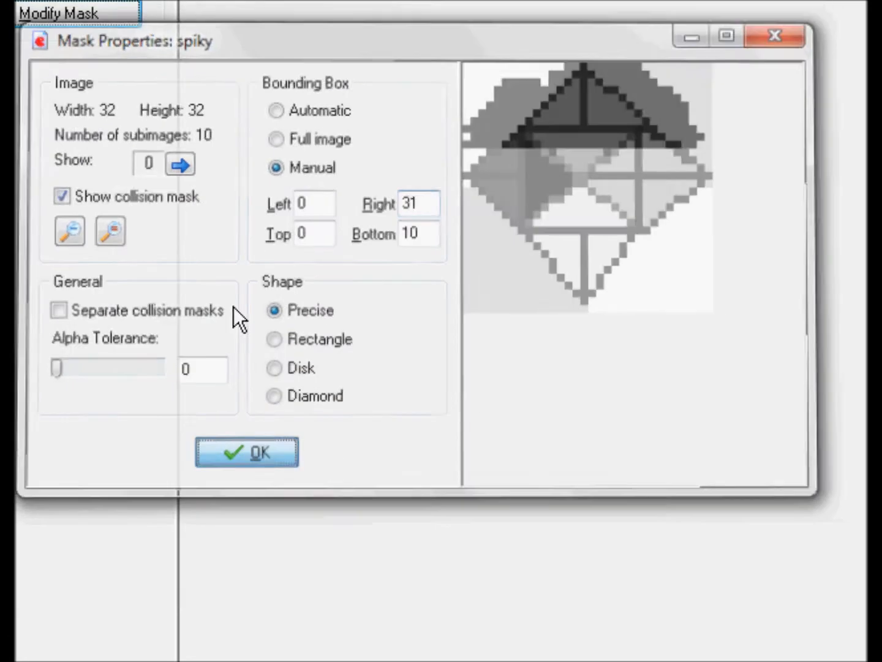
click(275, 567)
Rerun the game and guide the player through the maze, collecting a key and passing the lower key block into the spiky enemies' room
click(212, 75)
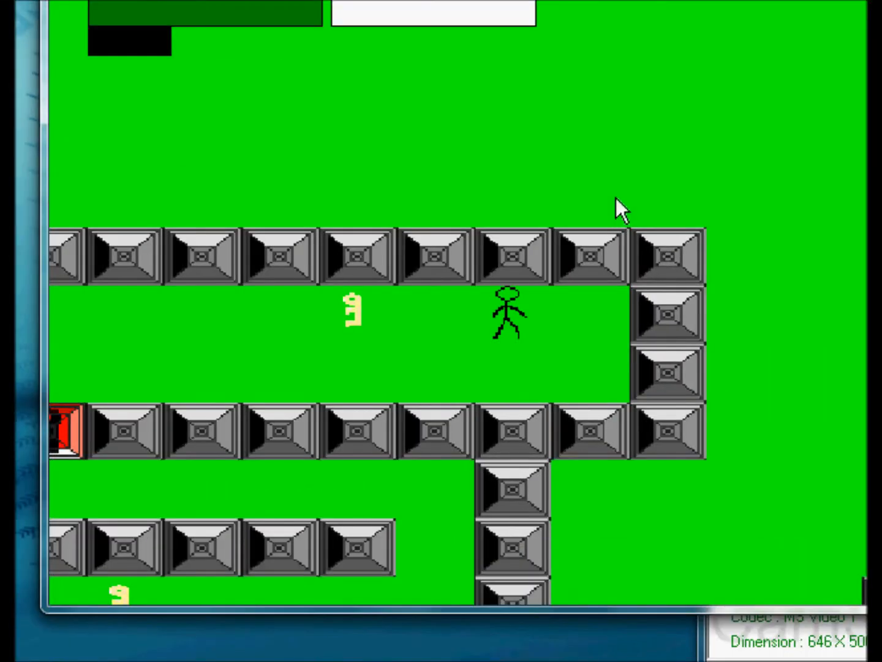
key(Left)
key(Down)
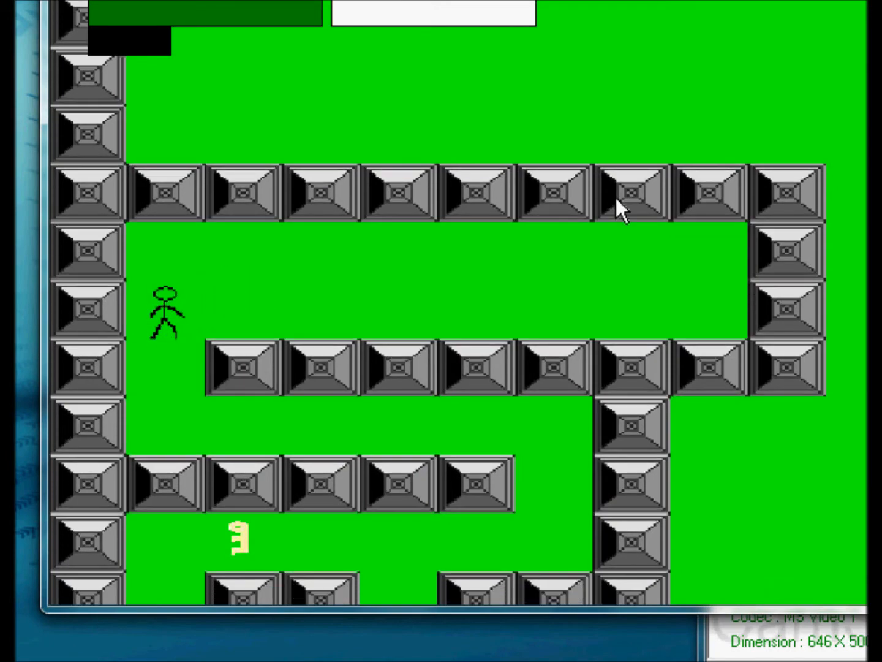
key(Right)
key(Down)
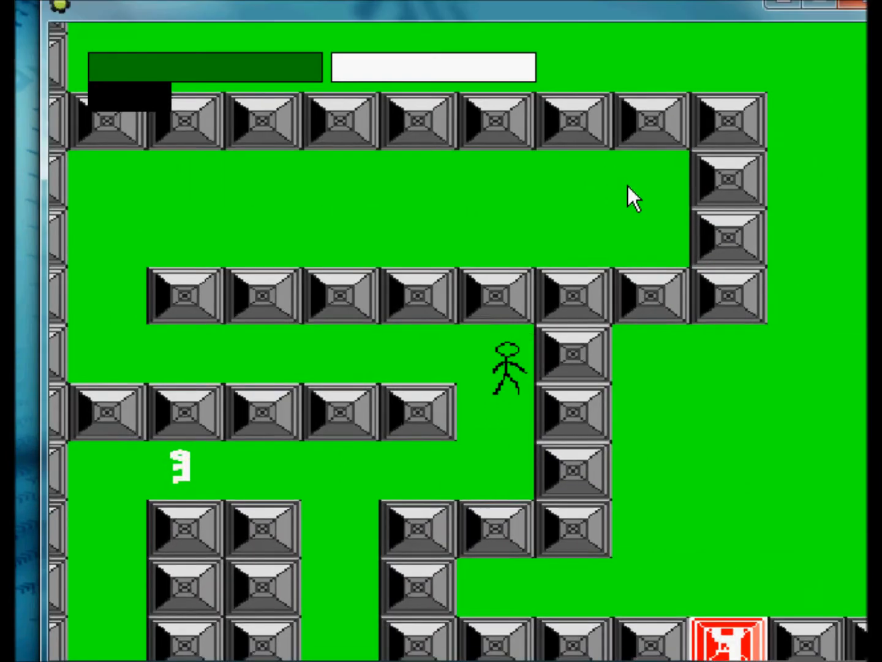
key(Left)
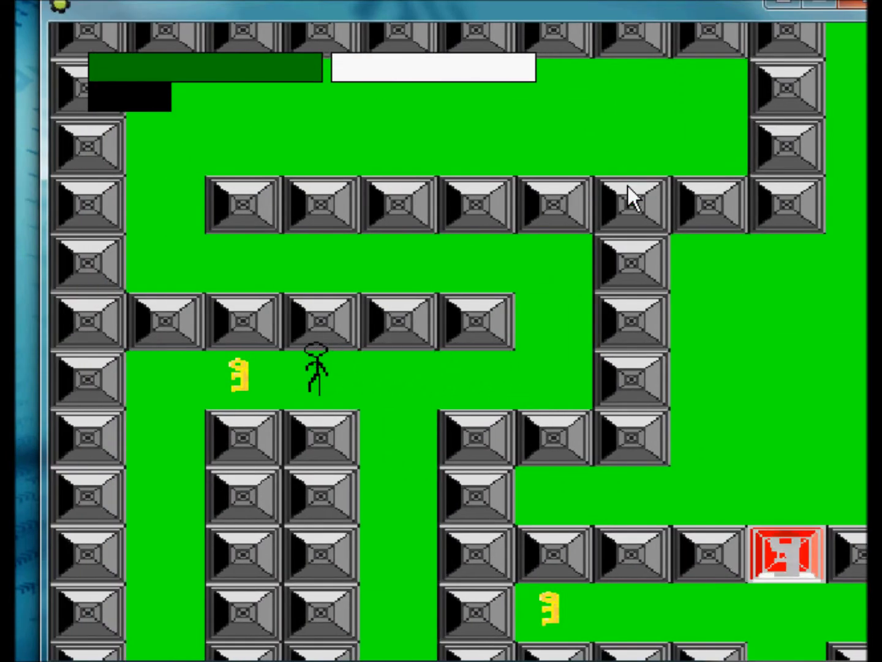
key(Right)
key(Down)
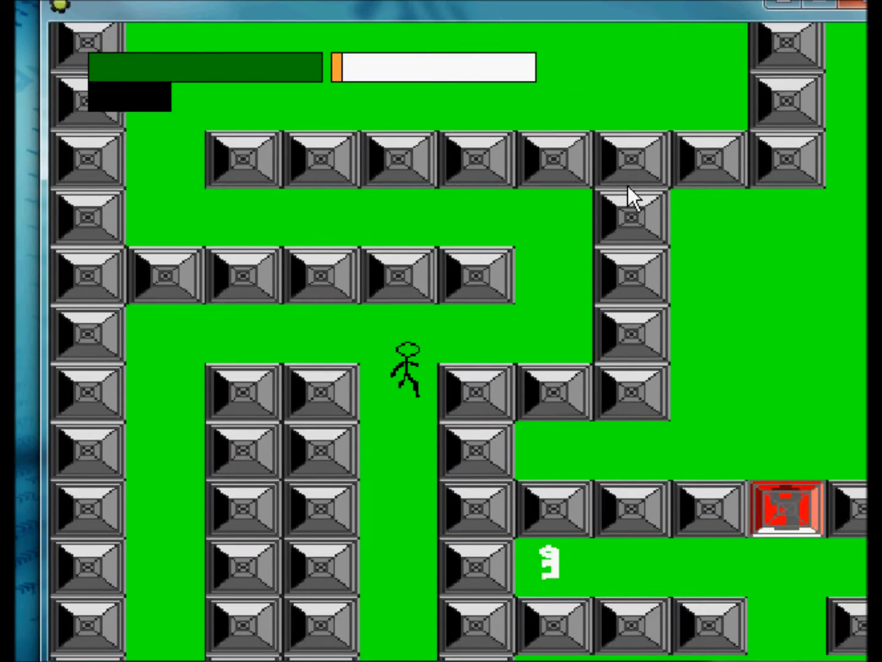
key(Down)
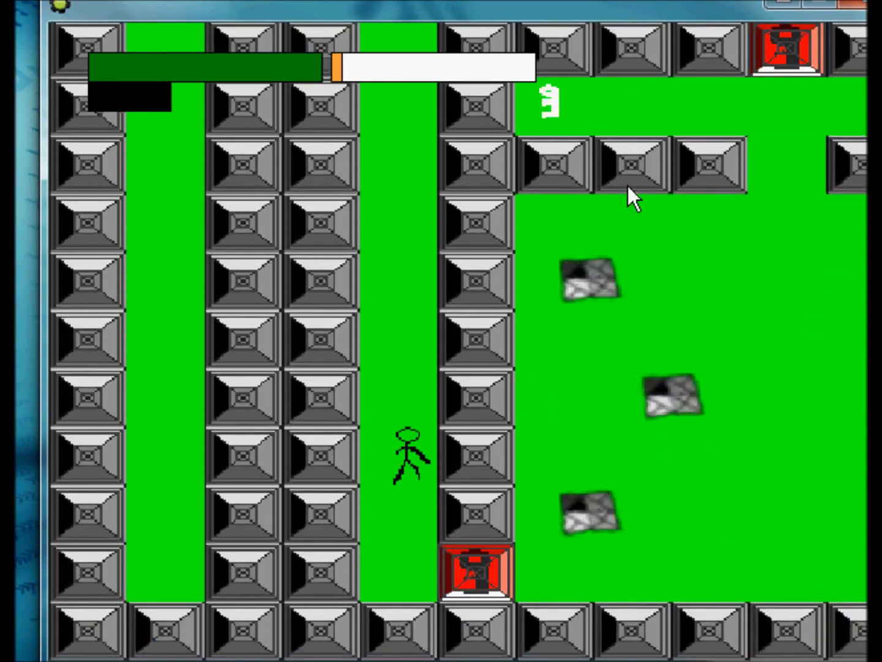
key(Right)
key(Right)
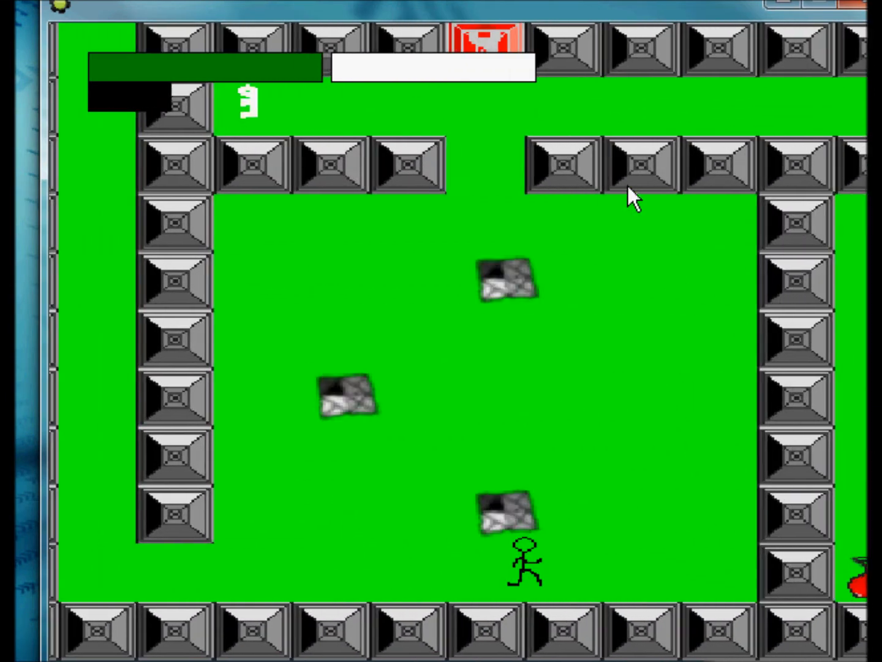
Move the player up and down in small steps beneath the lowest spiky enemy to test where the collision causes damage
key(Up)
key(Down)
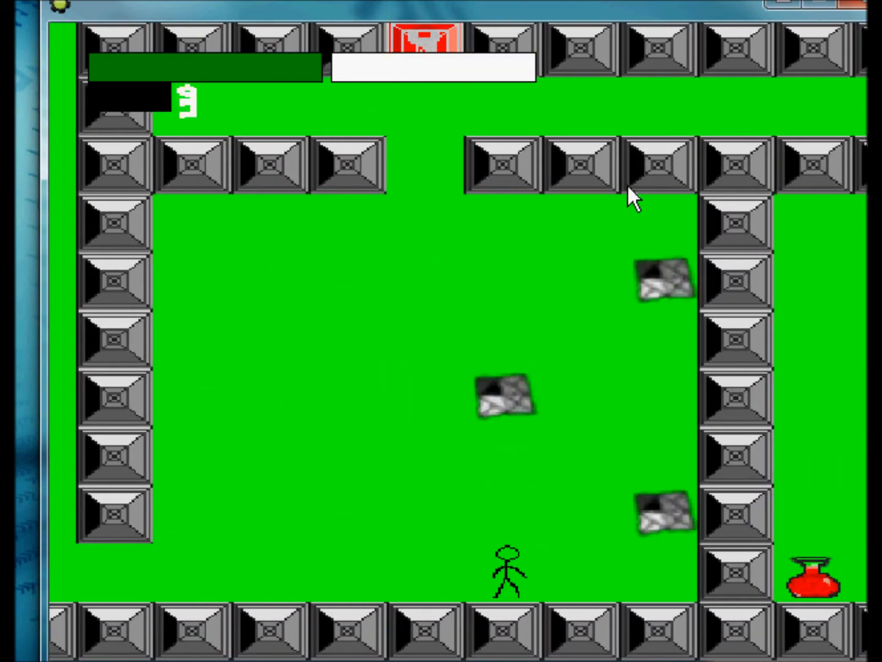
key(Up)
key(Down)
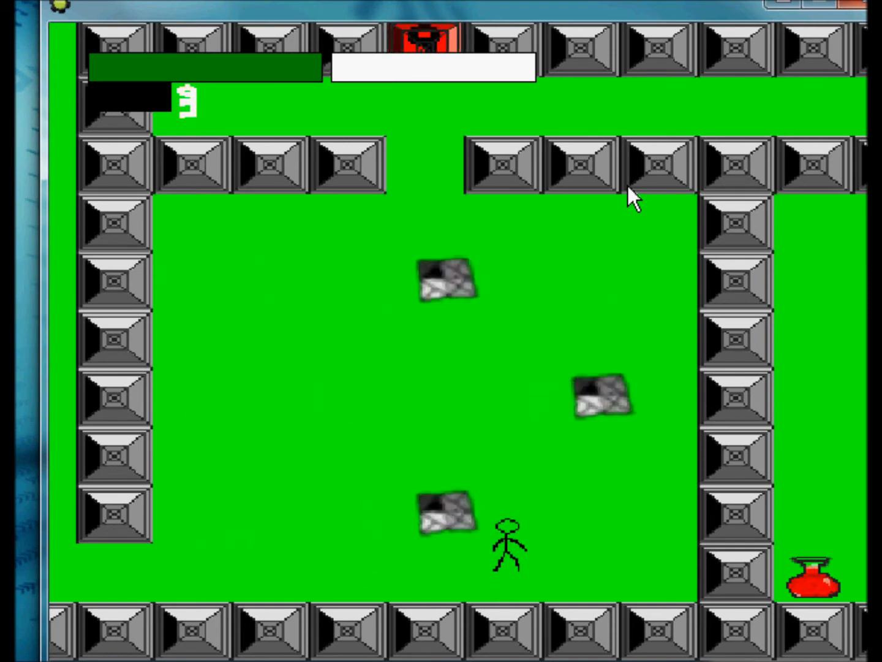
key(Up)
key(Down)
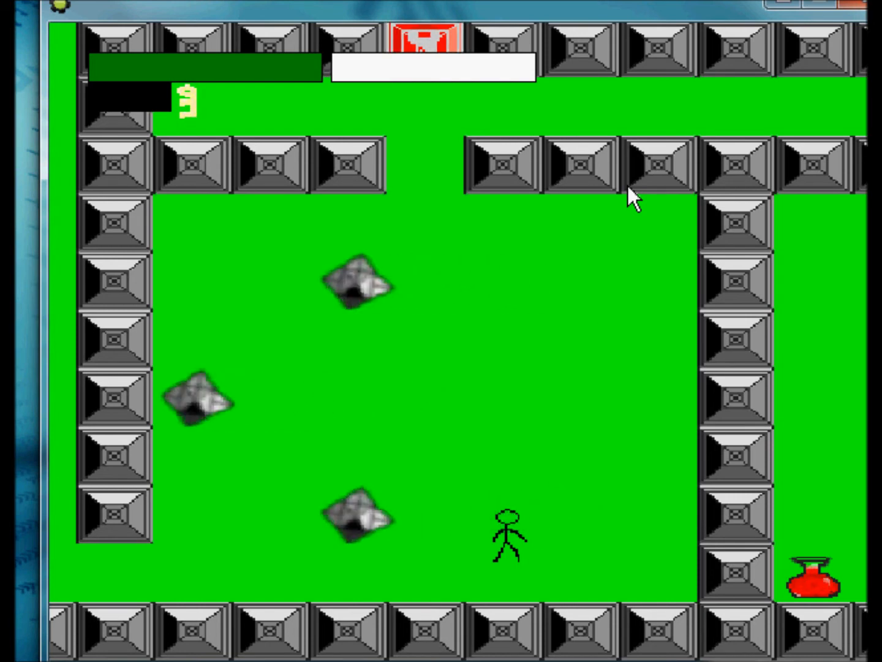
key(Up)
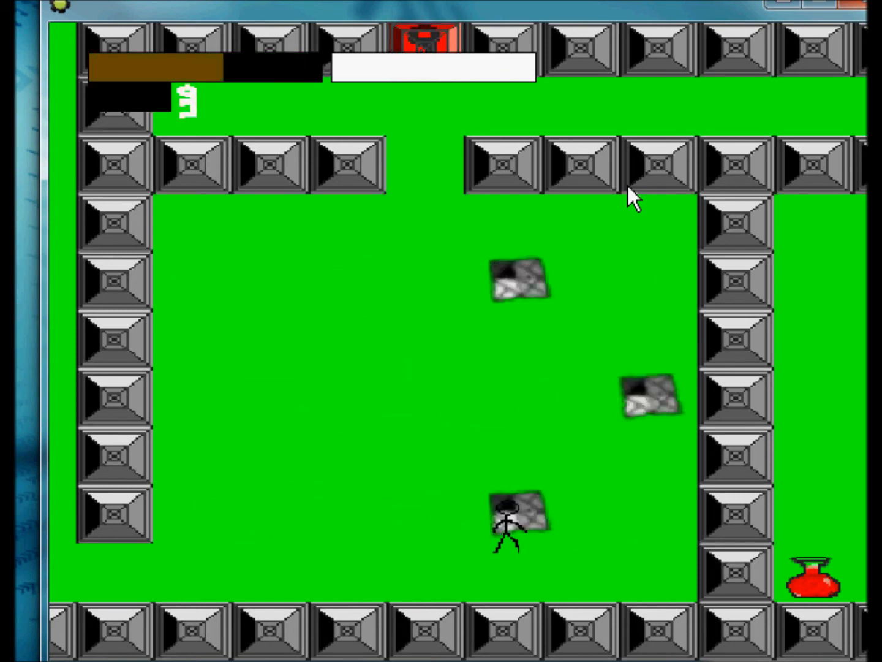
key(Right)
key(Down)
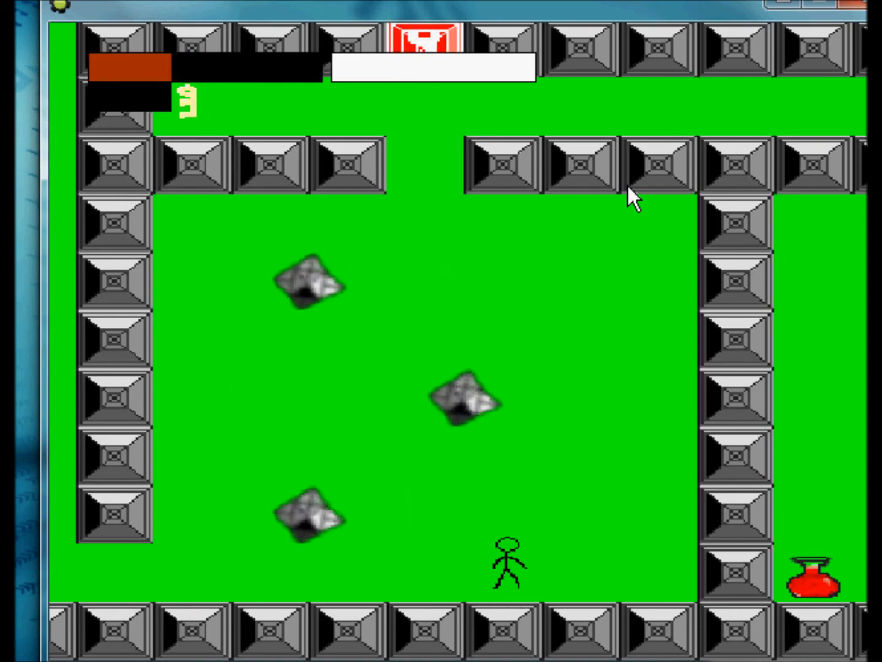
Walk the player back towards the room's entrance and return along the lower wall, clear of the lowest spiky enemy
key(Left)
key(Up)
key(Left)
key(Right)
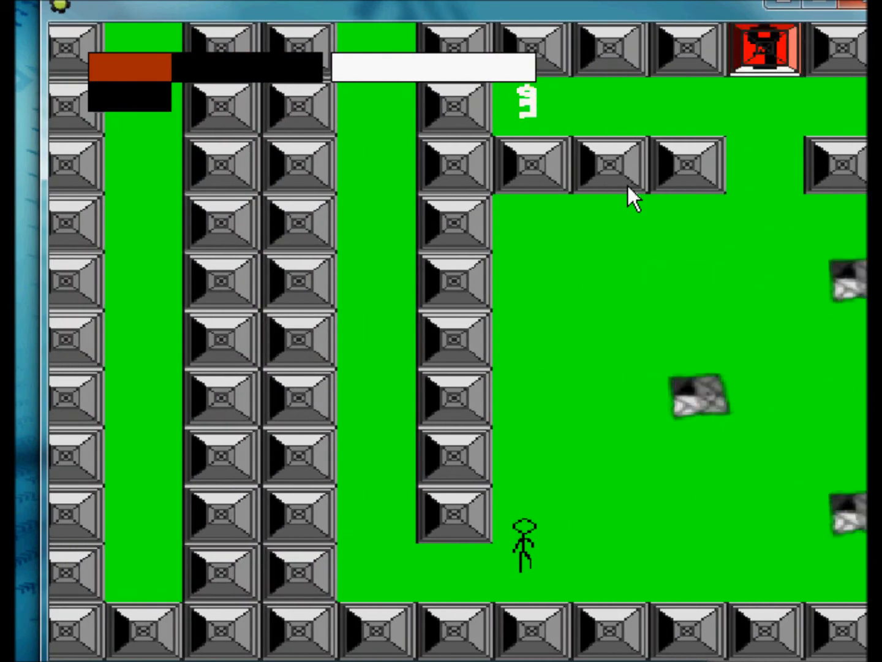
key(Down)
key(Left)
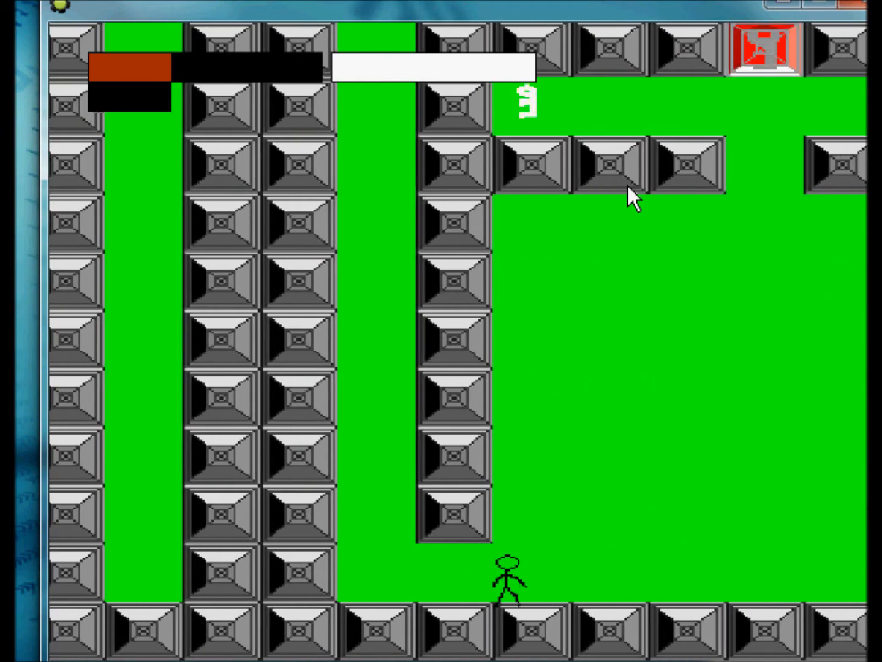
key(Right)
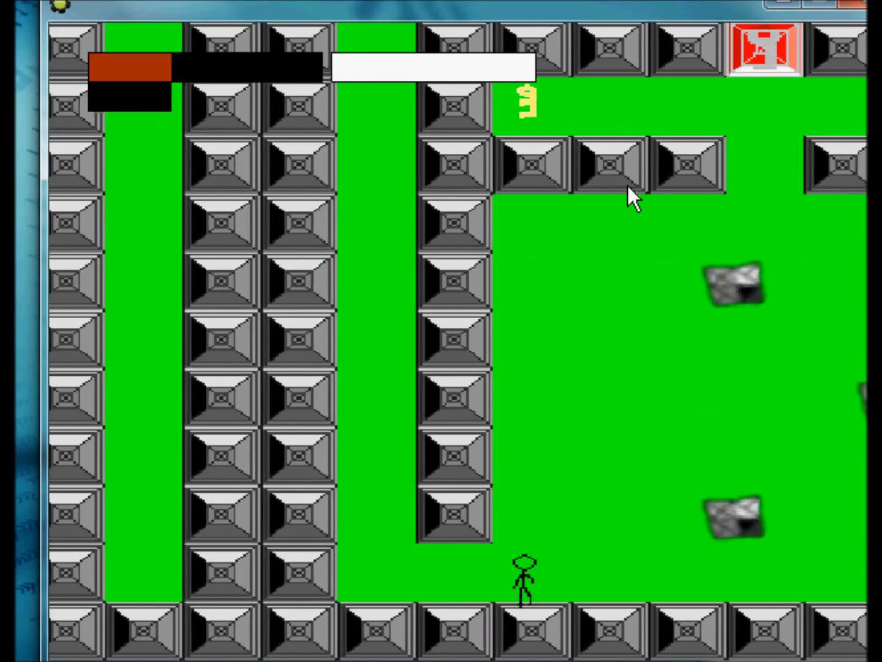
key(Right)
key(Left)
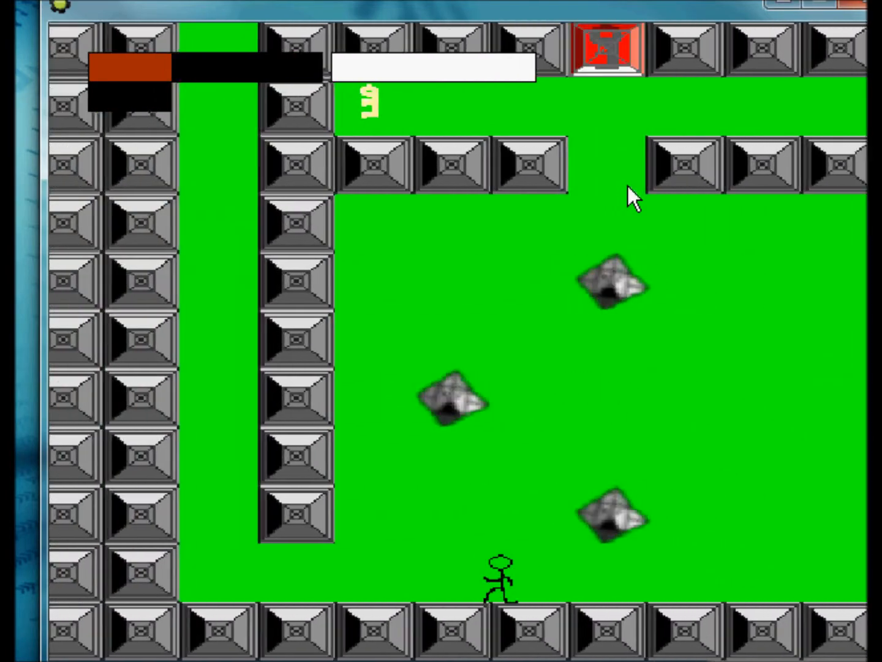
Reposition the player sideways just below the lowest spiky enemy's path for another collision test
key(Right)
key(Up)
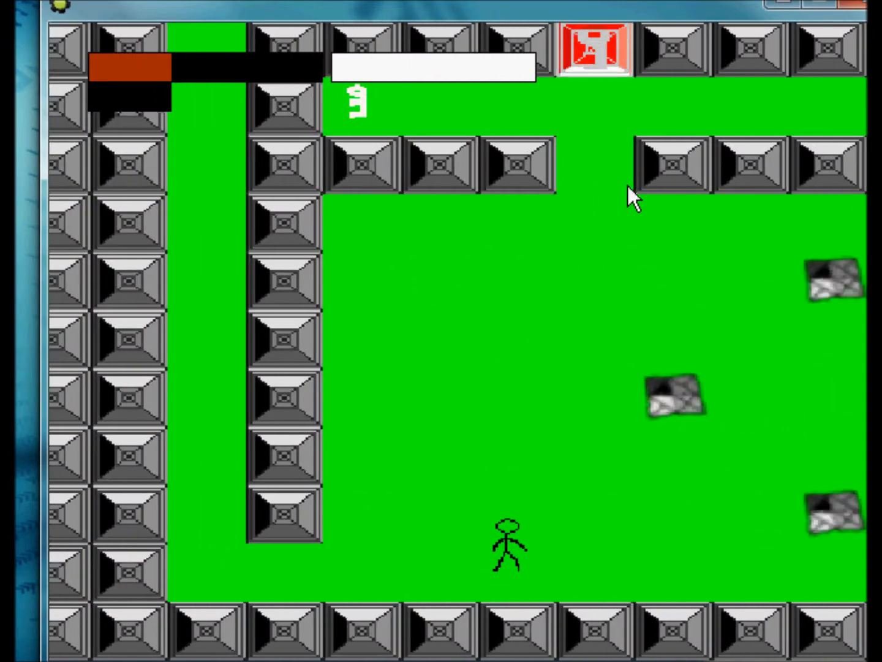
key(Left)
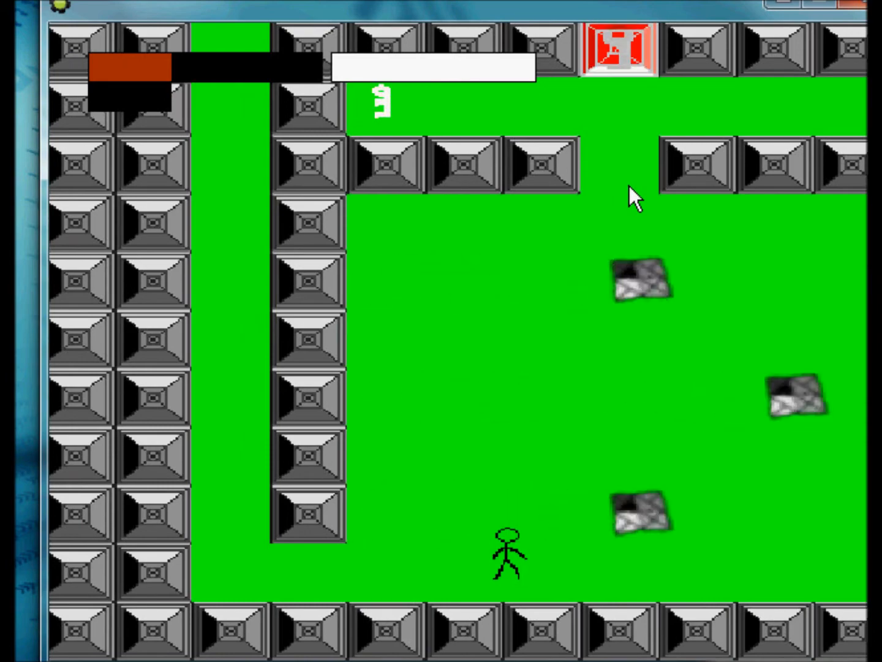
key(Right)
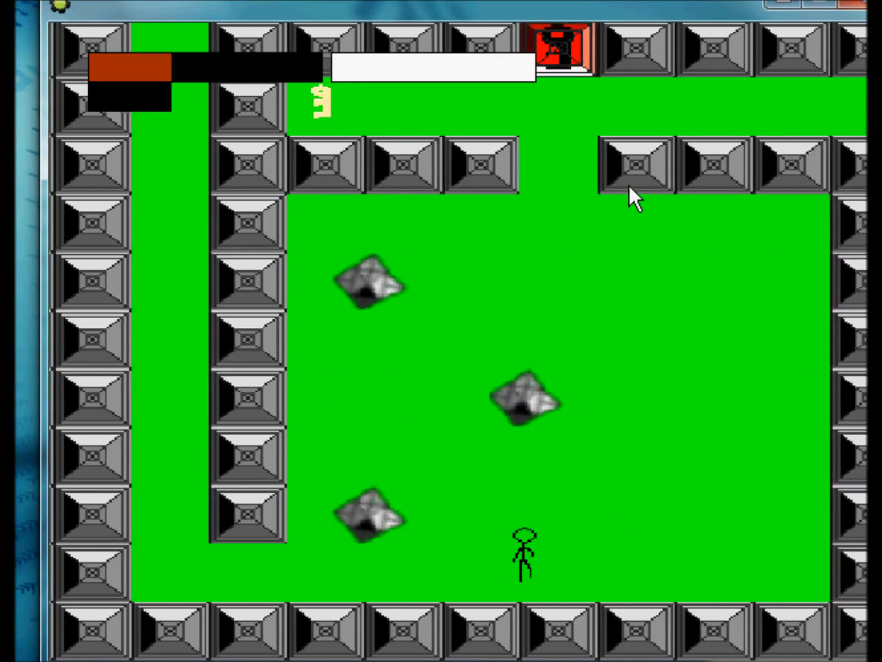
key(Left)
key(Right)
key(Left)
key(Right)
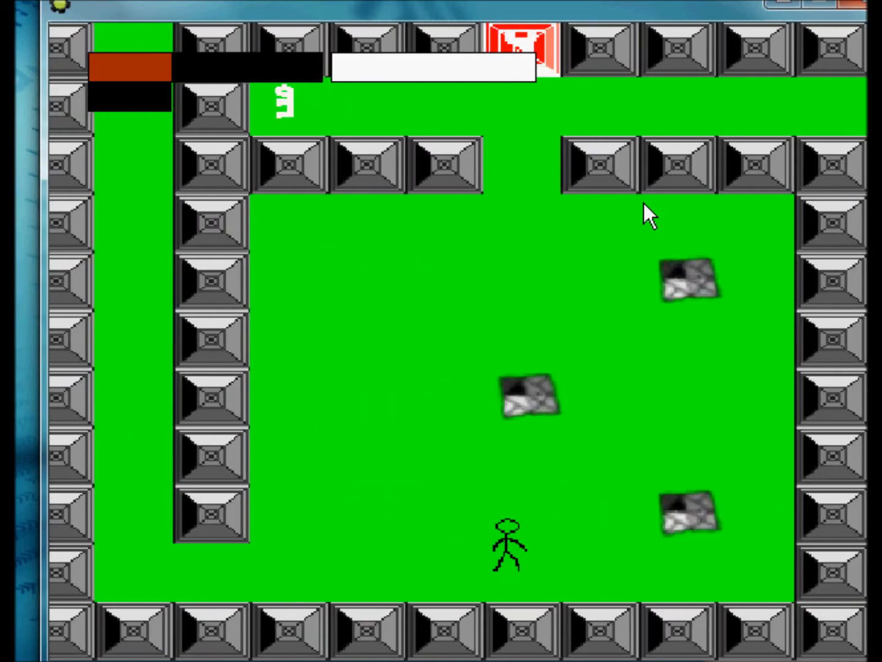
Step the player repeatedly up into the lowest spiky enemy's path and back out to test the collision damage again
key(Up)
key(Down)
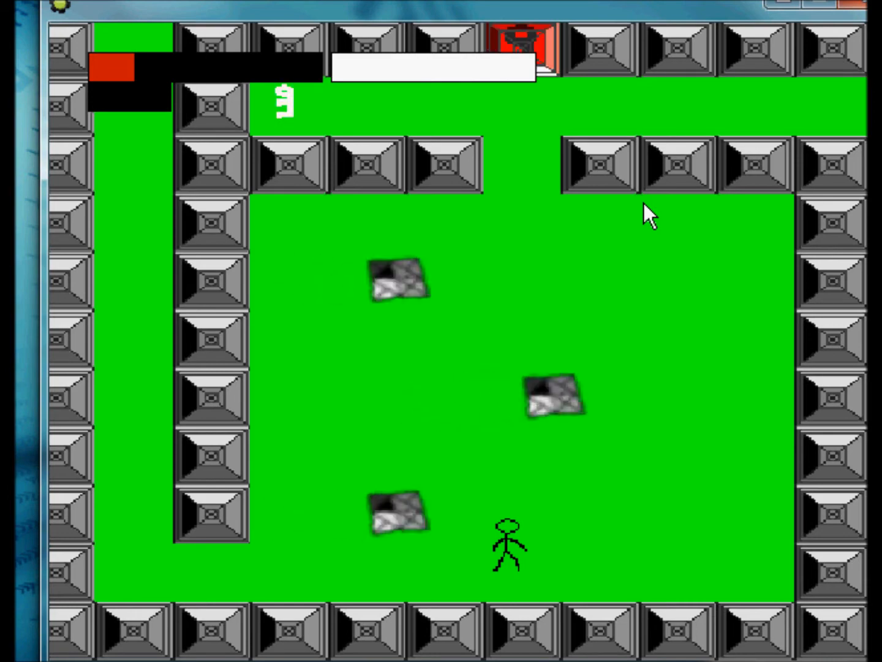
key(Left)
key(Right)
key(Up)
key(Down)
key(Up)
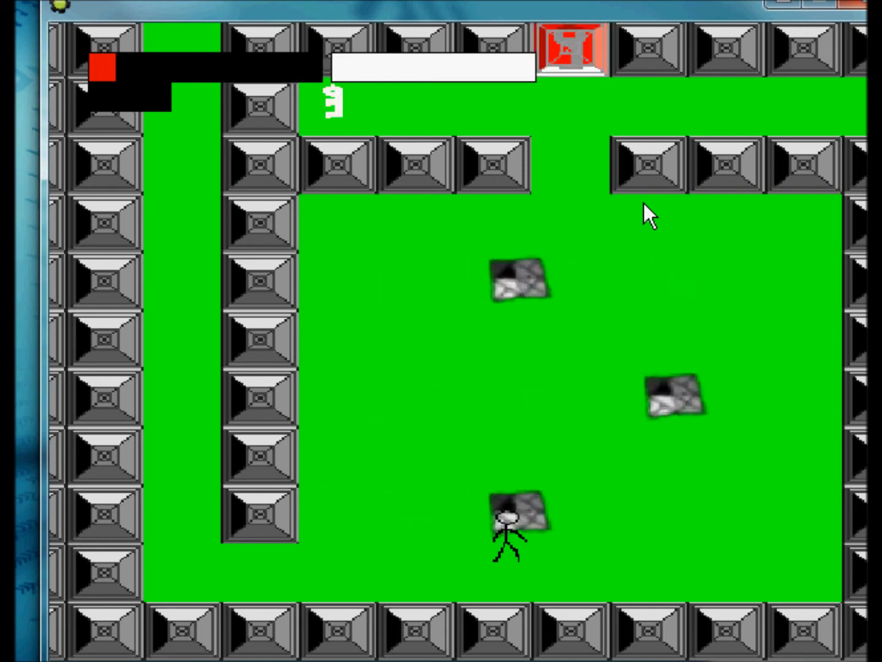
key(Right)
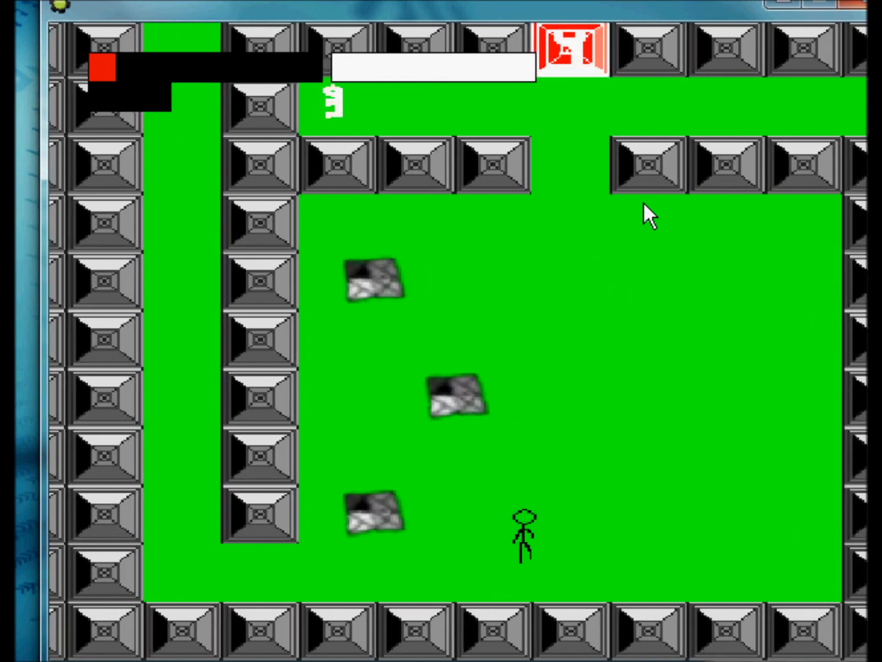
key(Left)
key(Up)
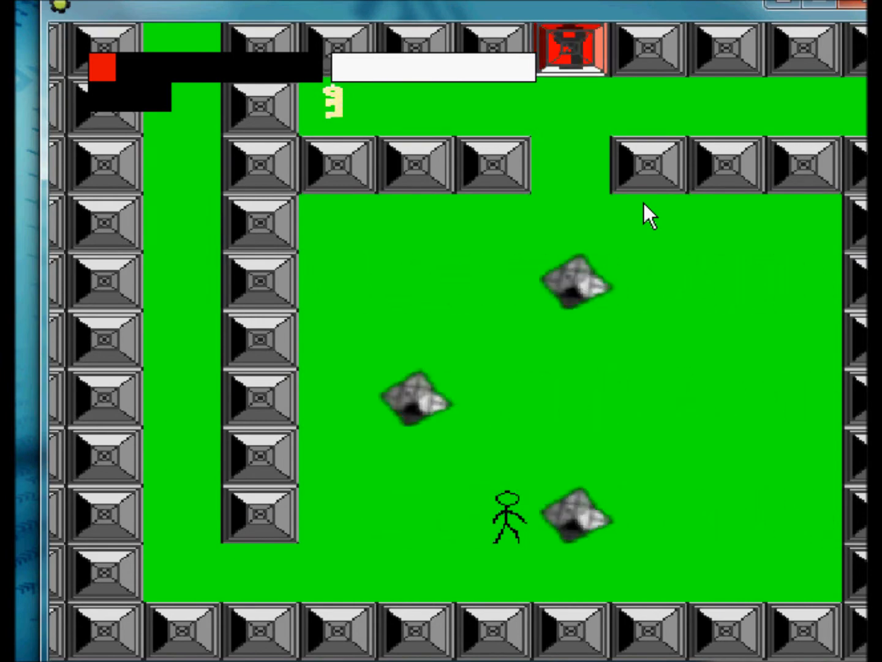
Lead the player up out of the enemy room, collect the key in the corridor above and open the key block
key(Left)
key(Right)
key(Up)
key(Up)
key(Up)
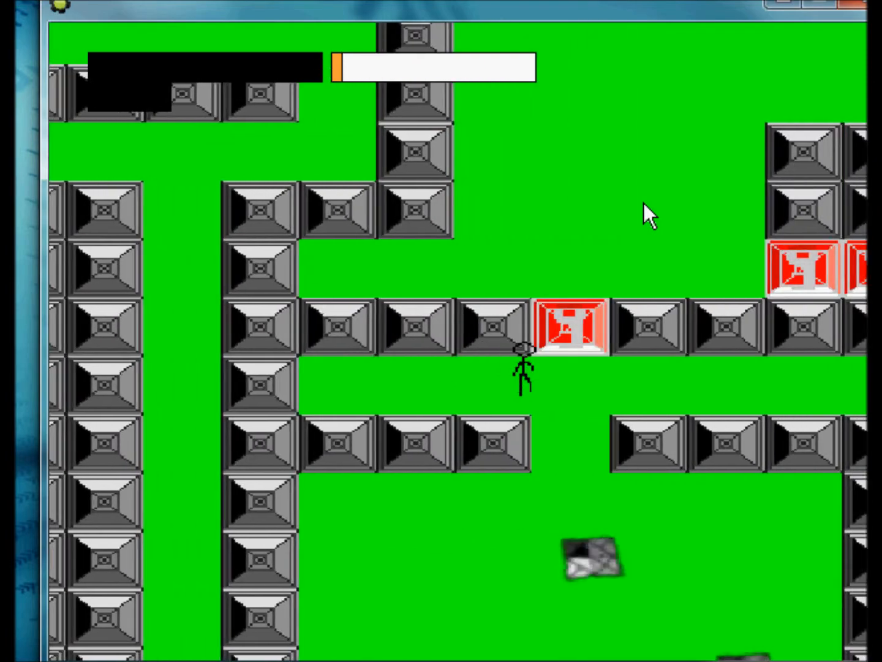
key(Up)
Walk the player around the open outer area and down to the lower wall to collect the red potion
key(Right)
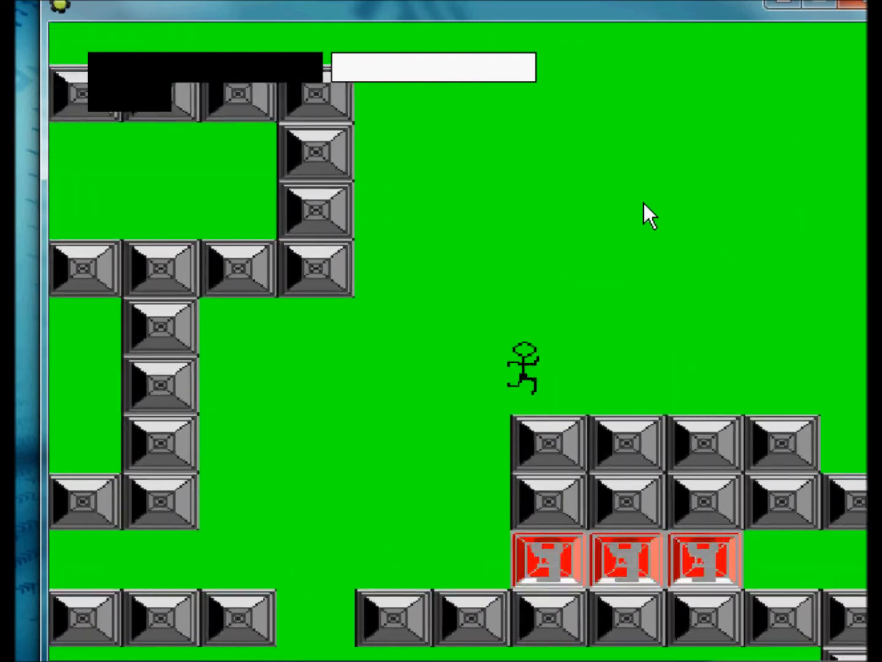
key(Right)
key(Down)
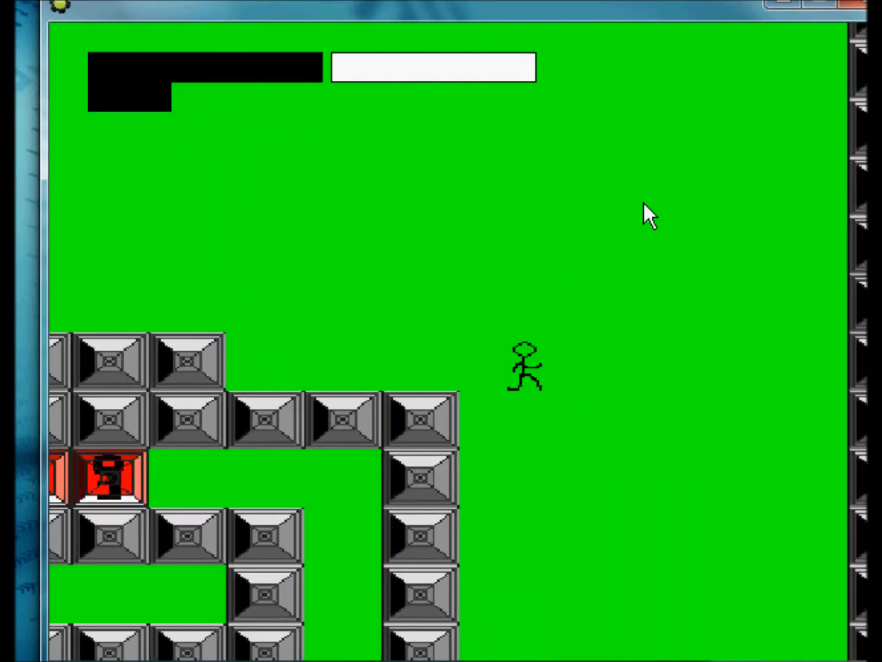
key(Down)
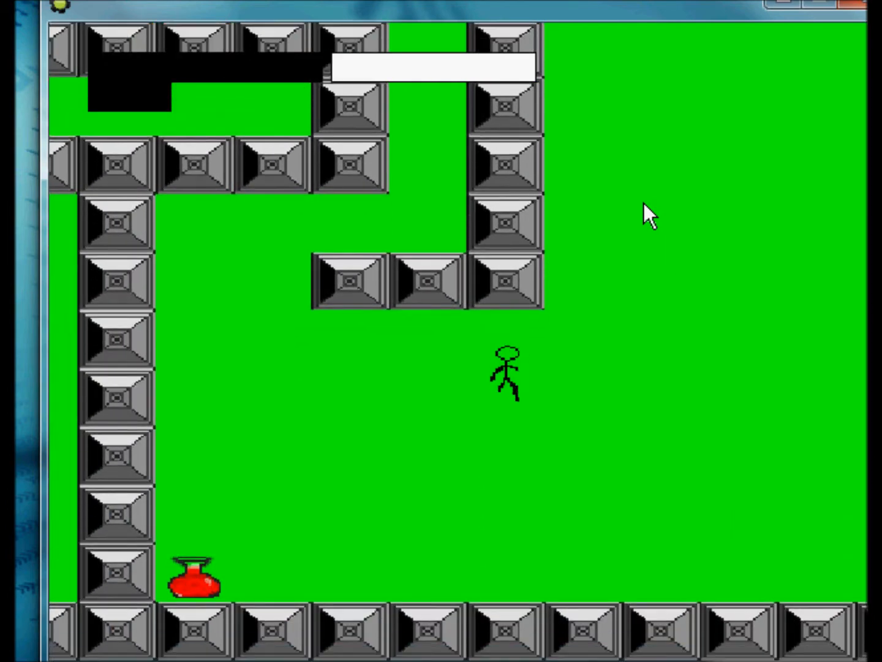
key(Left)
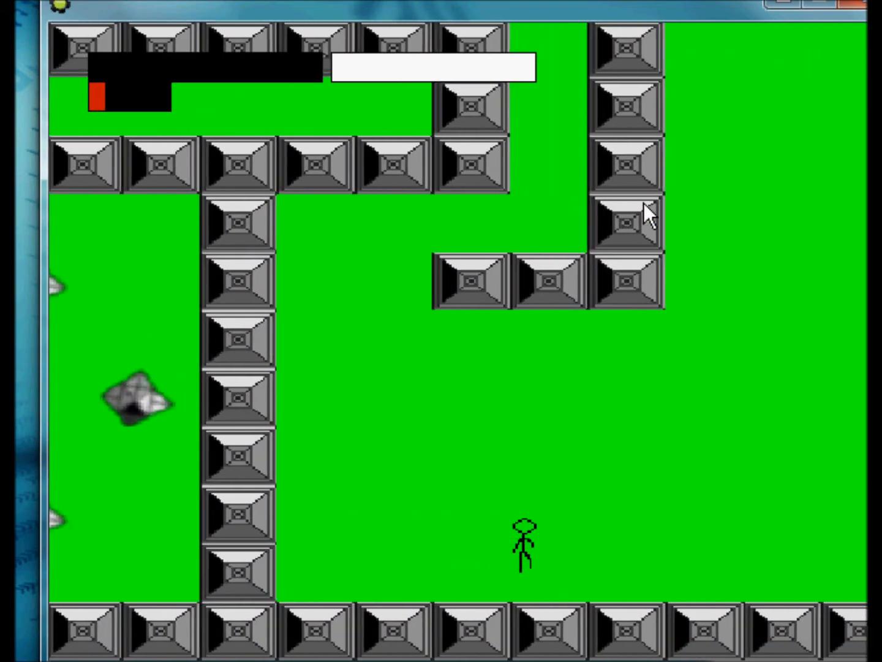
Return the player through the outer area and the opened key block gap into the spiky enemies' room
key(Right)
key(Up)
key(Up)
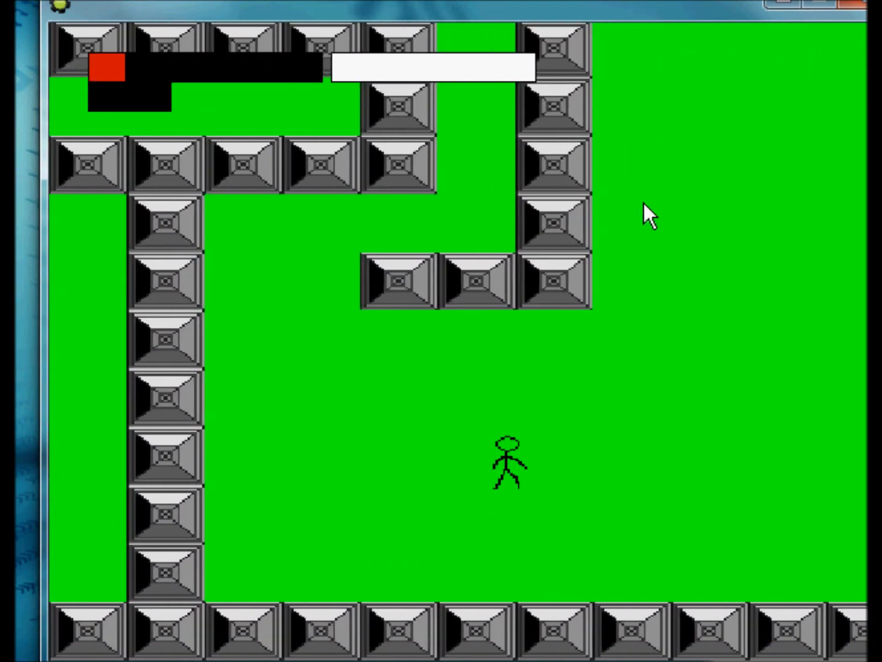
key(Right)
key(Up)
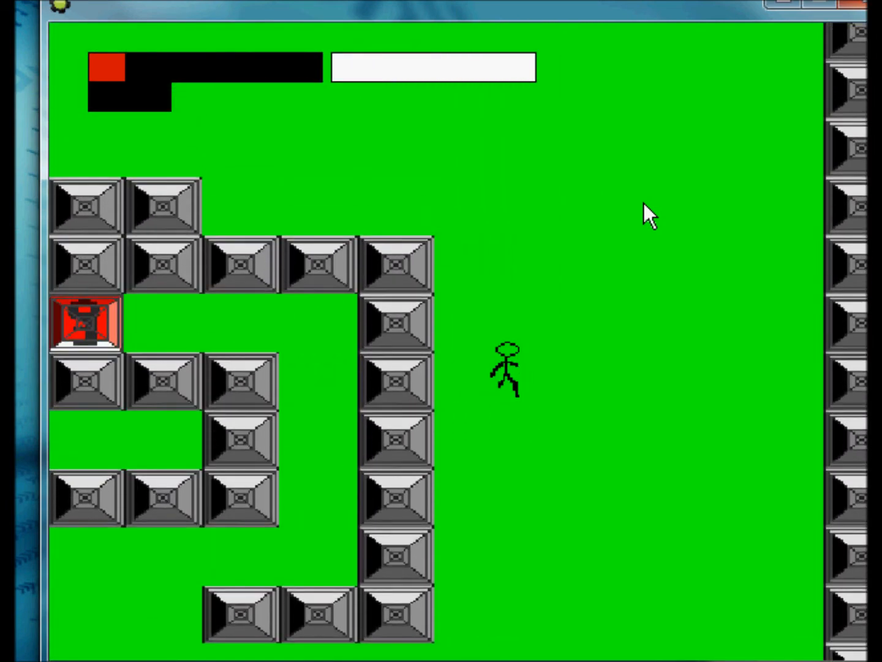
key(Left)
key(Up)
key(Left)
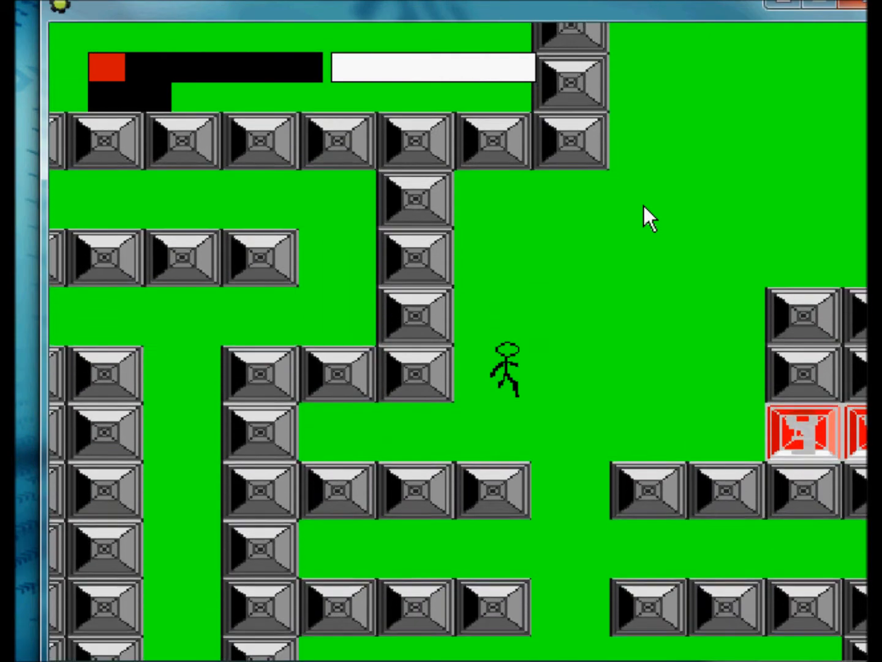
key(Right)
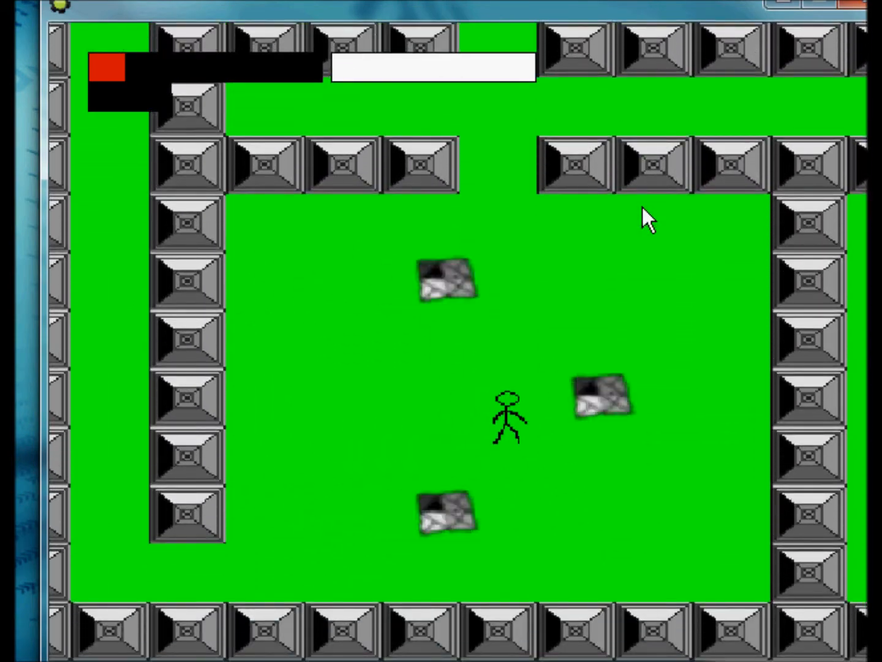
Walk the player out of the enemy room and up the side corridor to the maze's upper passages, and end the test run
key(Left)
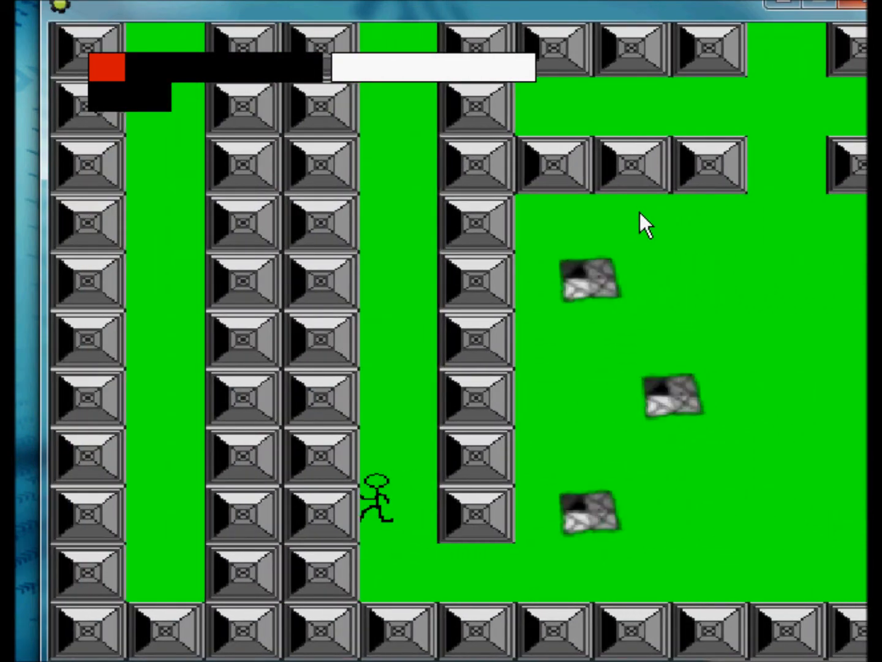
key(Up)
key(Right)
key(Up)
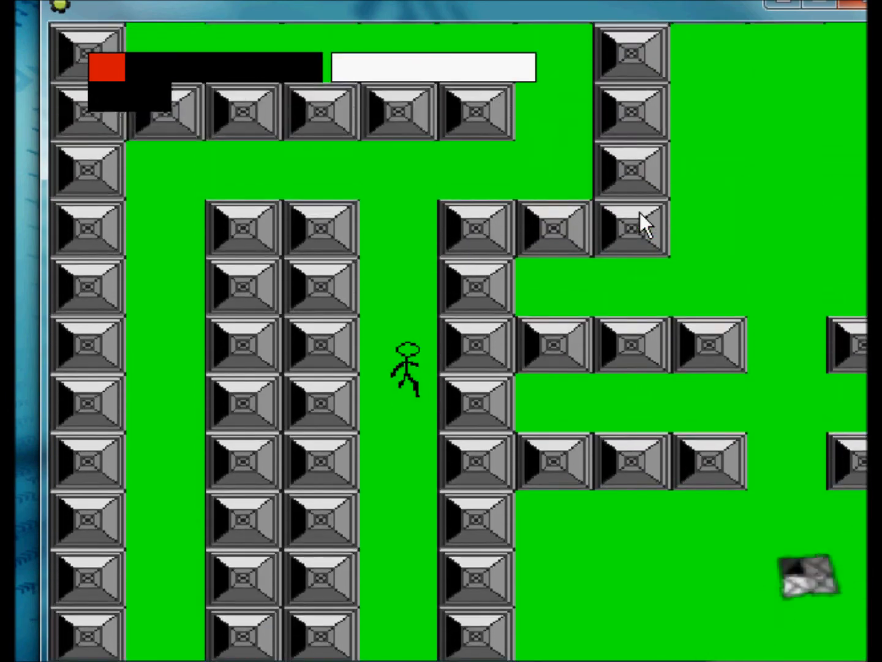
key(Right)
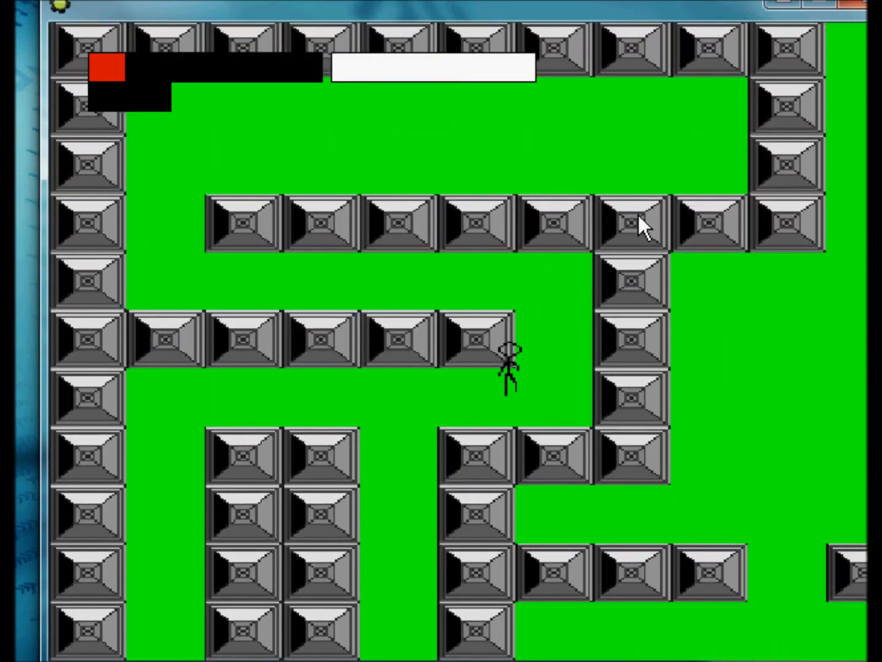
key(Escape)
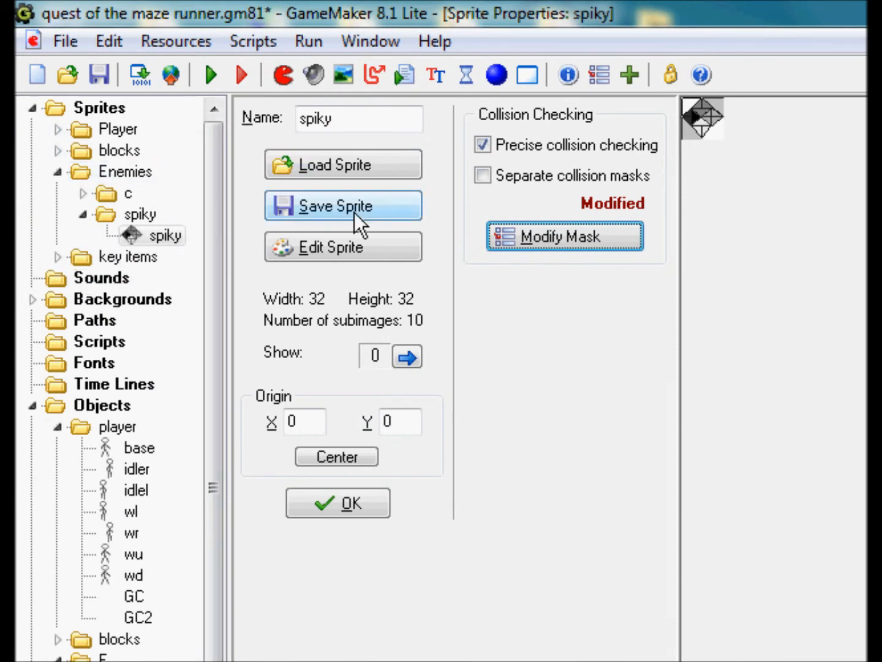
Close the spiky sprite's properties and review the base object's collision events for key pick up, key block, potions and spiky h
click(383, 504)
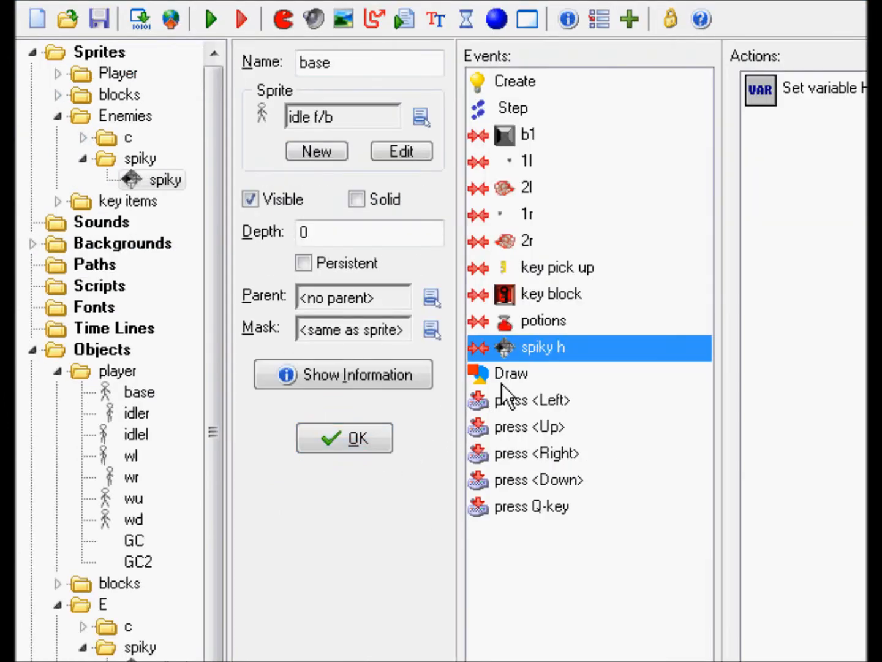
click(585, 320)
click(578, 350)
click(582, 322)
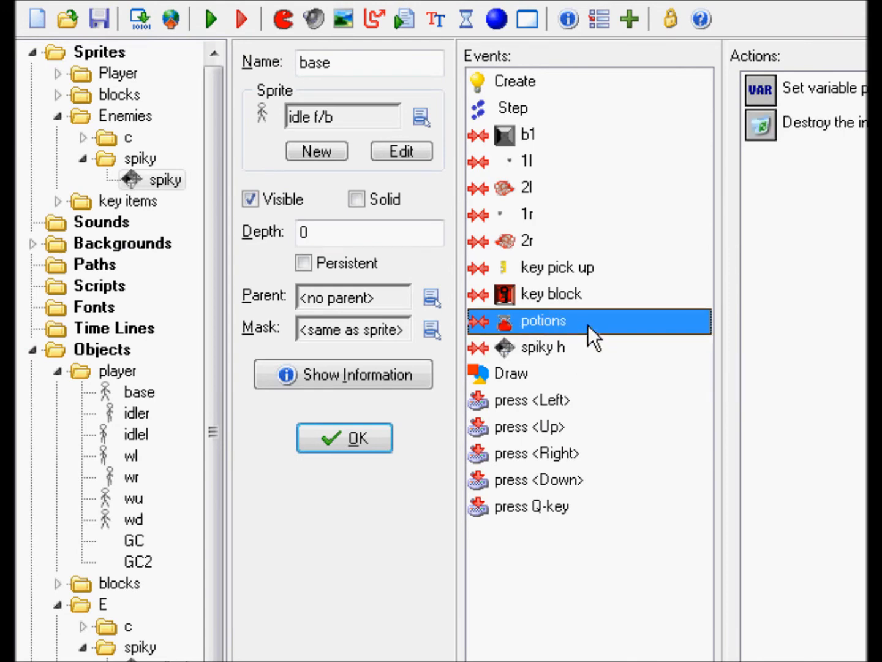
click(614, 298)
click(623, 268)
click(635, 295)
click(636, 330)
click(637, 347)
click(637, 313)
click(636, 297)
click(638, 278)
click(638, 295)
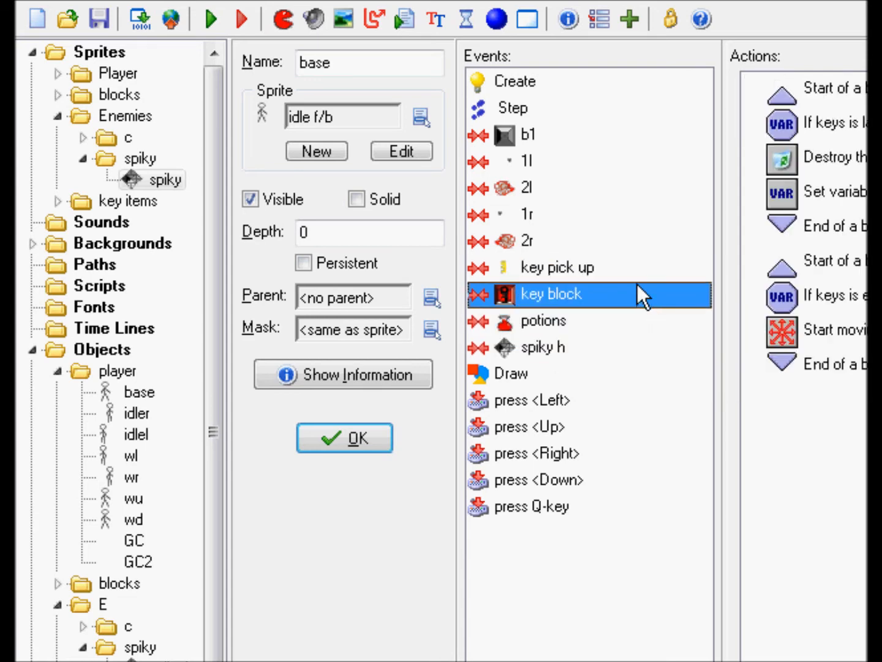
Open room1 and examine the maze layout from the player's start to the spiky enemies' room
double_click(181, 498)
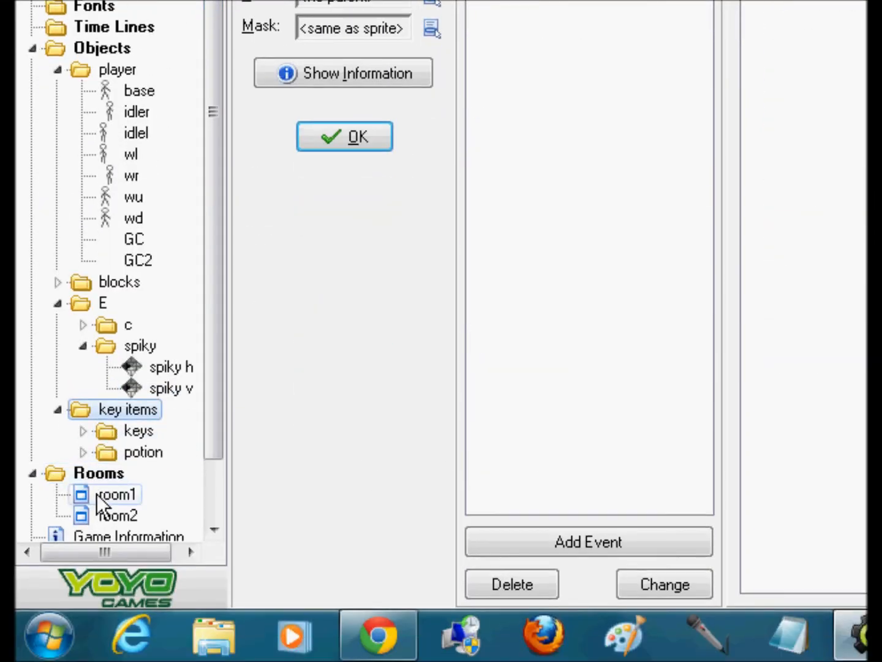
double_click(96, 493)
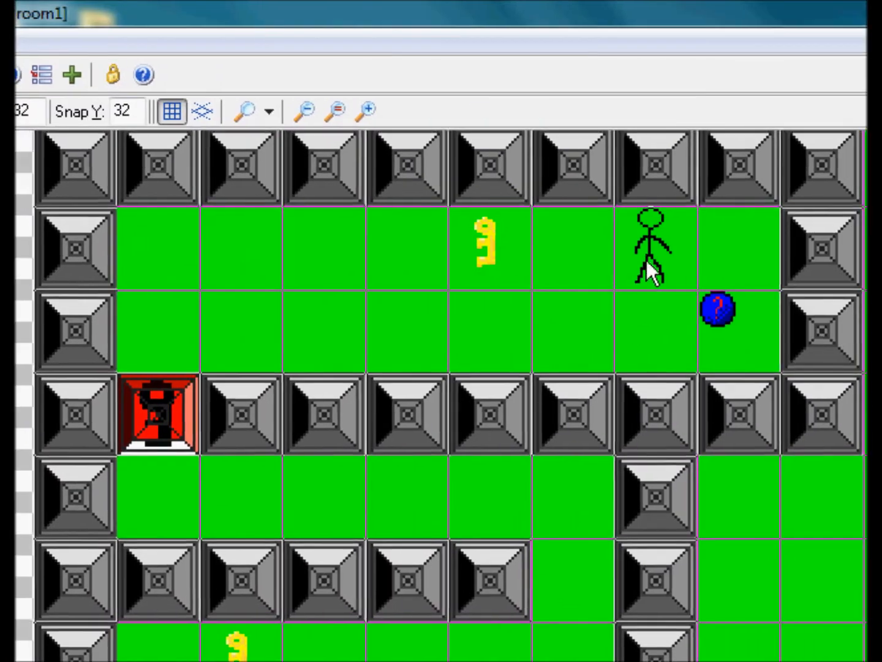
middle_drag(647, 262, 812, 349)
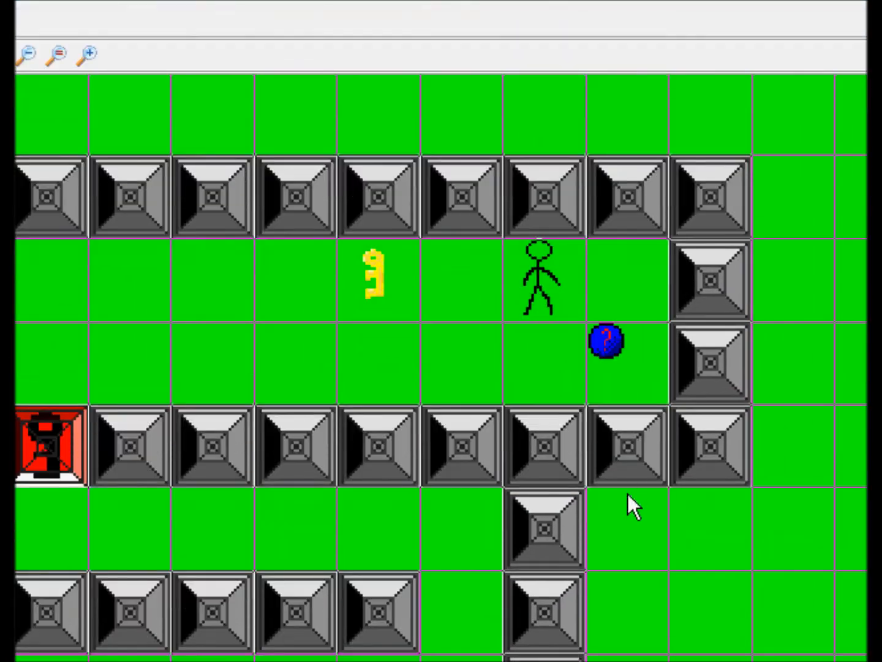
middle_drag(628, 494, 640, 429)
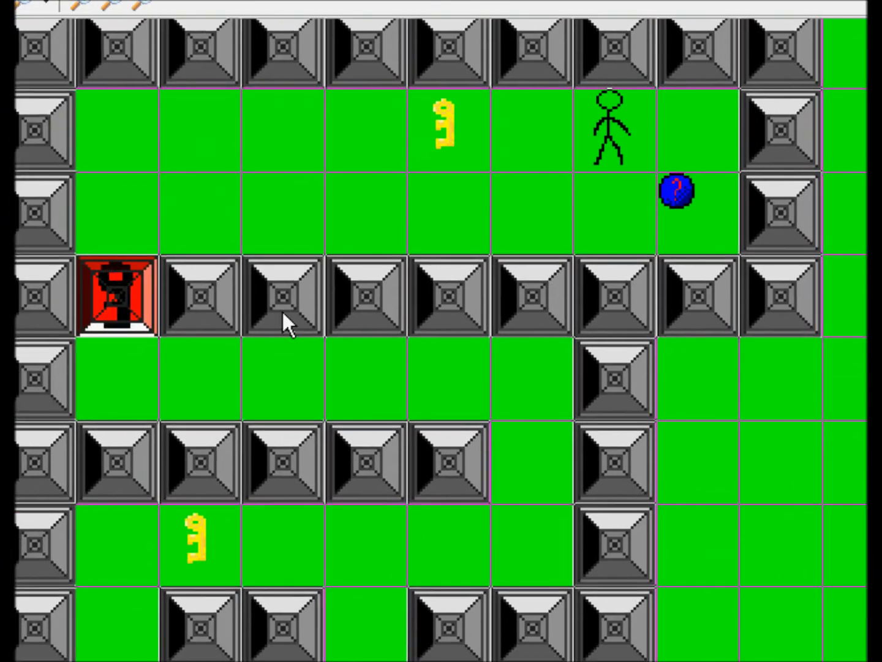
middle_drag(281, 331, 289, 164)
middle_drag(479, 428, 284, 137)
middle_drag(402, 368, 380, 113)
middle_drag(371, 288, 383, 135)
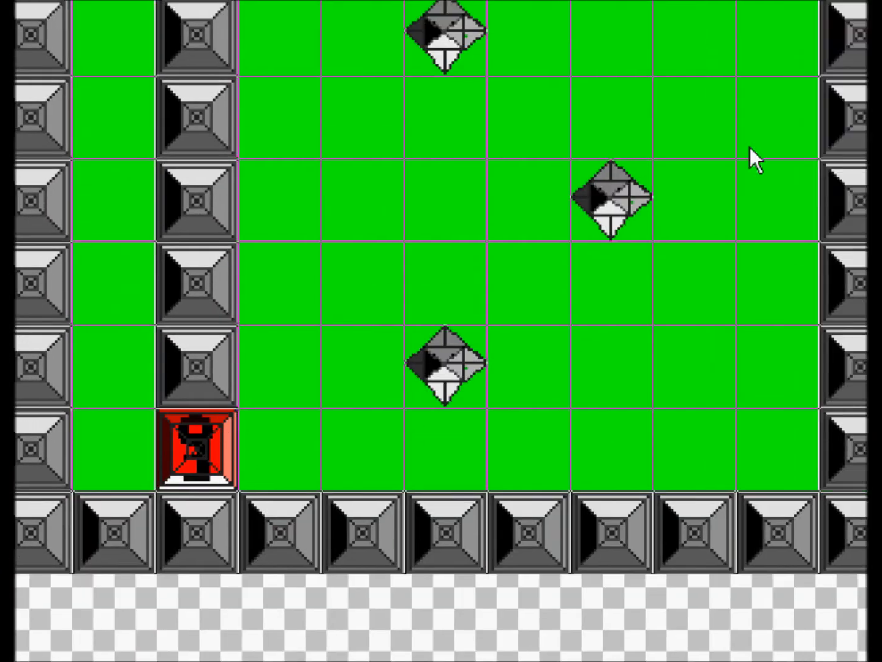
middle_drag(803, 93, 612, 442)
middle_drag(318, 190, 449, 334)
middle_drag(383, 190, 256, 385)
middle_drag(573, 190, 606, 409)
middle_drag(268, 298, 523, 489)
scroll(281, 227, down, 5)
middle_drag(281, 227, 448, 228)
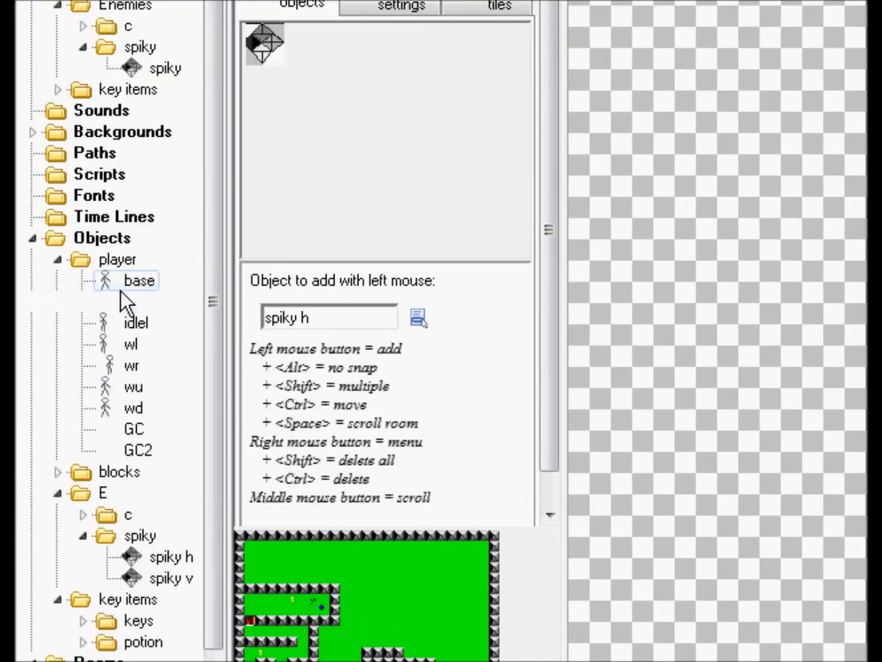
Set the HP change in the base object's spiky h collision event to -5, relative
double_click(123, 286)
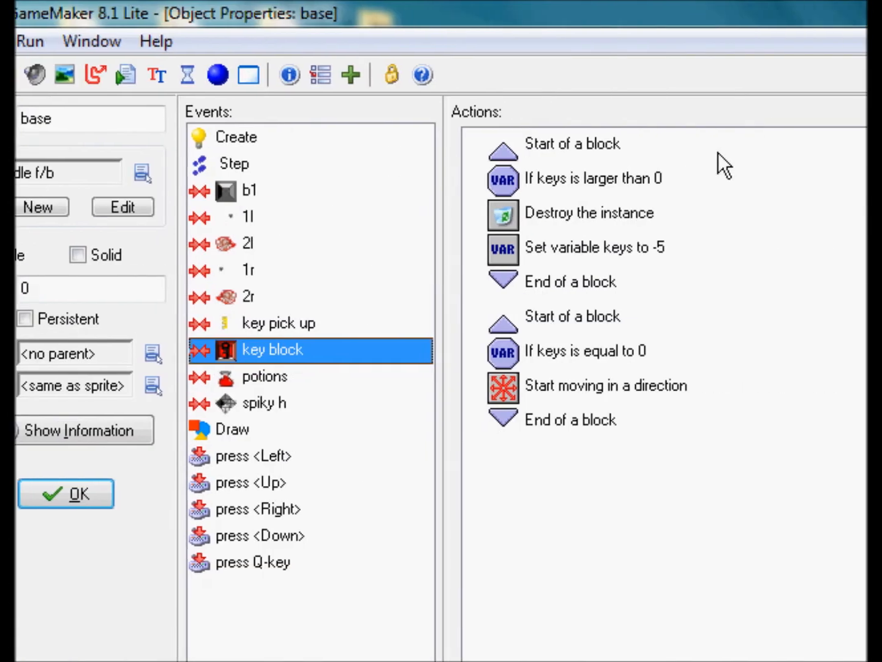
click(202, 403)
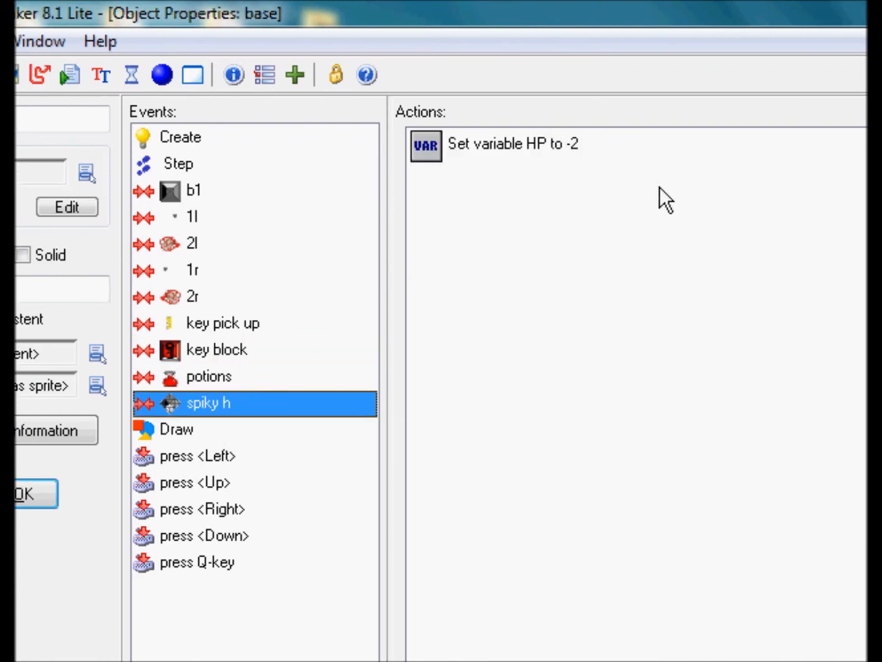
double_click(539, 146)
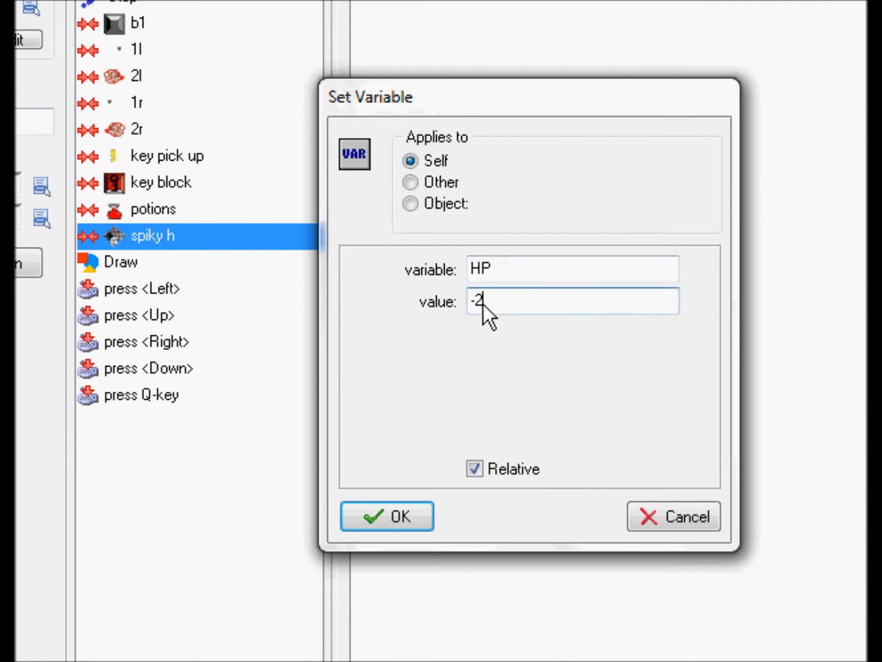
text(5)
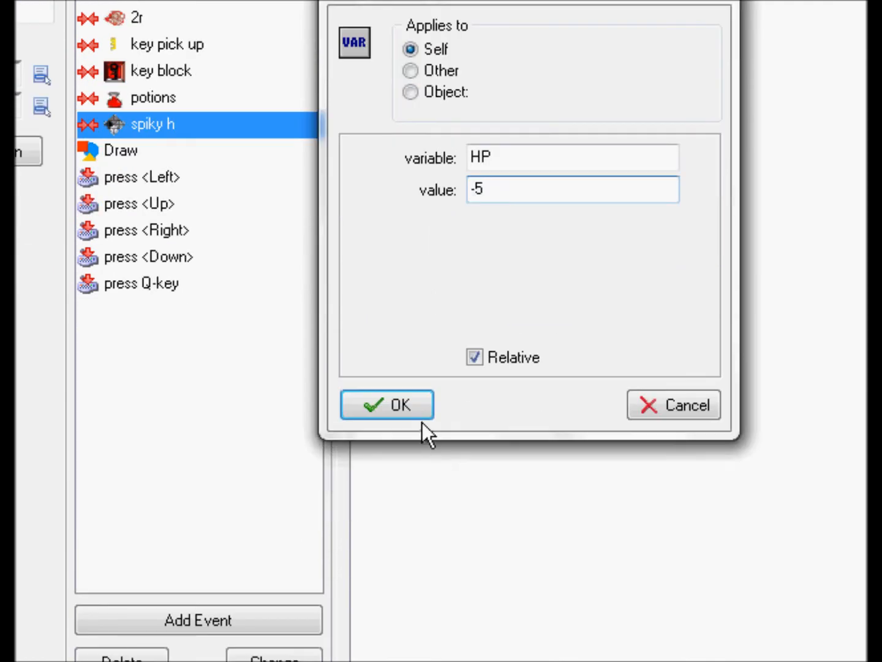
click(422, 524)
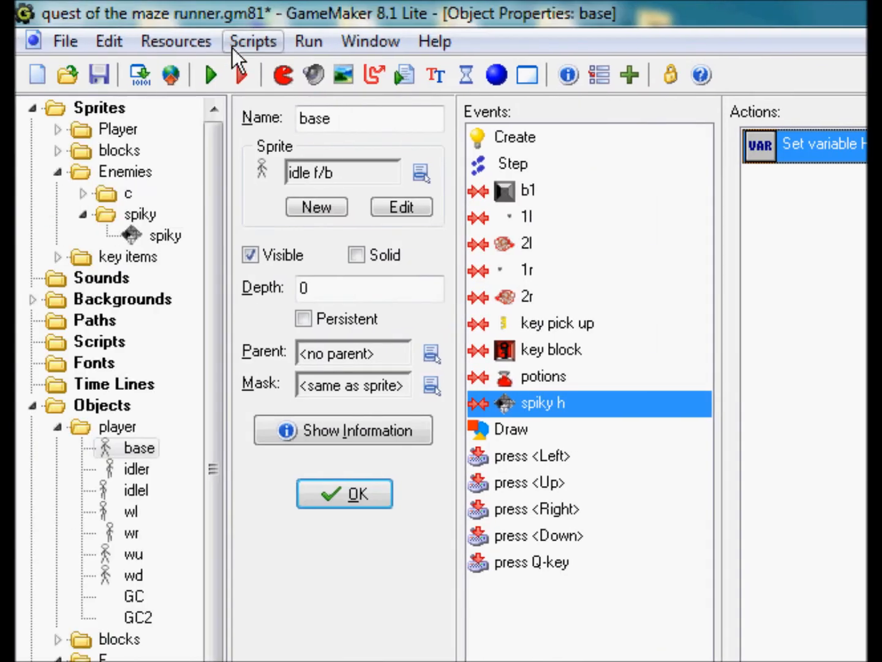
Run the game, collect the first key and lead the player through the first key block to the passage with the next key
click(212, 74)
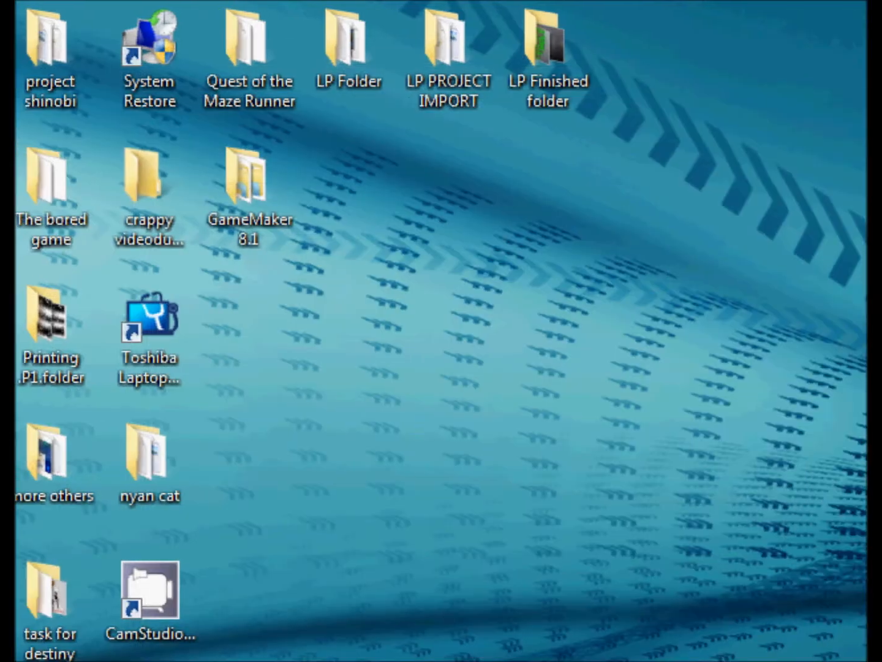
key(Left)
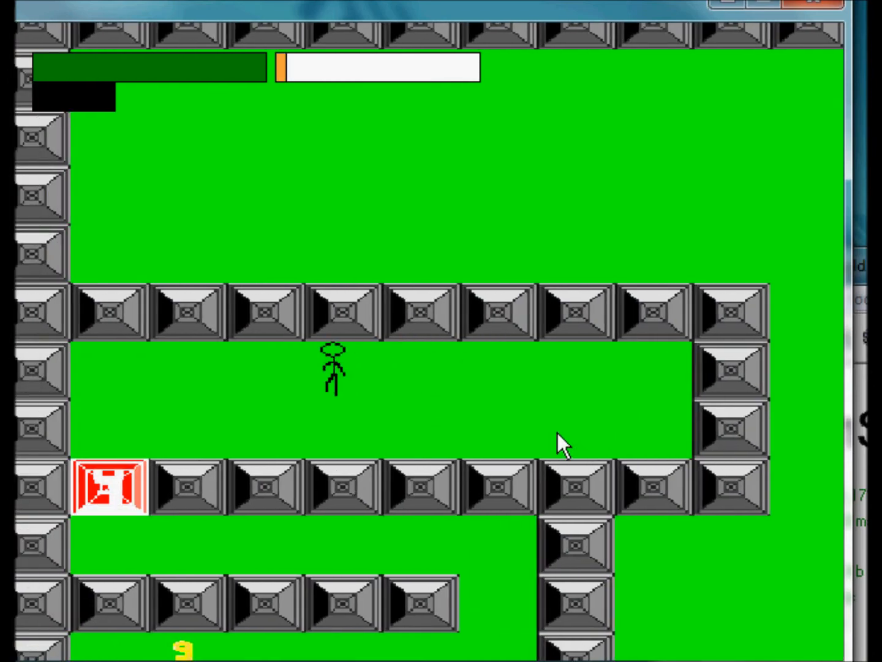
key(Right)
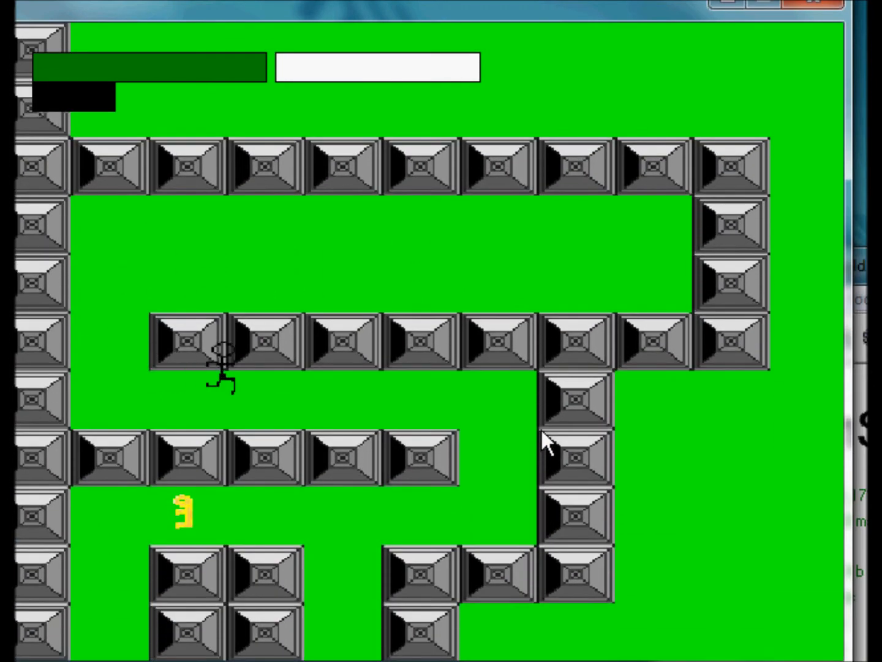
key(Down)
key(Left)
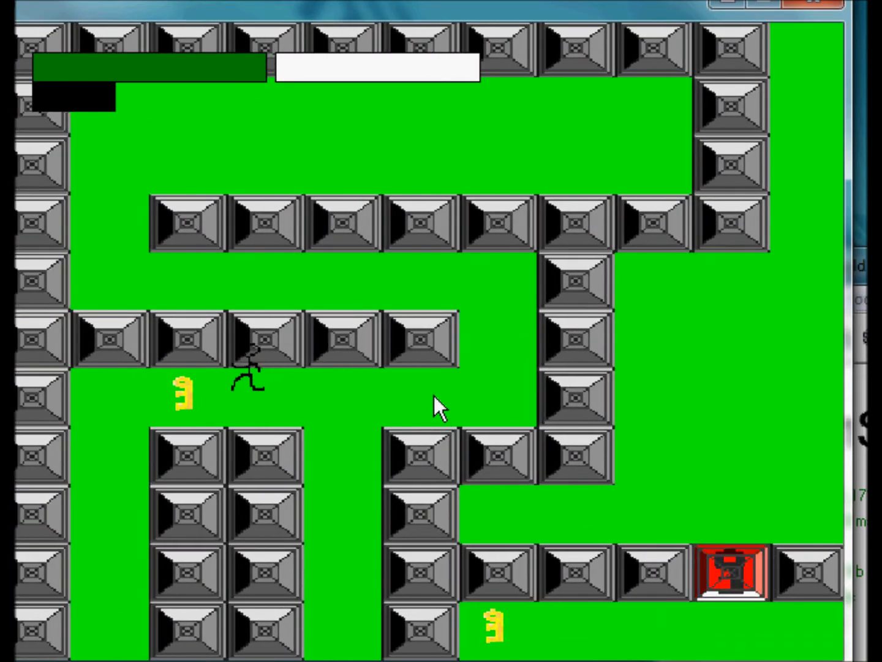
Walk the player down the long vertical corridor and into the entrance of the spiky enemies' room
key(Right)
key(Down)
key(Down)
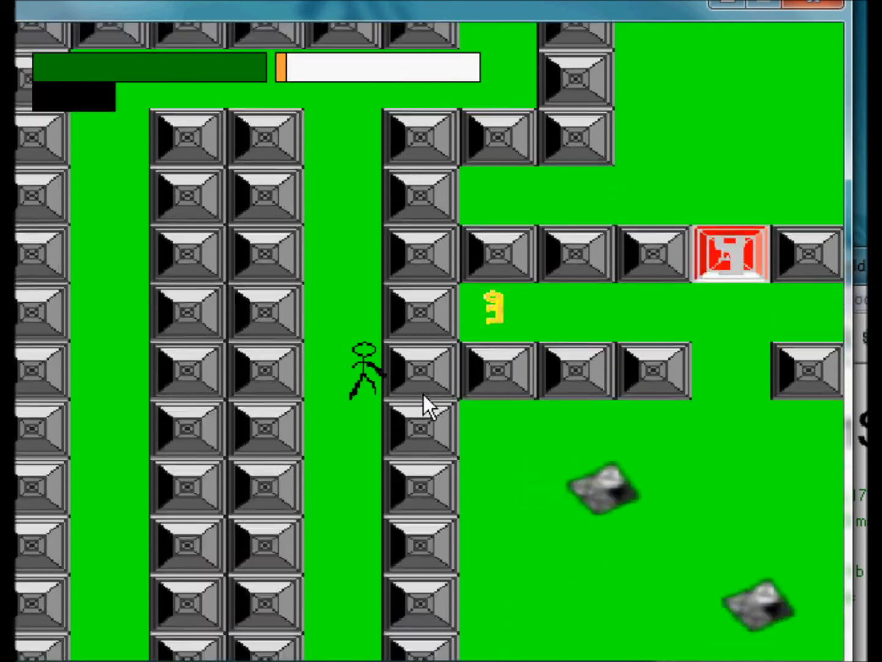
key(Down)
key(Right)
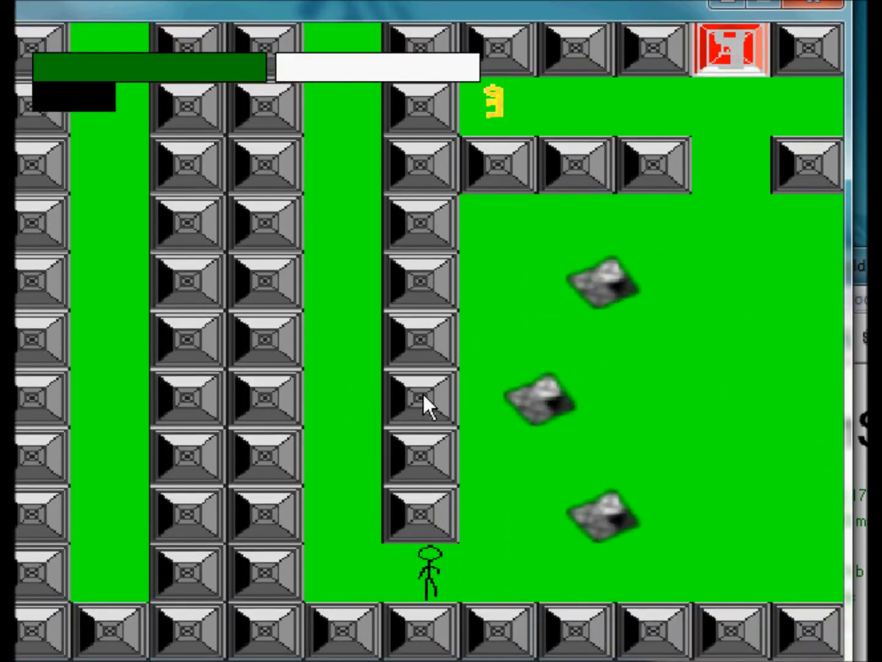
Move the player repeatedly into the lowest spiky enemy's path to test the new collision damage
key(Up)
key(Up)
key(Right)
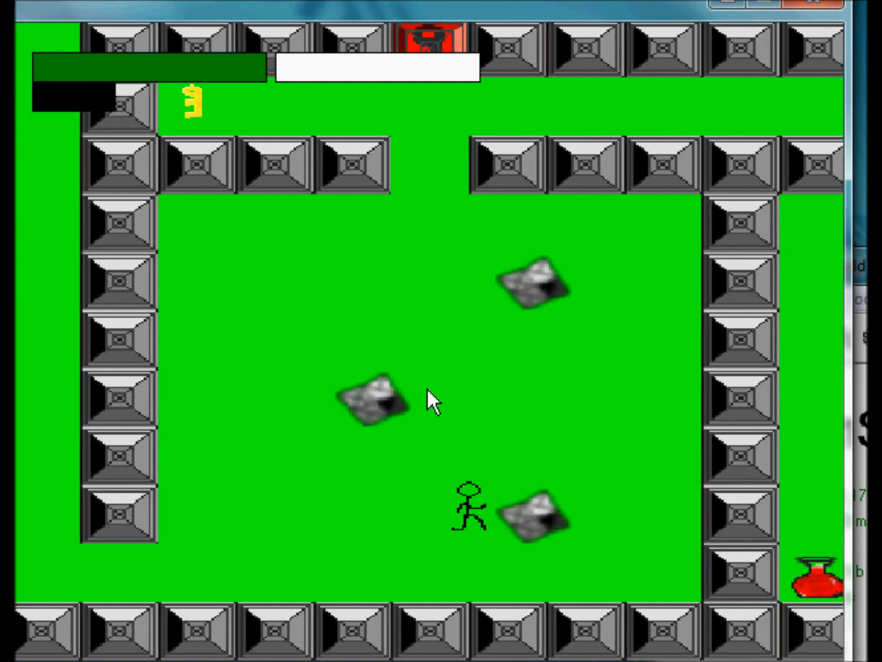
key(Left)
key(Up)
key(Down)
key(Up)
key(Left)
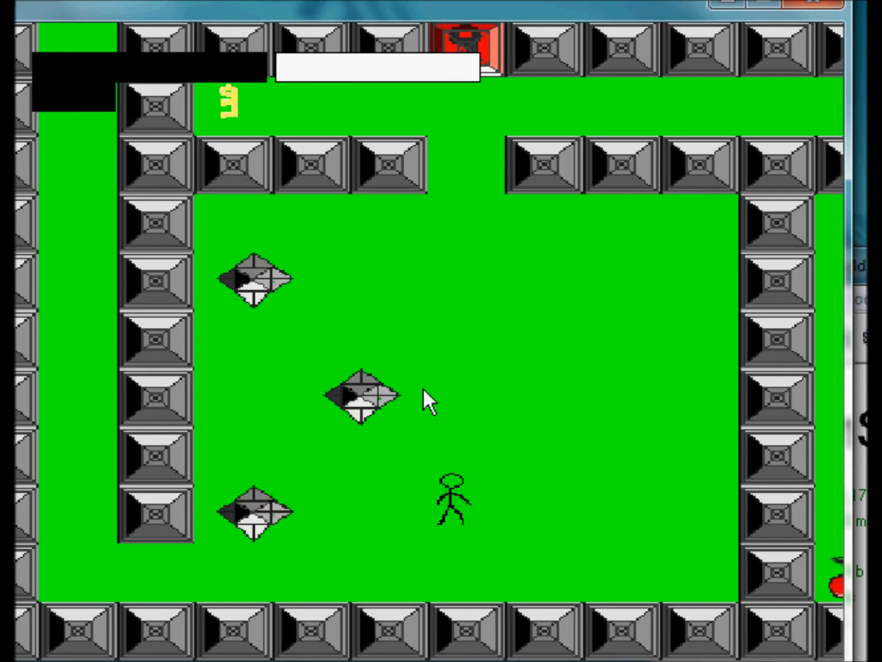
Lead the player up out of the spiky enemies' room, collect the key and pass through the key block above
key(Down)
key(Up)
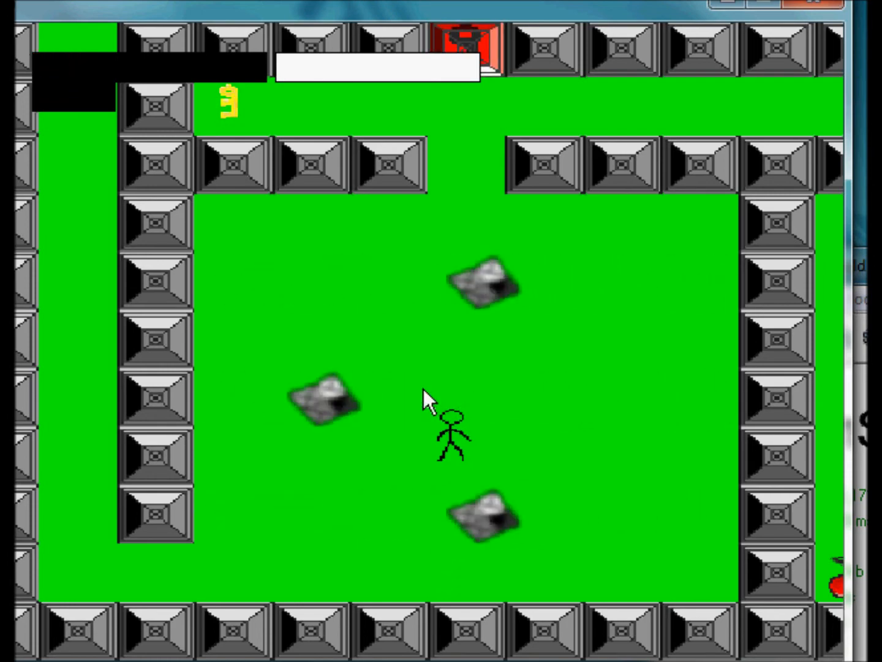
key(Up)
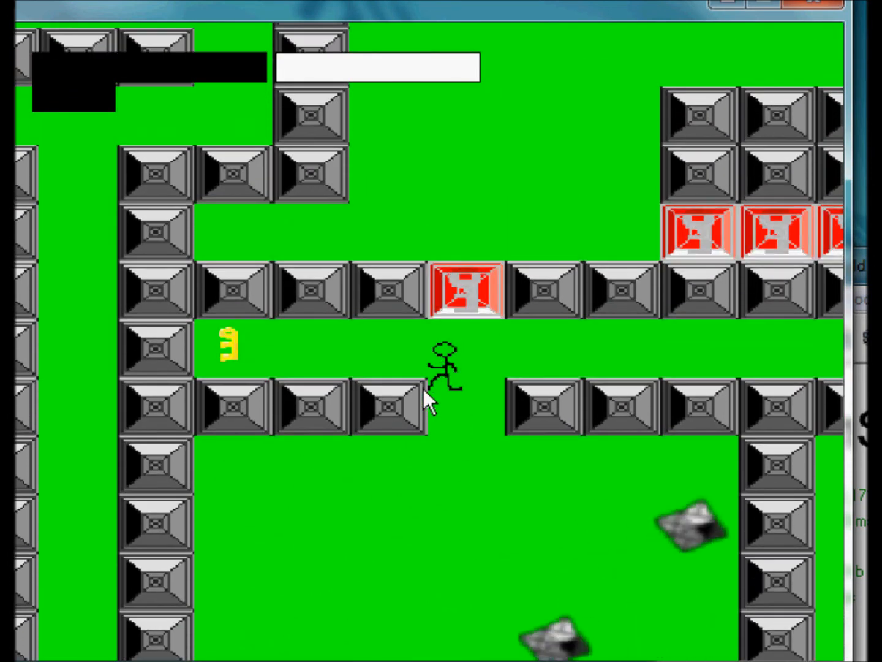
key(Left)
key(Right)
key(Up)
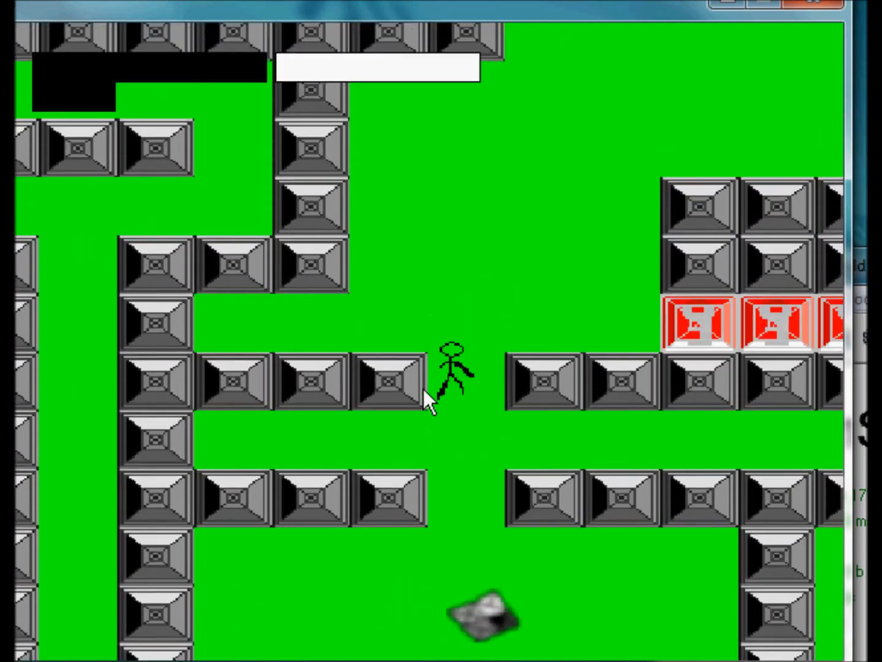
Walk the player across the open area and over the walls above the three key blocks to their far side
key(Right)
key(Up)
key(Right)
key(Up)
key(Right)
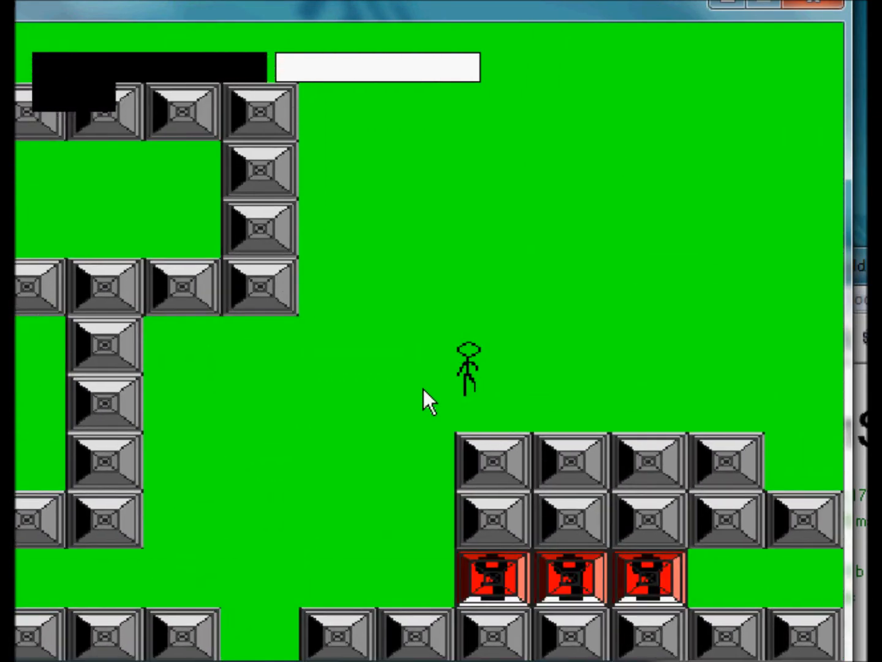
key(Down)
key(Right)
key(Right)
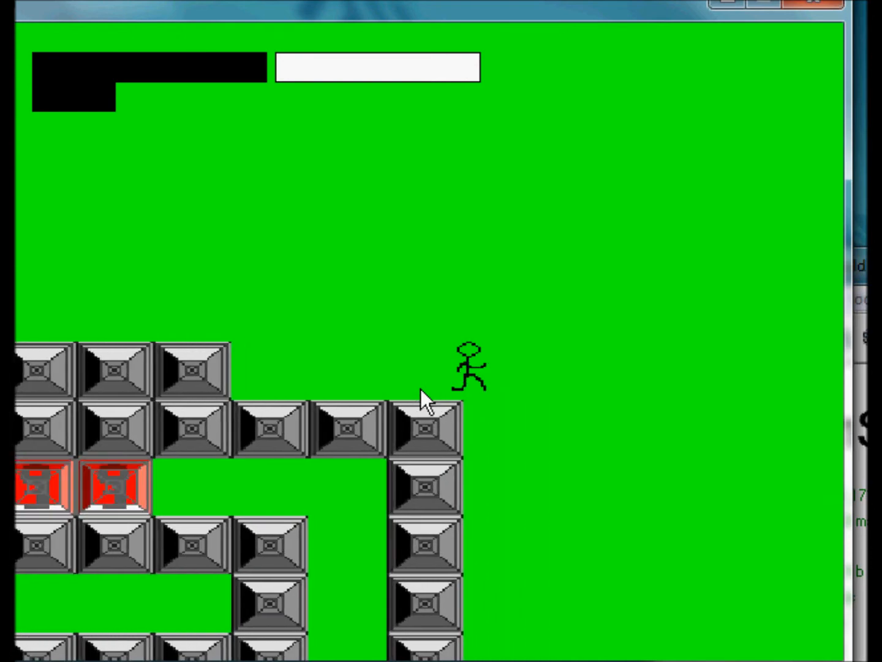
Walk the player down the outside of the vertical wall into the open area near the potion
key(Down)
key(Down)
key(Left)
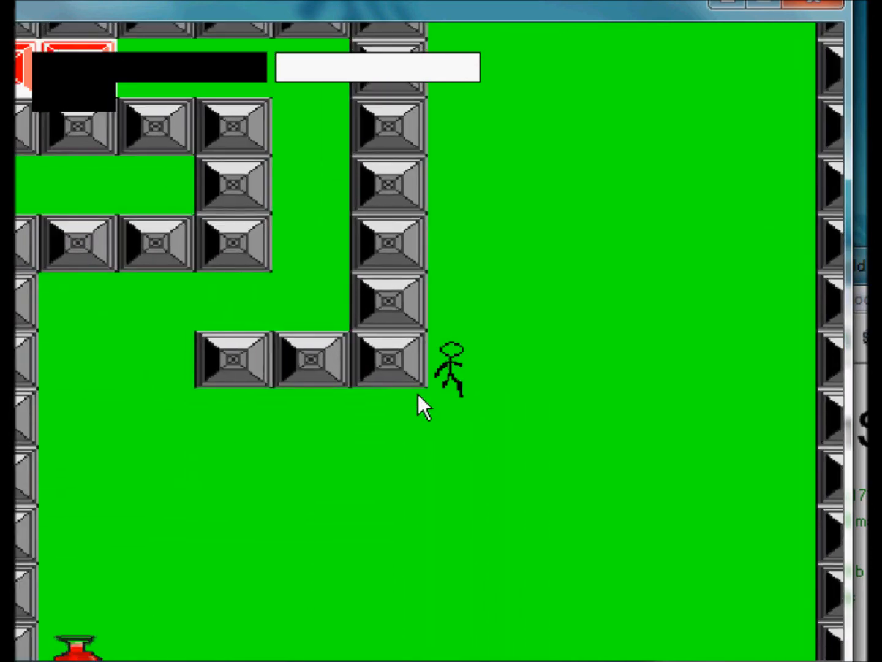
key(Down)
key(Left)
key(Down)
Bring the player back up along the outer wall to the open area above the key blocks
key(Right)
key(Up)
key(Right)
key(Right)
key(Up)
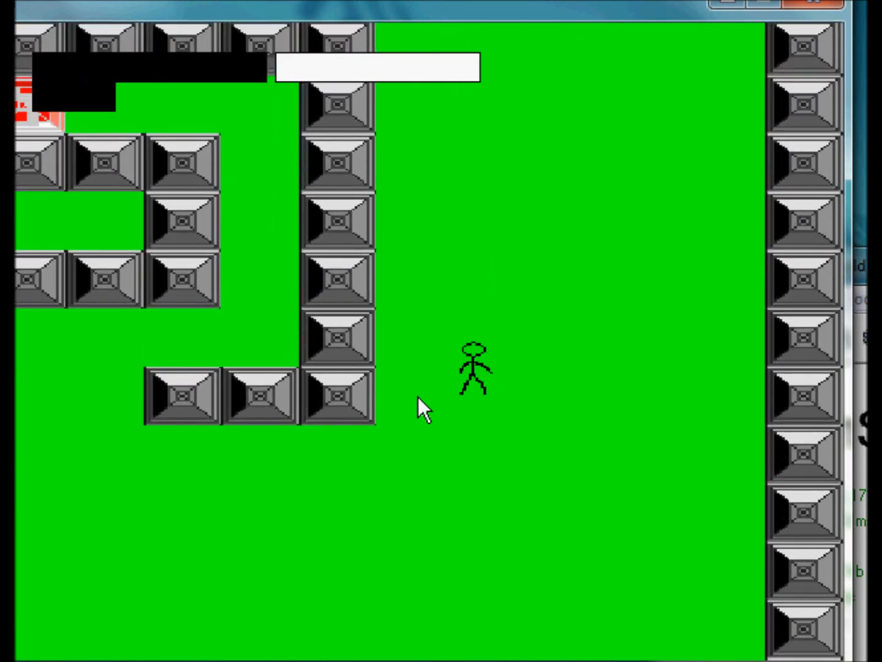
key(Up)
key(Up)
key(Left)
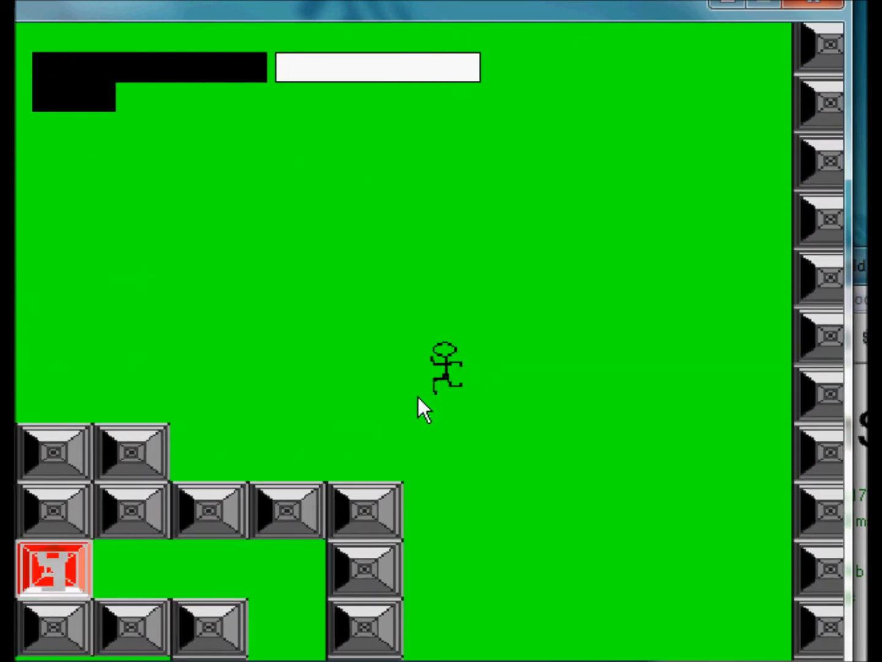
Return the player through the spiky enemies' room and walk up the long vertical corridor beside it
key(Down)
key(Down)
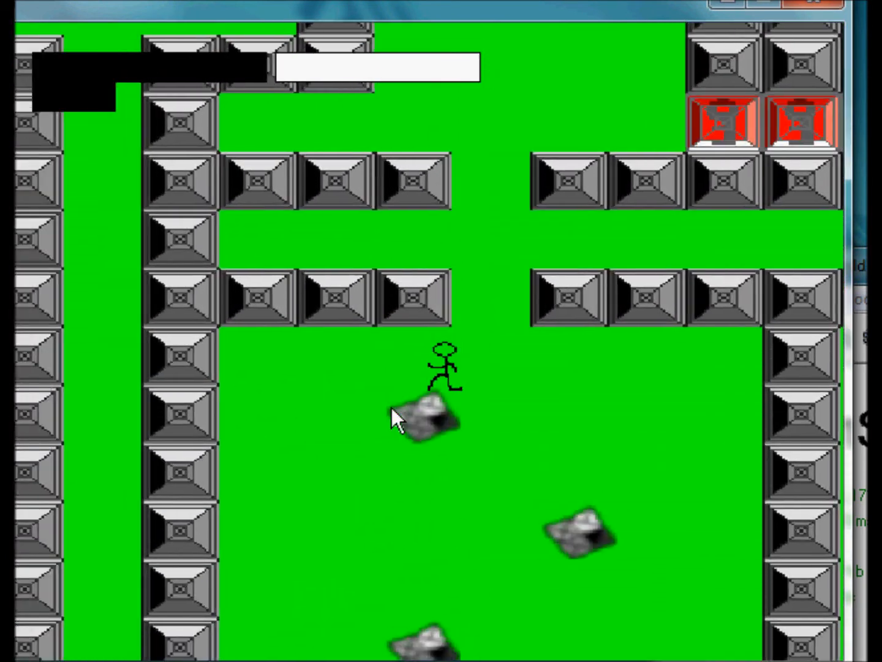
key(Left)
key(Left)
key(Up)
key(Up)
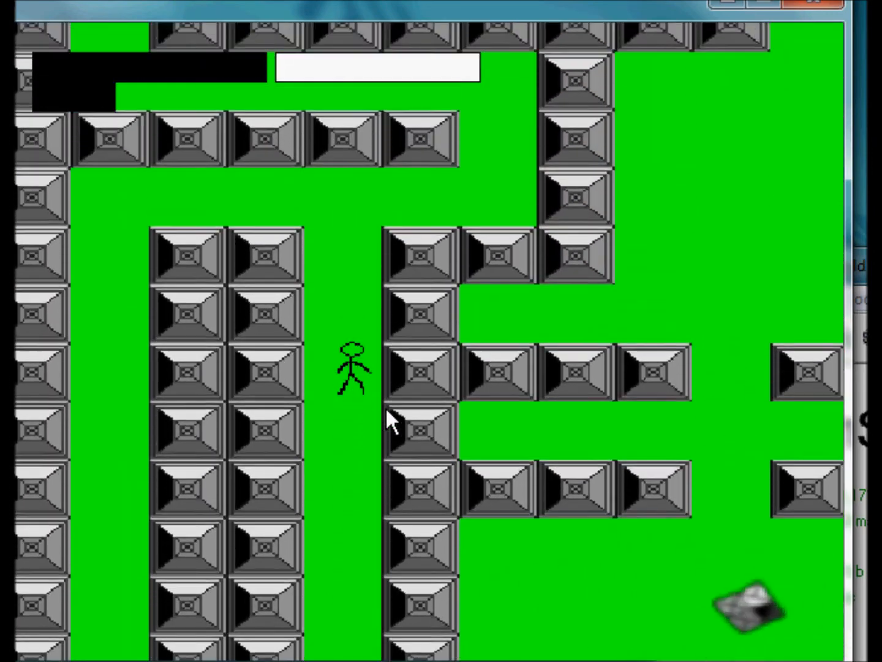
Walk the player down the corridor, across the spiky enemies' room again and up into the horizontal passage above it
key(Right)
key(Down)
key(Left)
key(Down)
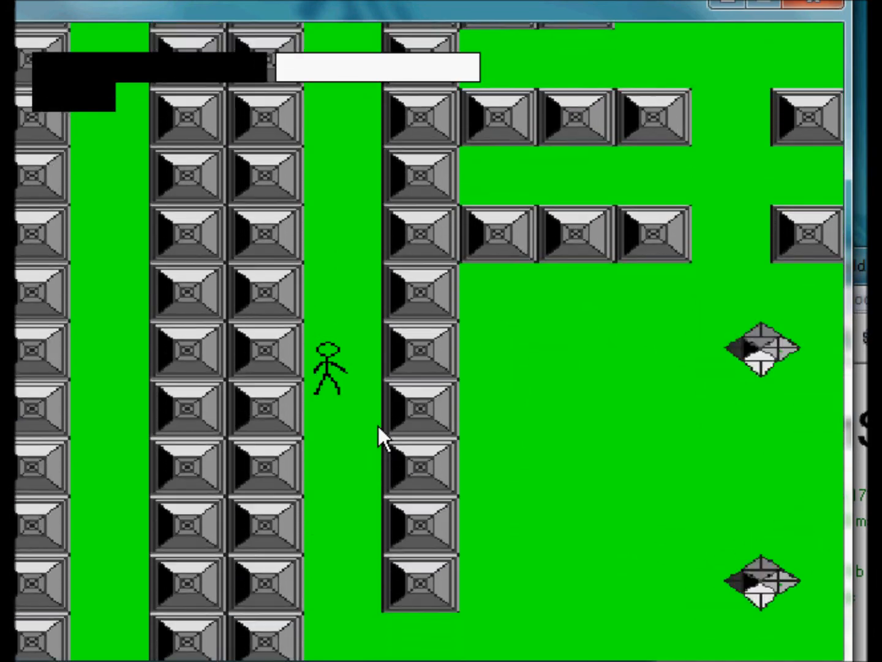
key(Right)
key(Up)
key(Right)
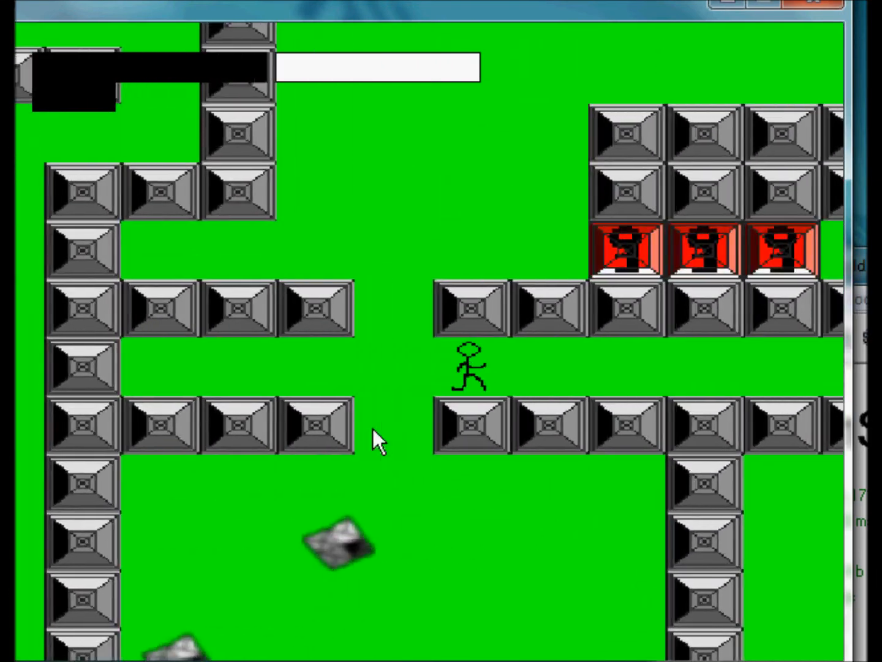
Take the player out of the passage and over the walls above the three key blocks, and end the test run
key(Left)
key(Left)
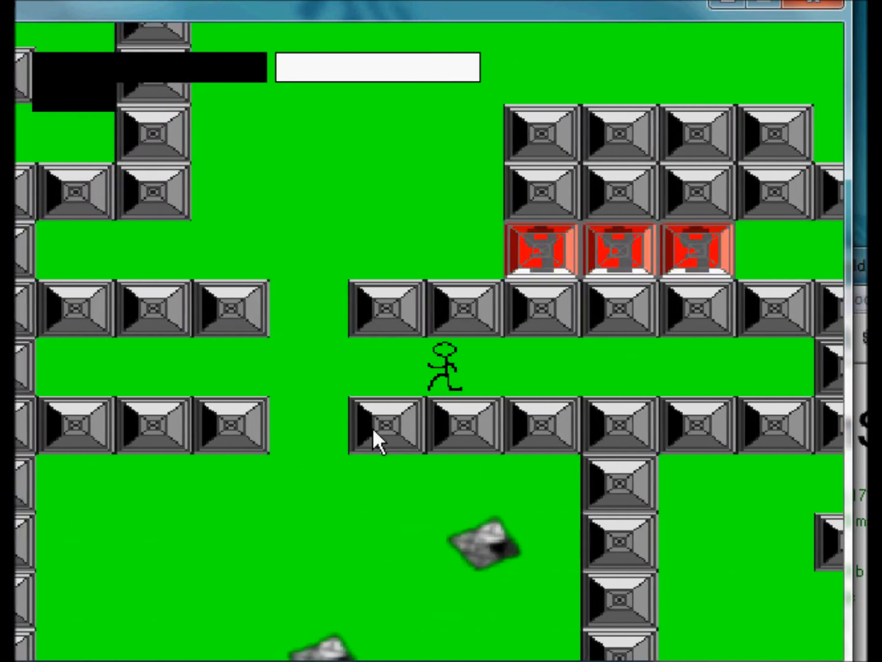
key(Up)
key(Right)
key(Right)
key(Up)
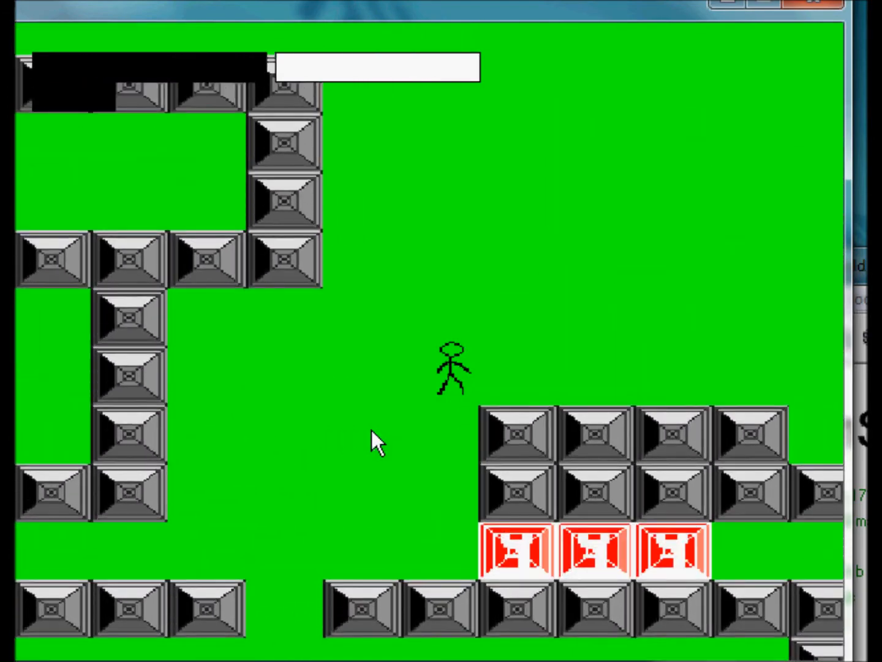
key(Right)
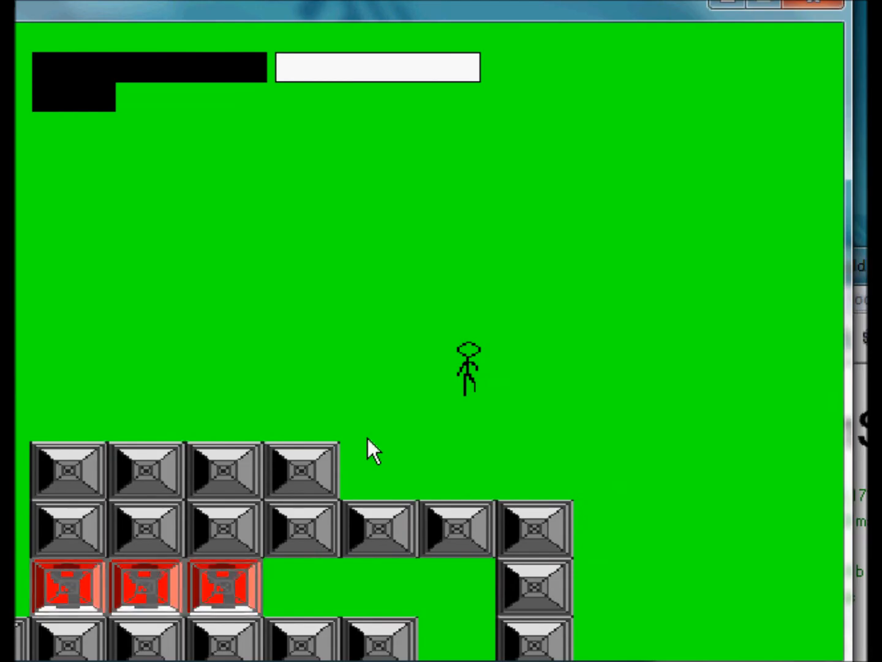
key(Escape)
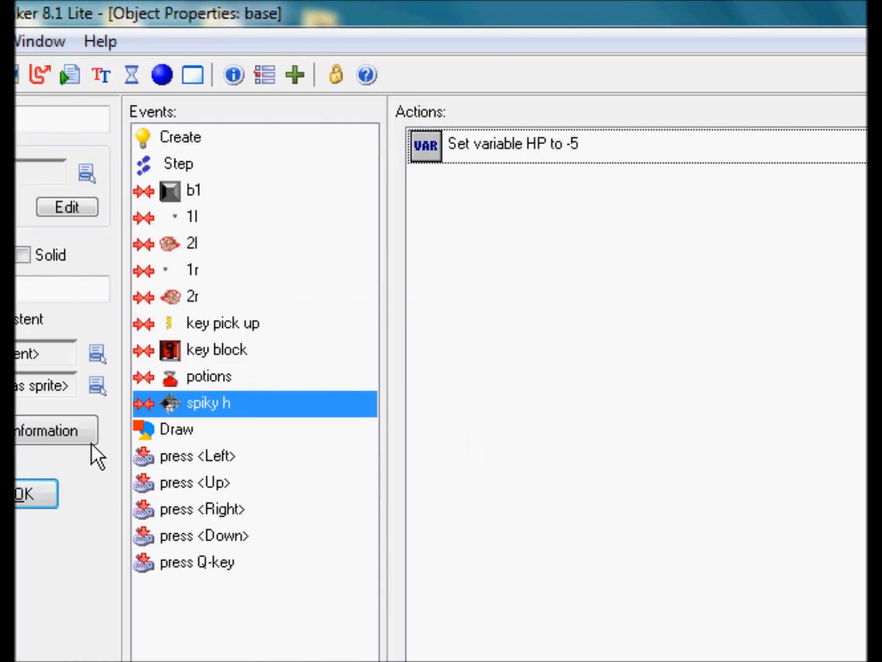
Open the idler and idlel objects' properties for a check and return to the base object
double_click(129, 460)
double_click(123, 485)
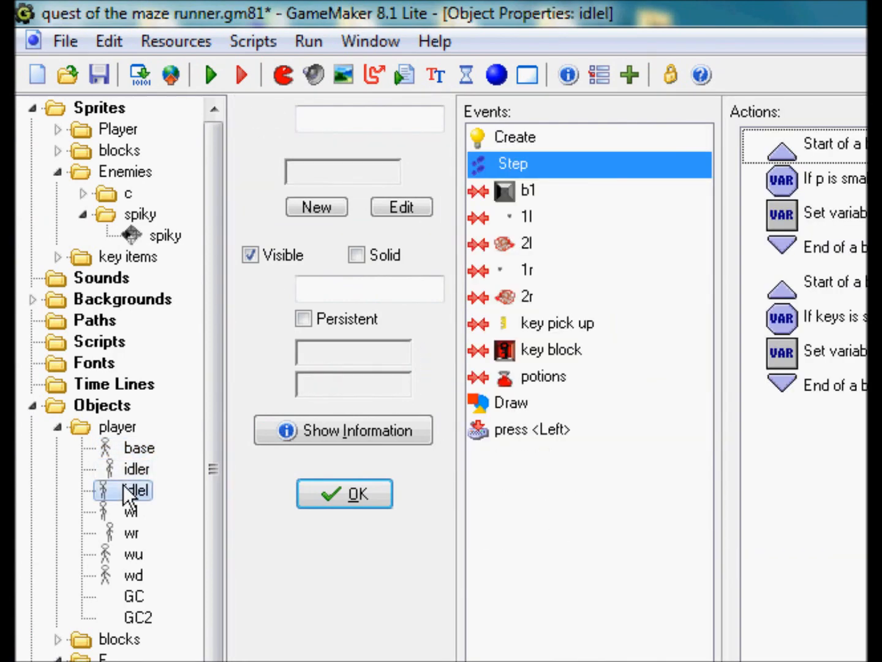
double_click(122, 448)
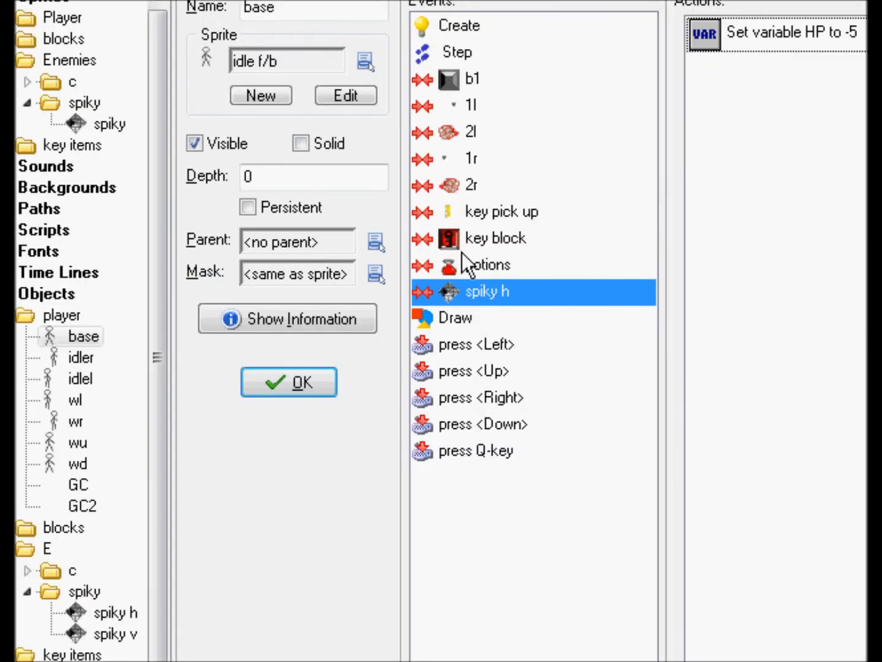
Examine the actions in the base object's potions, key block, key pick up, enemy and b1 collision events
click(472, 265)
click(476, 239)
click(486, 266)
click(475, 236)
click(471, 211)
click(473, 185)
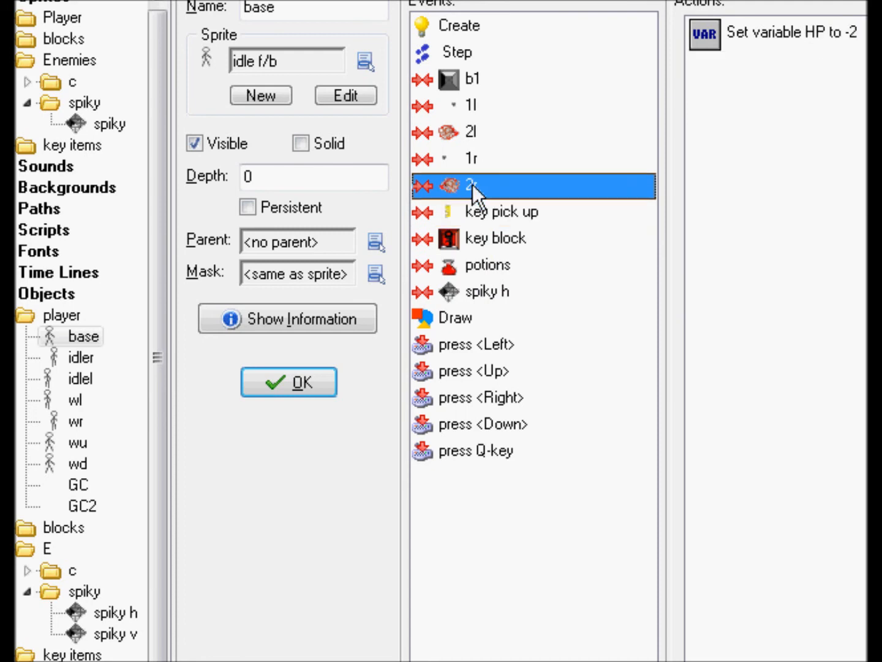
click(480, 158)
click(496, 188)
click(503, 162)
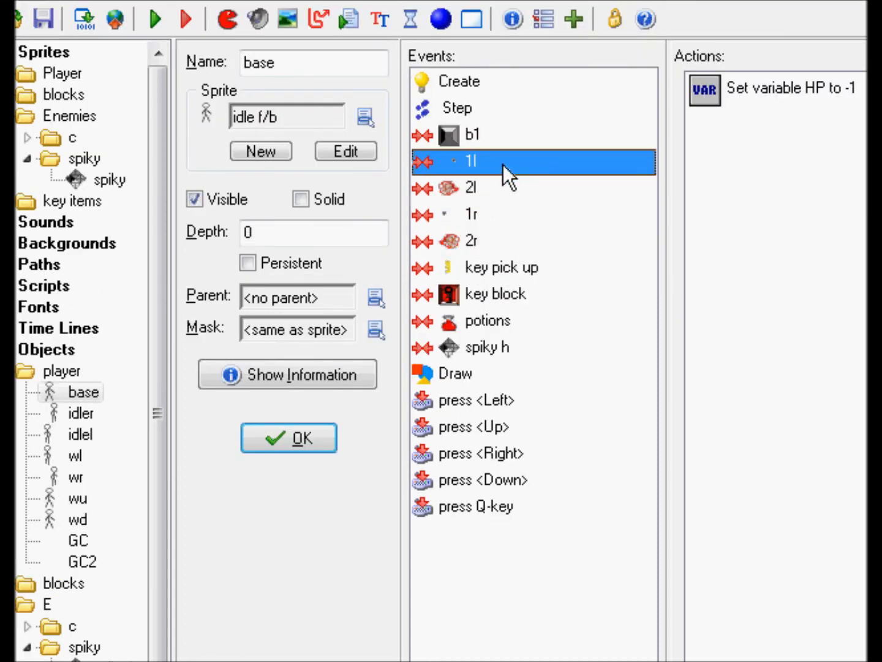
click(506, 130)
click(523, 163)
click(536, 136)
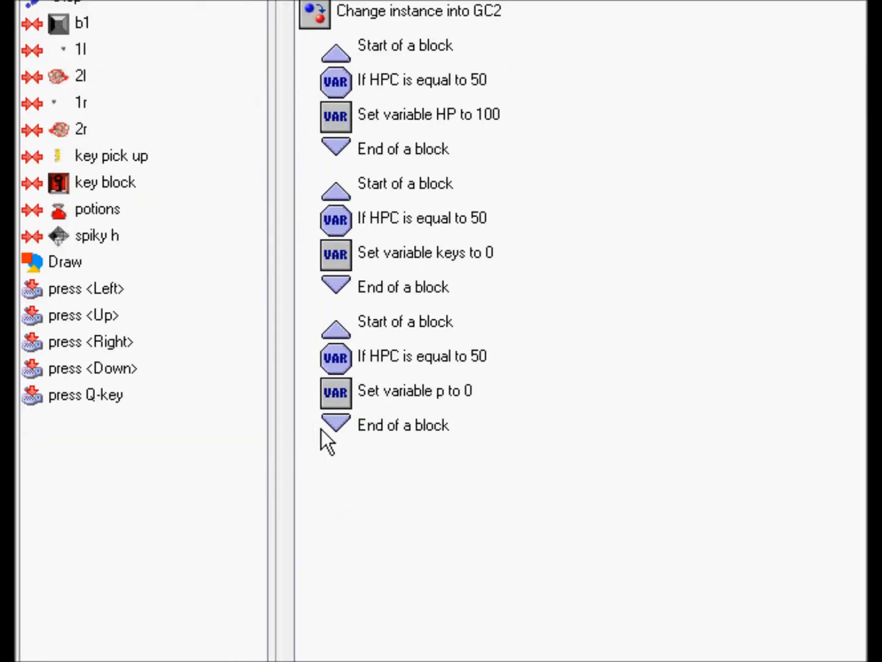
Go through the idler, idlel, wl, wr, wu and wd objects to check which collision events they contain
click(139, 305)
click(136, 323)
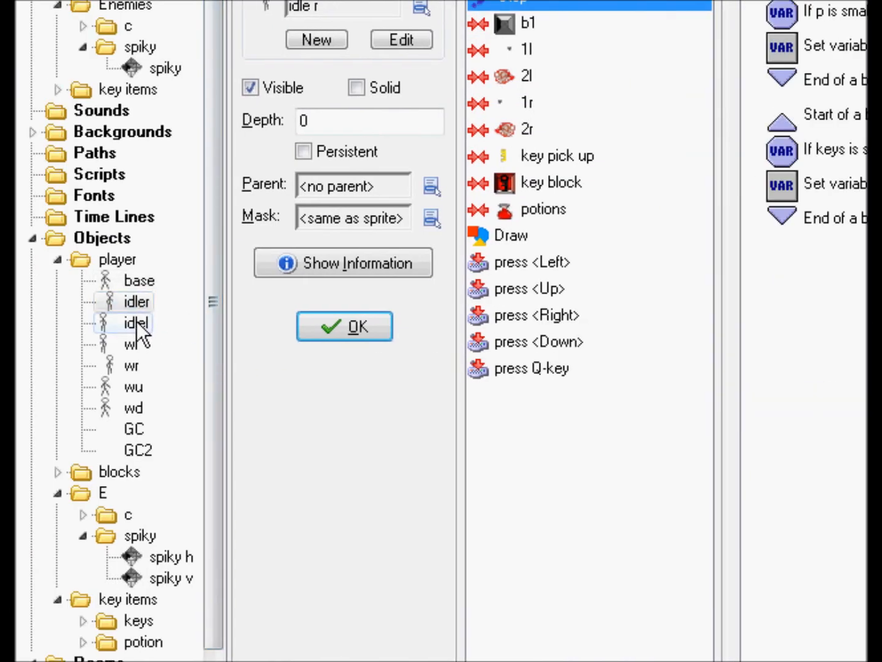
click(134, 345)
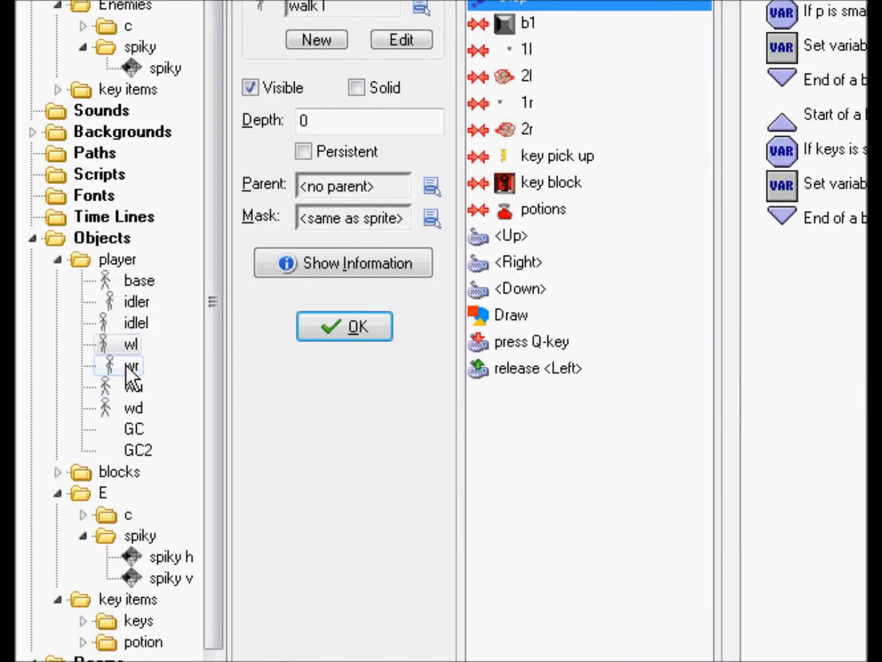
click(129, 367)
click(130, 409)
click(130, 389)
click(129, 406)
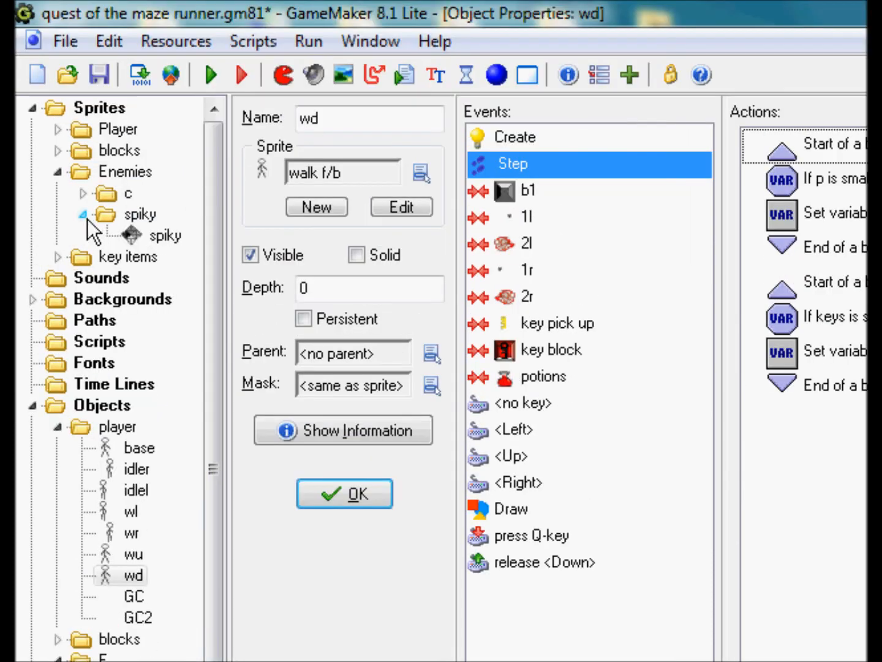
Collapse the spiky folder under the enemy sprites
click(84, 48)
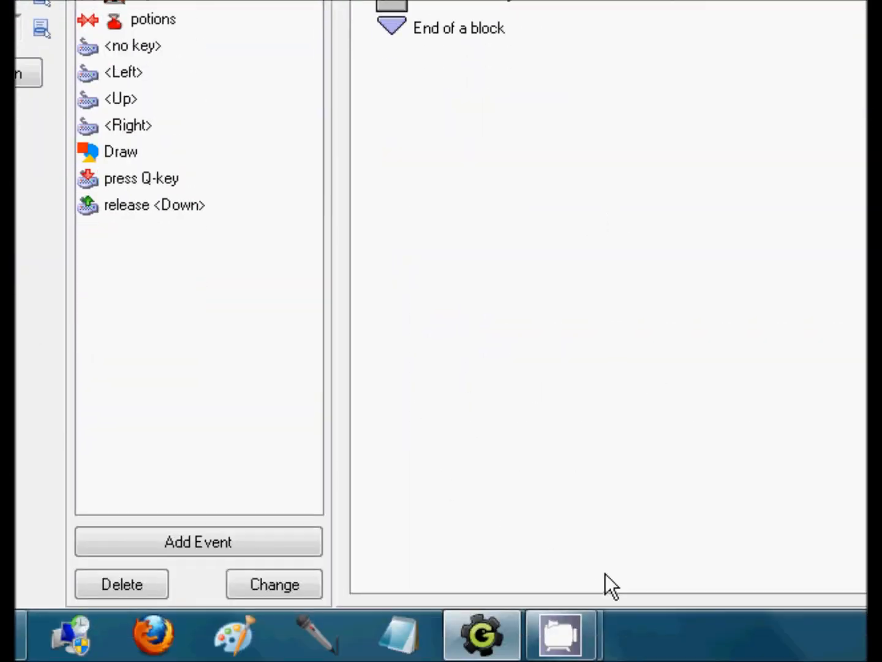
mouse_move(589, 632)
click(416, 524)
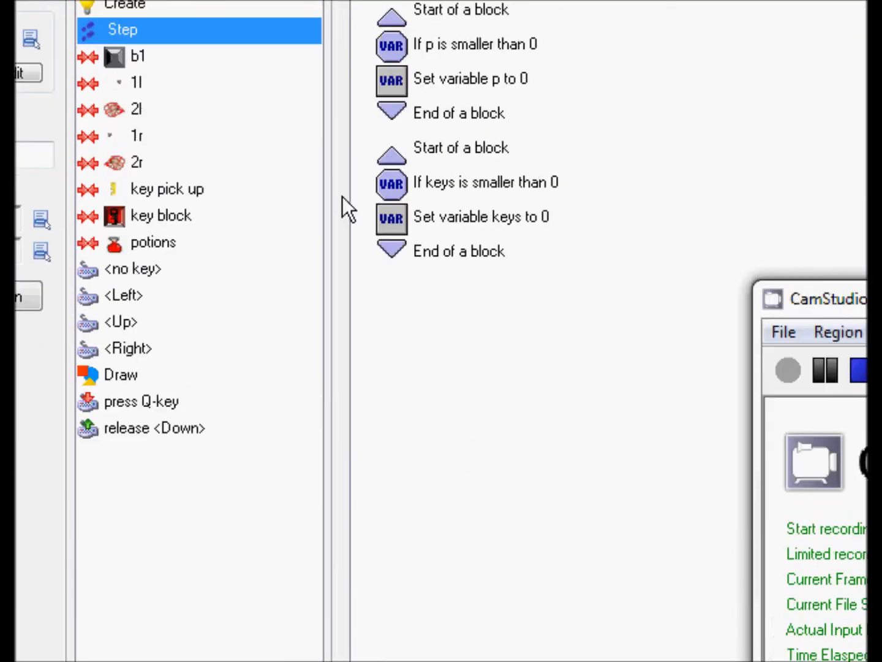
click(584, 15)
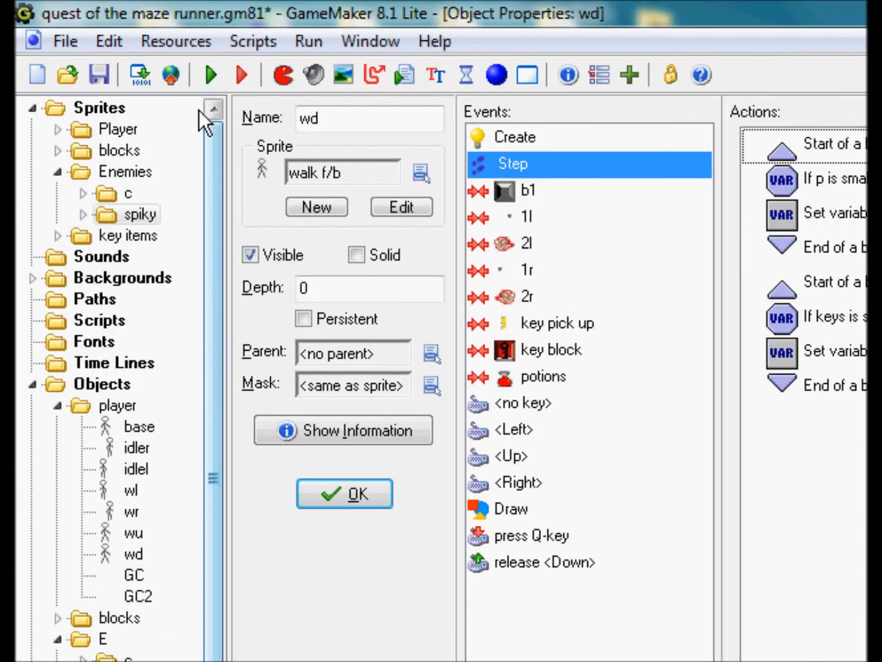
drag(209, 249, 204, 211)
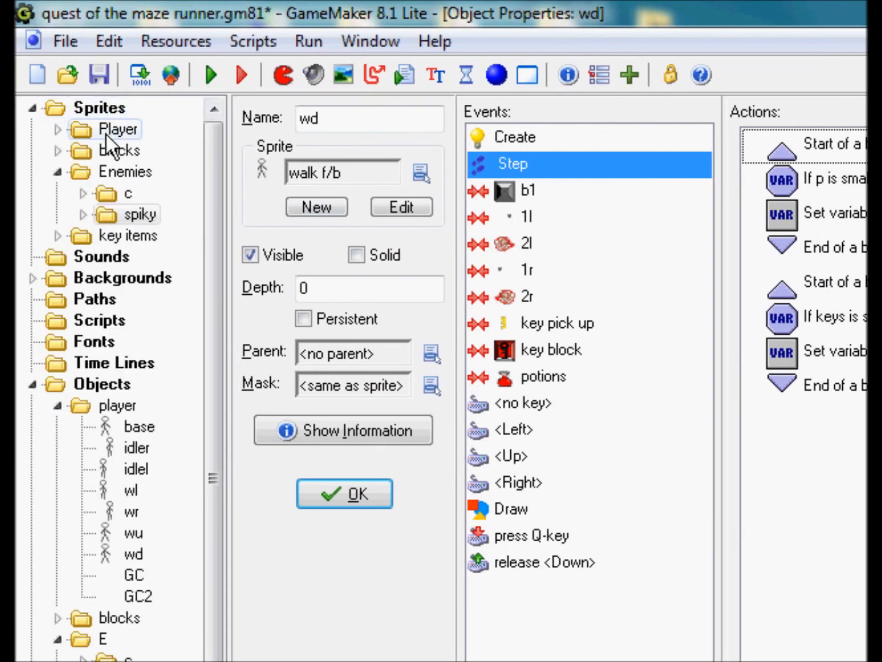
Browse the player's open and walk sprites, inspect the walk f/b sprite's properties and close them again
click(57, 130)
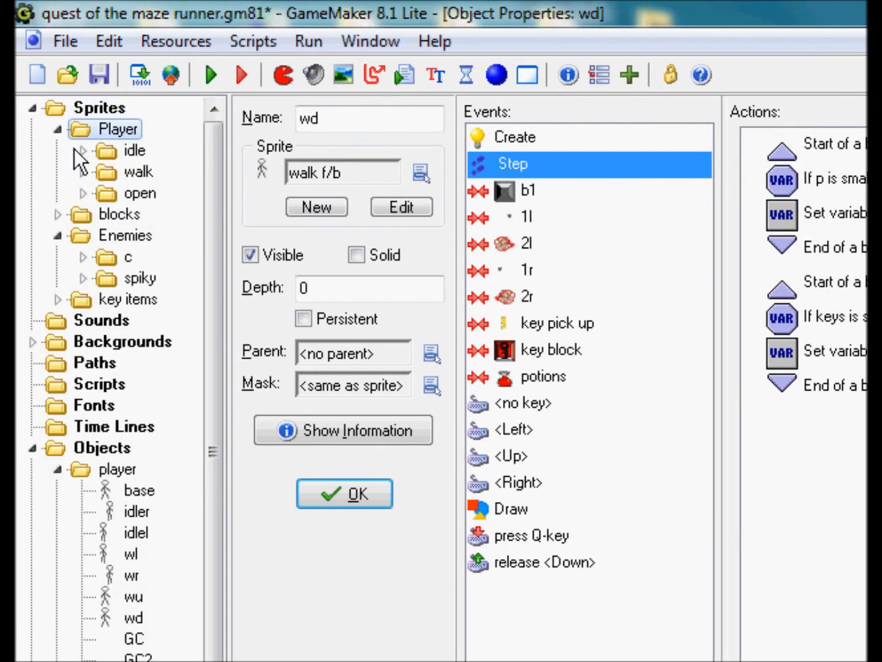
click(81, 194)
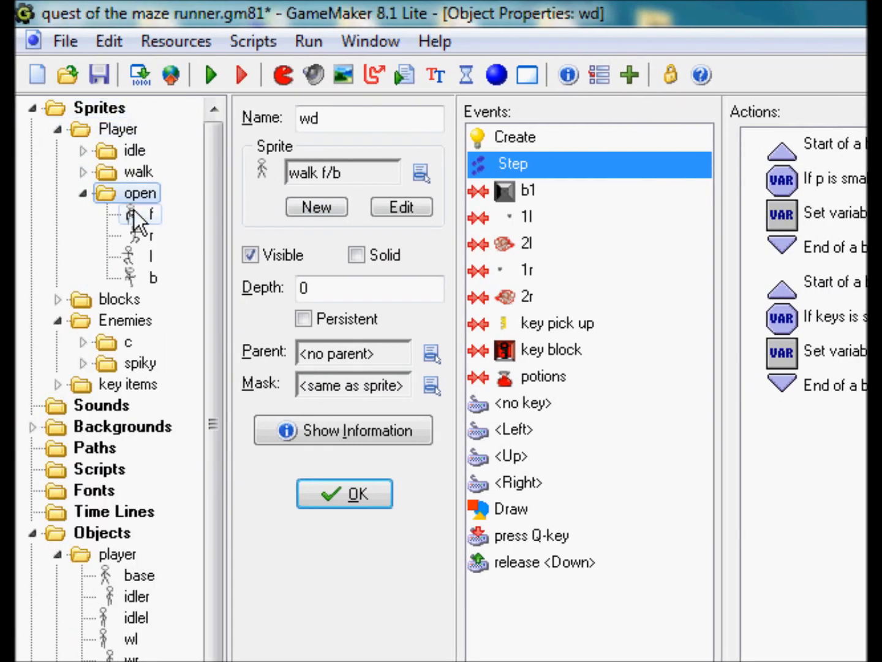
click(81, 194)
click(82, 170)
click(83, 170)
click(82, 171)
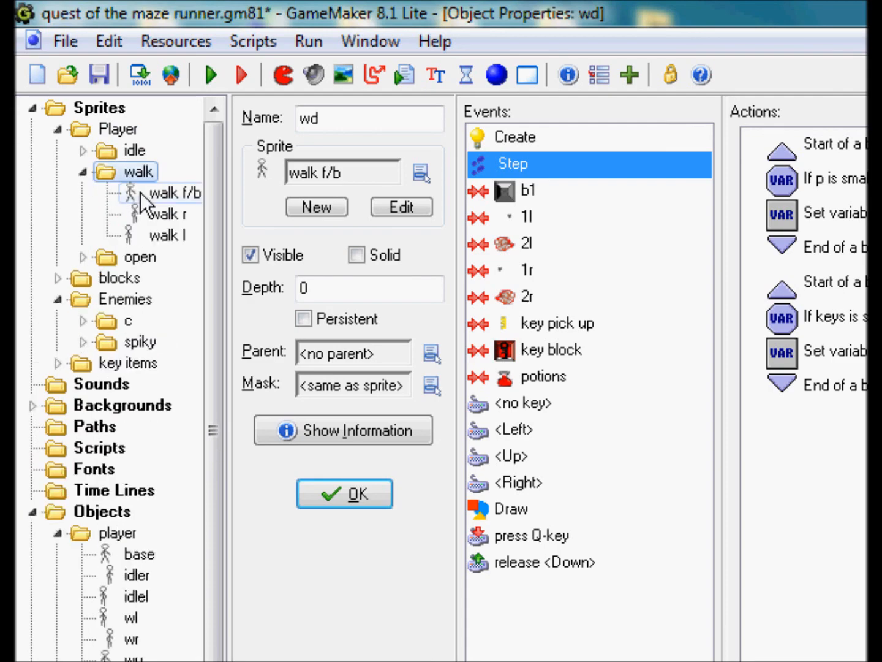
double_click(141, 192)
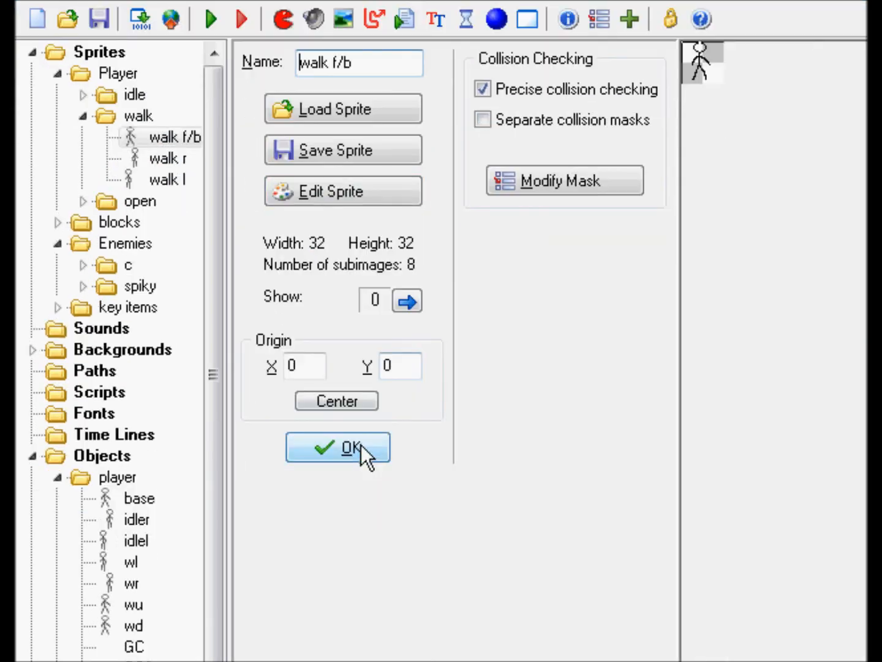
click(353, 448)
click(81, 115)
click(57, 72)
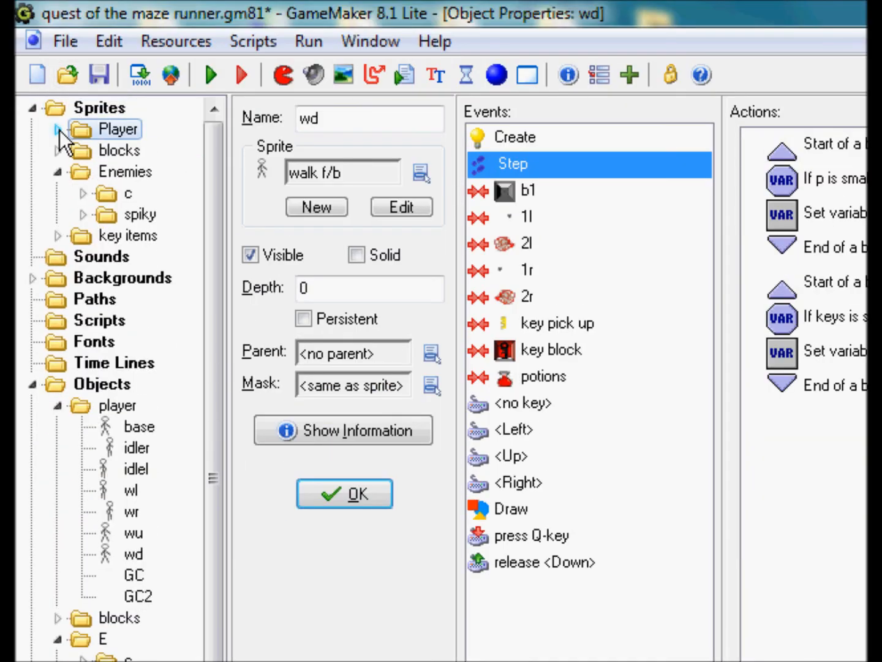
Collapse the Sprites, Objects and Rooms folders with their subfolders in the resource tree and save the game file
click(59, 171)
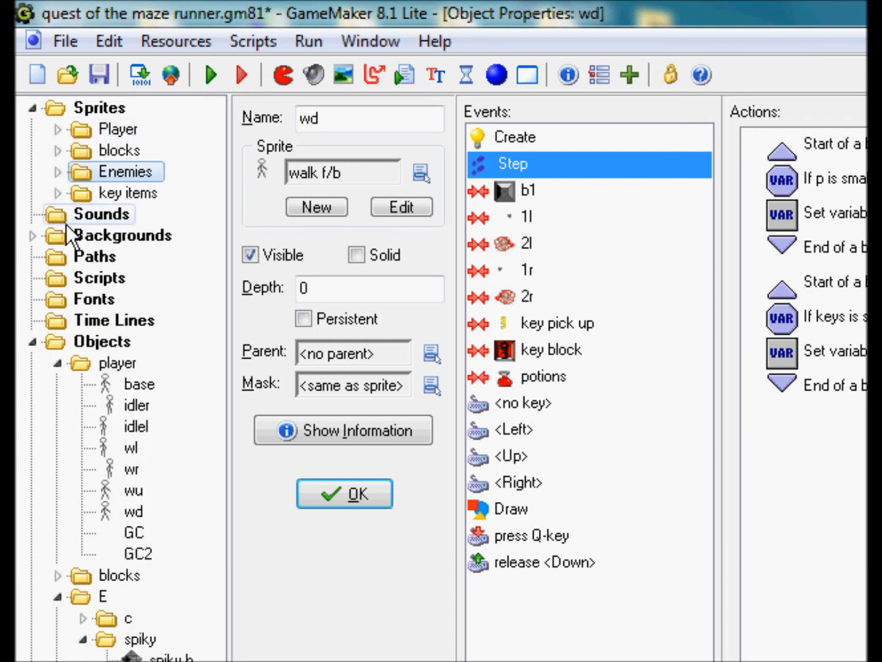
click(34, 107)
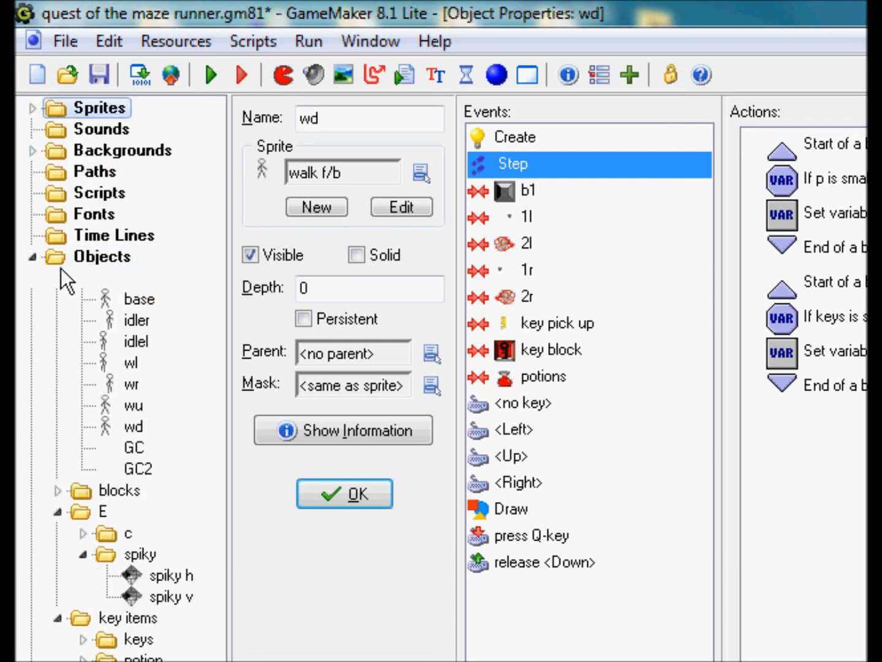
click(58, 278)
click(33, 257)
click(32, 257)
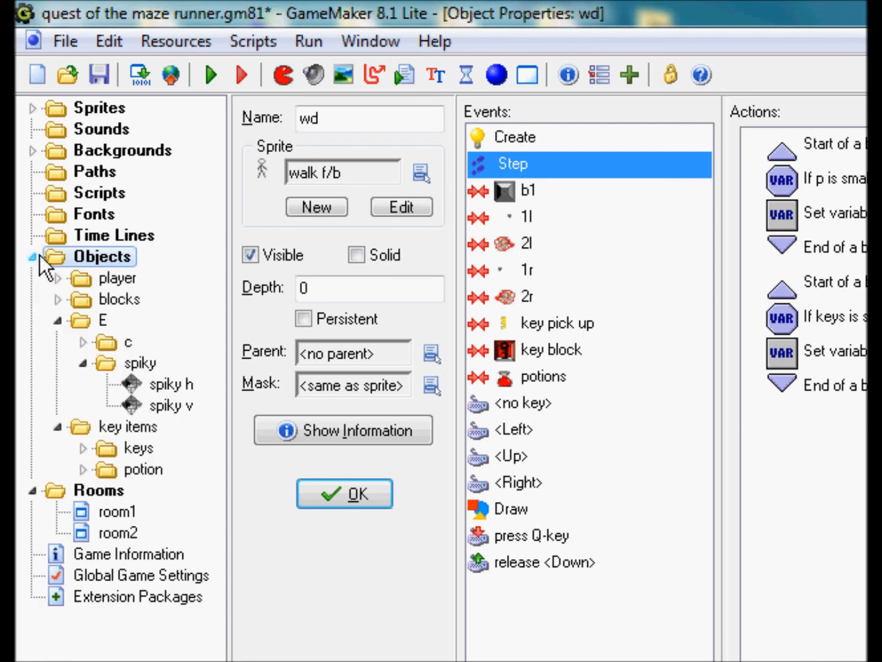
click(82, 363)
click(58, 319)
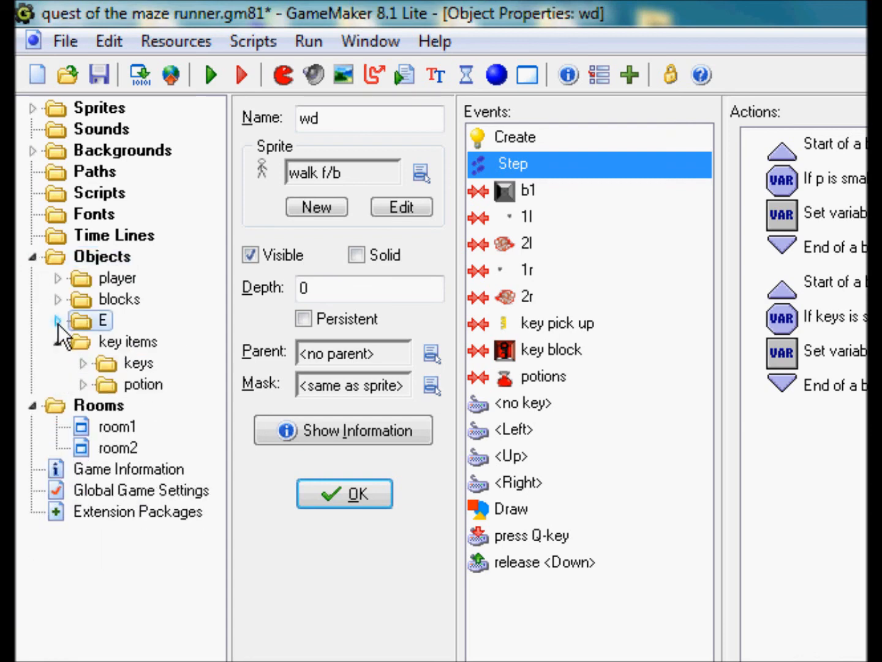
click(58, 342)
click(33, 363)
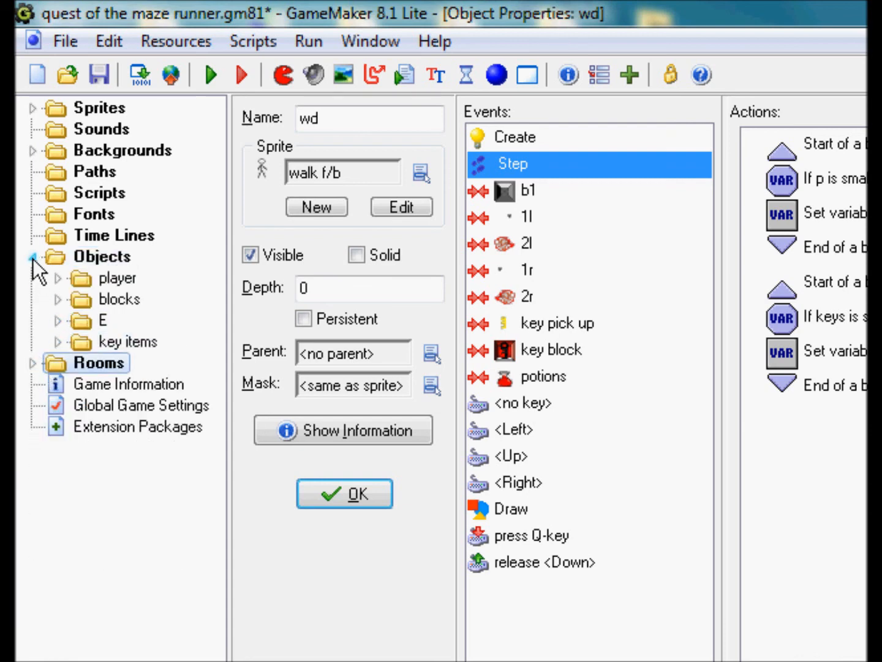
click(33, 258)
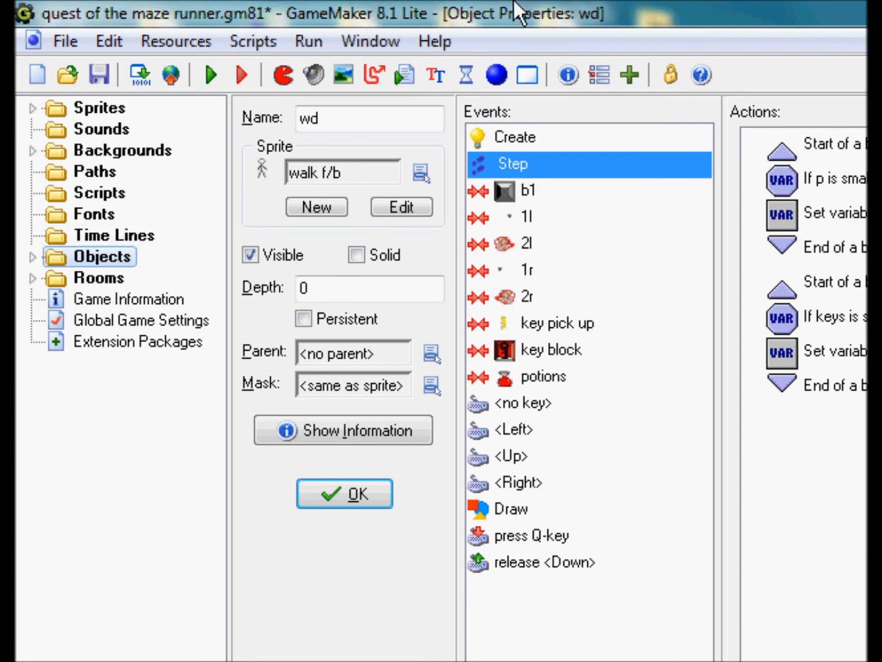
click(99, 75)
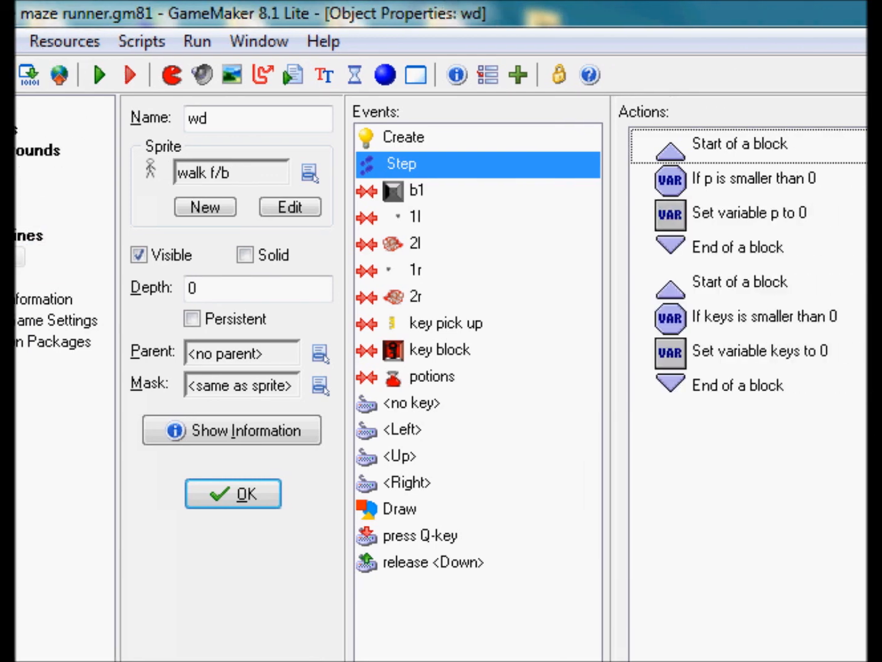